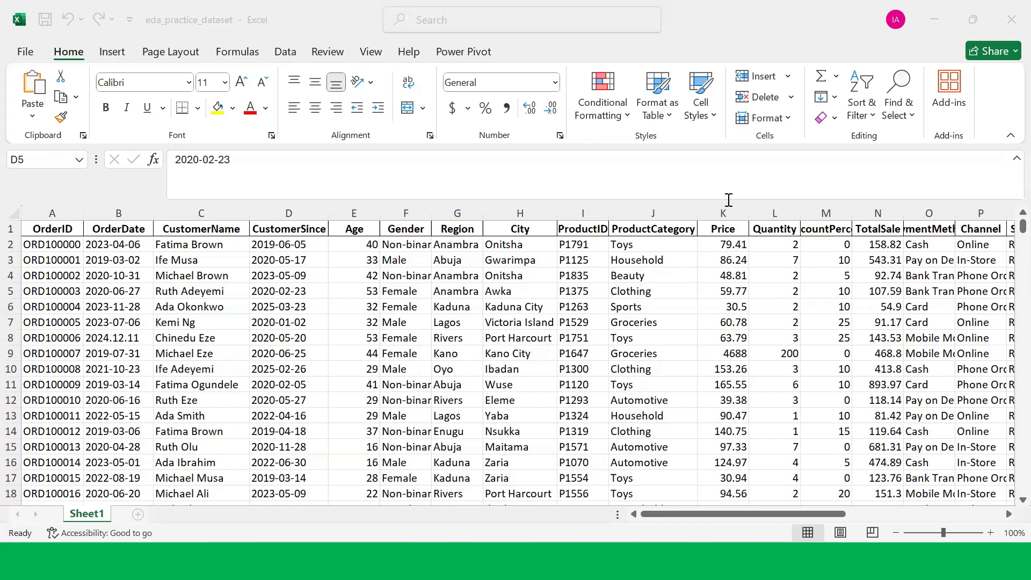
Step: Scroll through the dataset's rows to examine its columns and values
scroll(485, 275, down, 4)
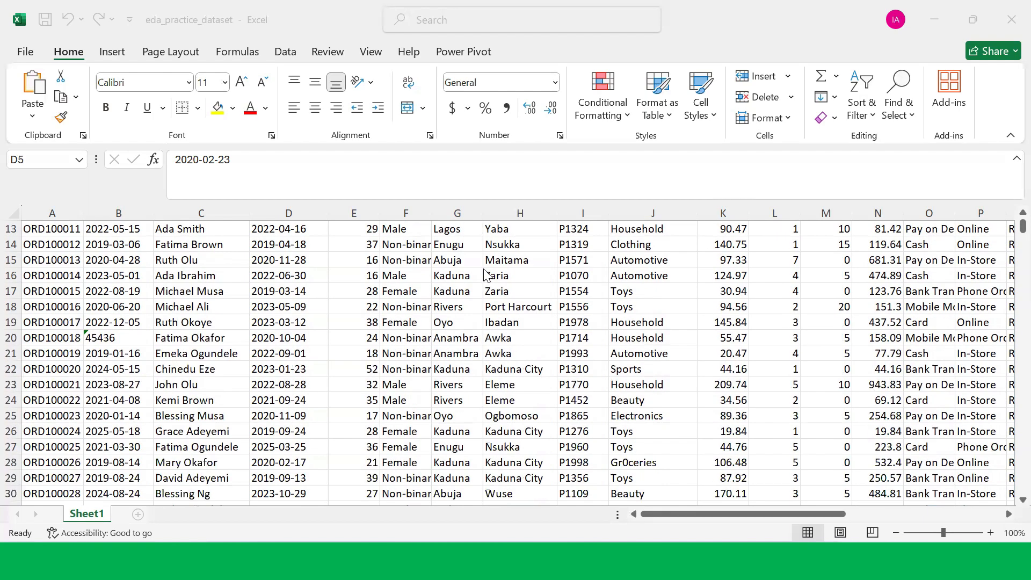
scroll(485, 275, up, 3)
scroll(485, 275, up, 1)
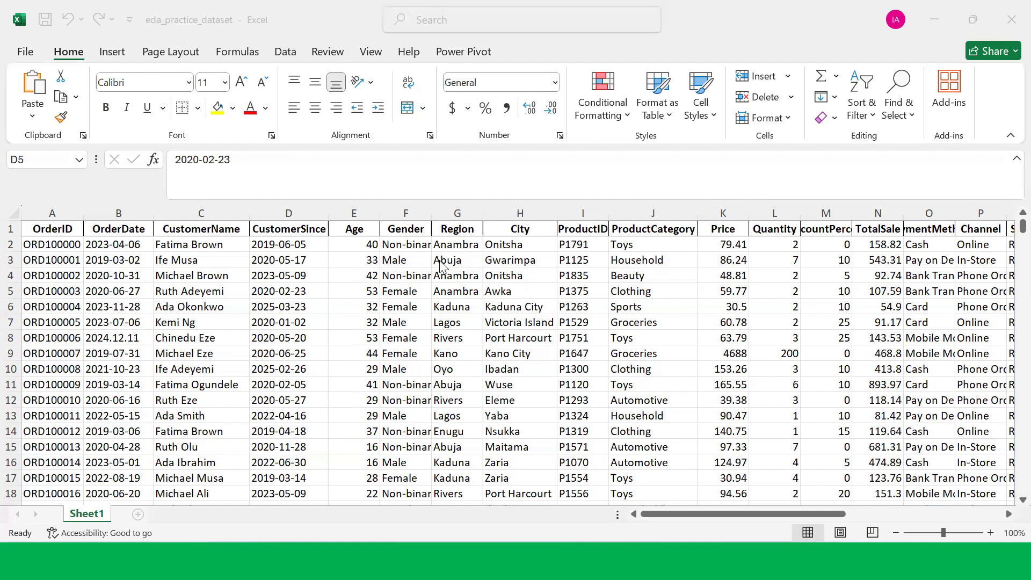
scroll(367, 322, down, 6)
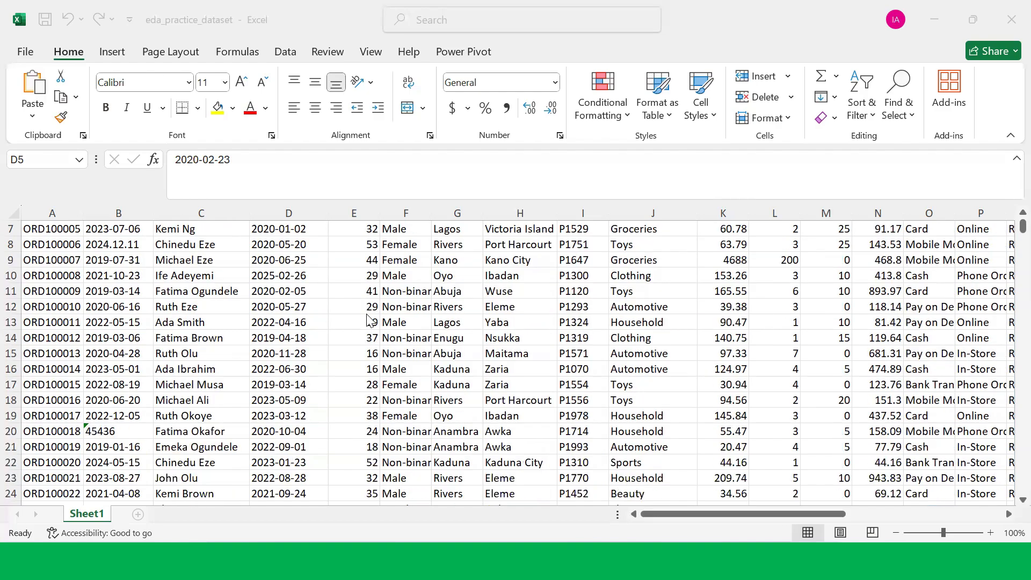
scroll(370, 322, up, 1)
scroll(367, 322, up, 5)
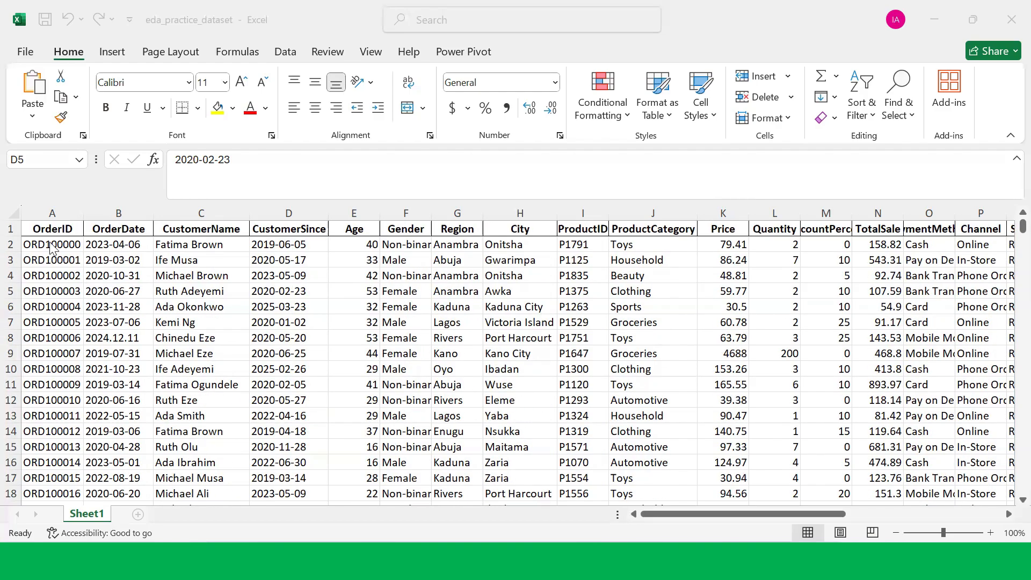
click(11, 229)
scroll(484, 346, down, 1)
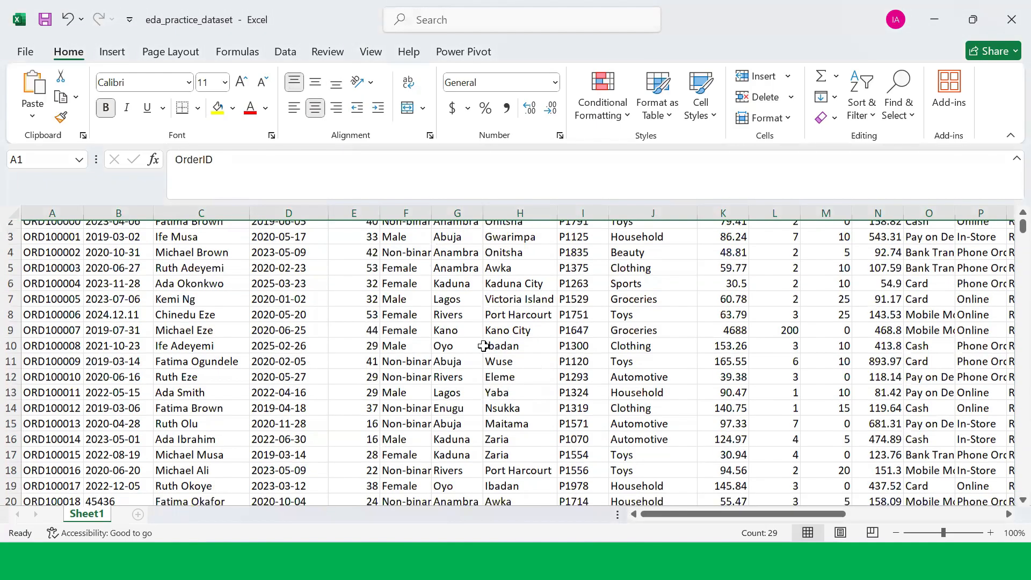
scroll(484, 346, down, 3)
scroll(484, 346, up, 3)
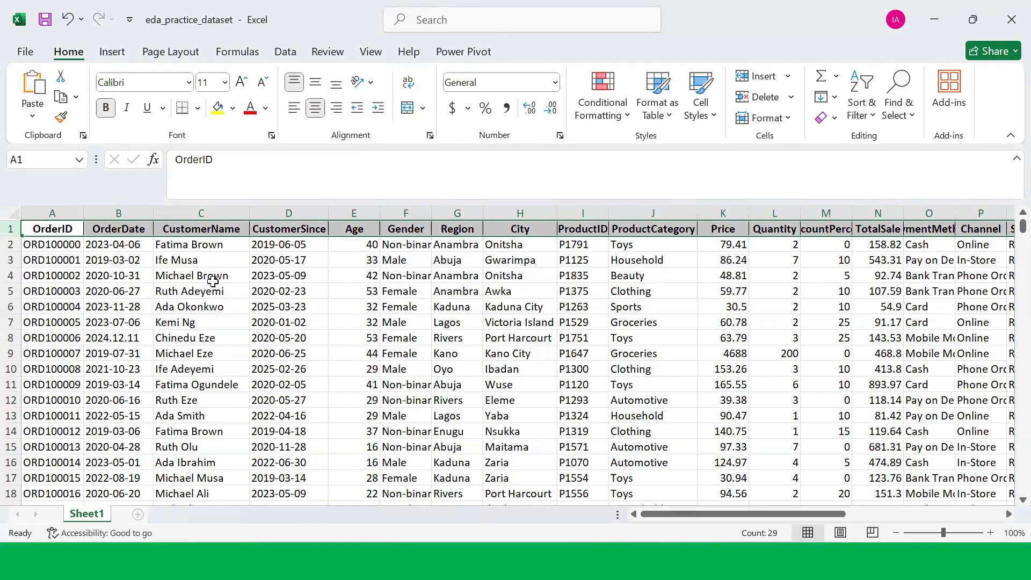
Step: Freeze the top row so the column headers stay visible while scrolling
click(131, 260)
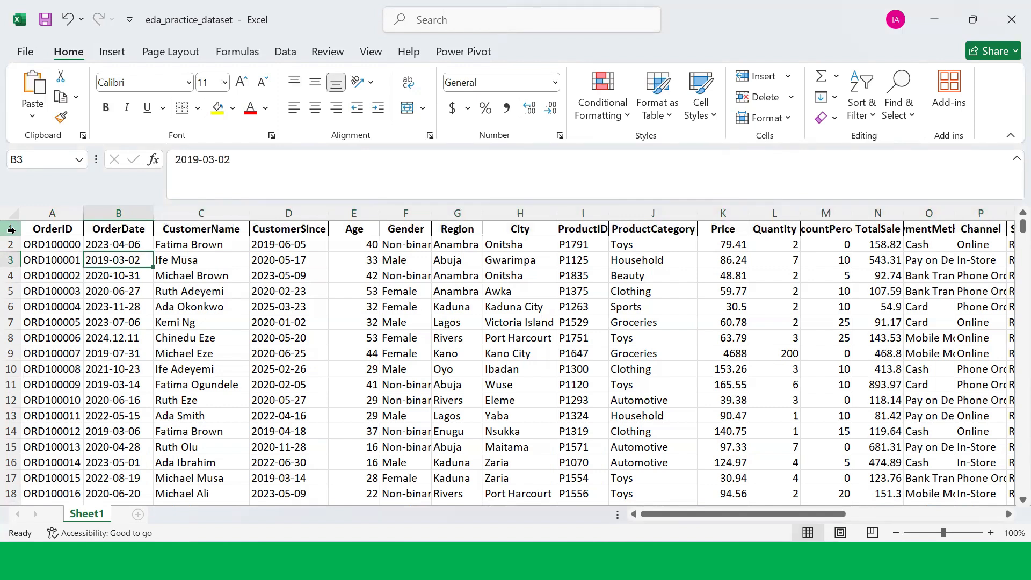
click(371, 53)
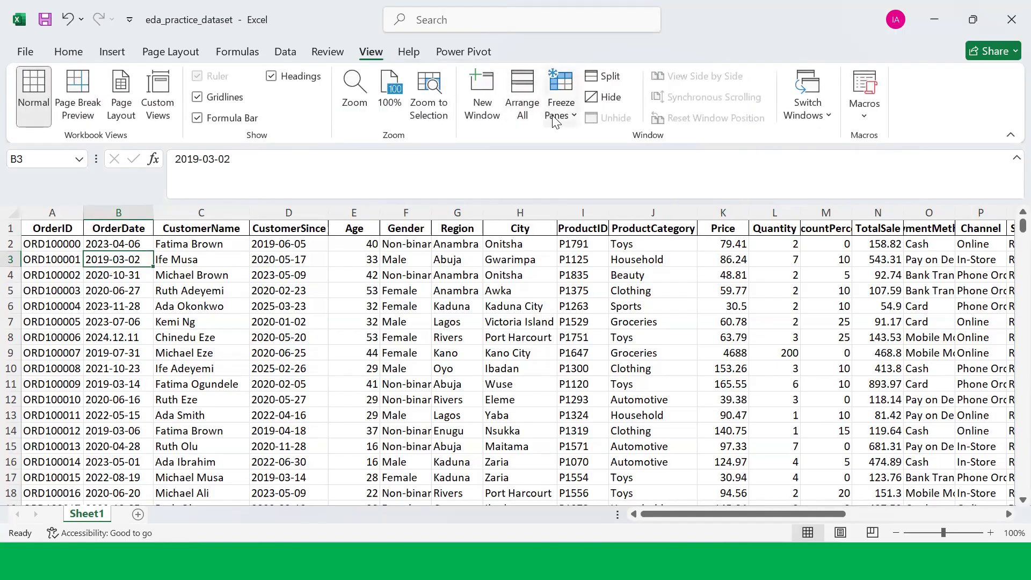
click(575, 116)
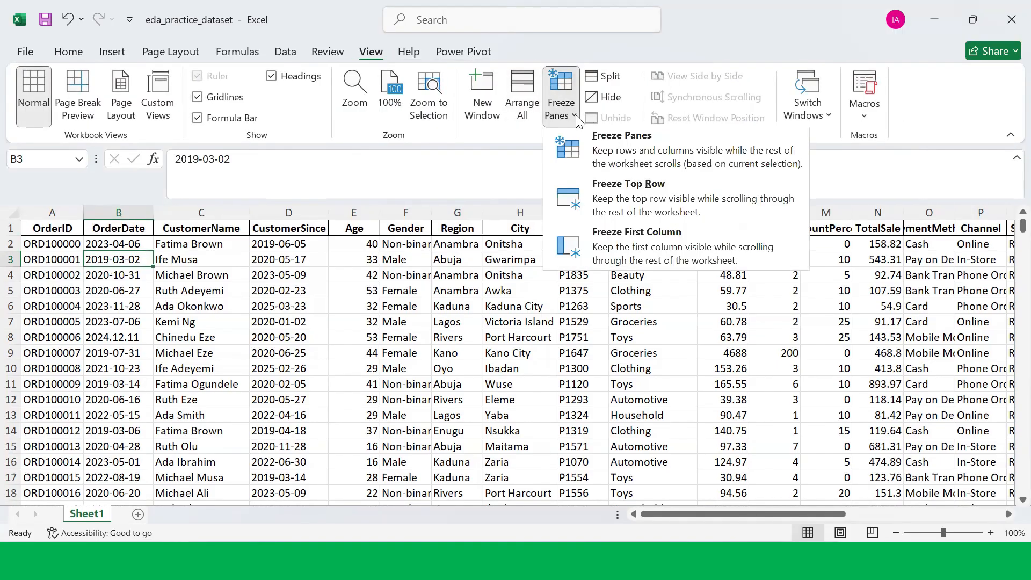
click(625, 203)
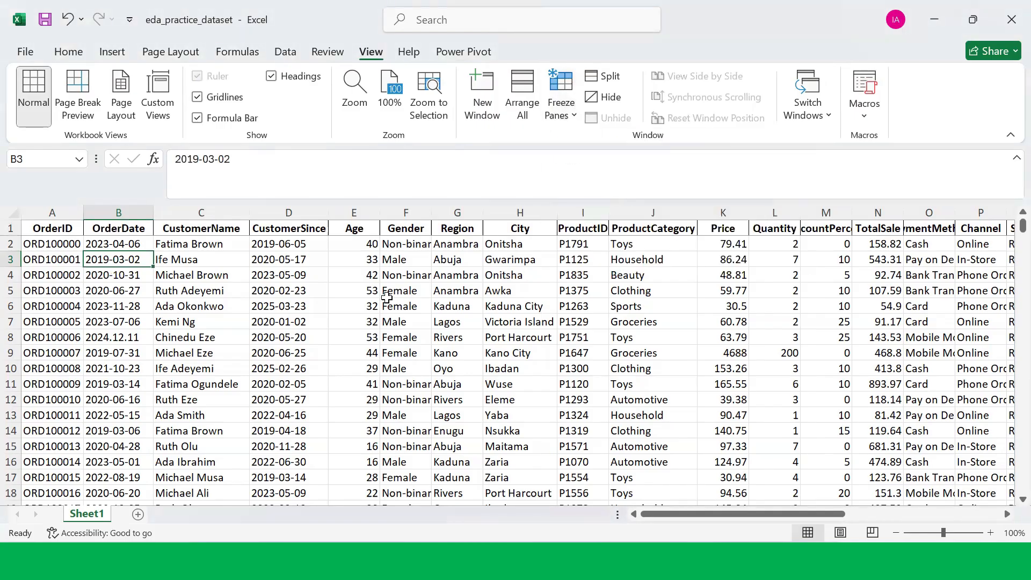
Step: Scroll down the sheet to check that the header row stays in place
scroll(387, 297, down, 4)
scroll(387, 296, up, 4)
scroll(387, 296, down, 10)
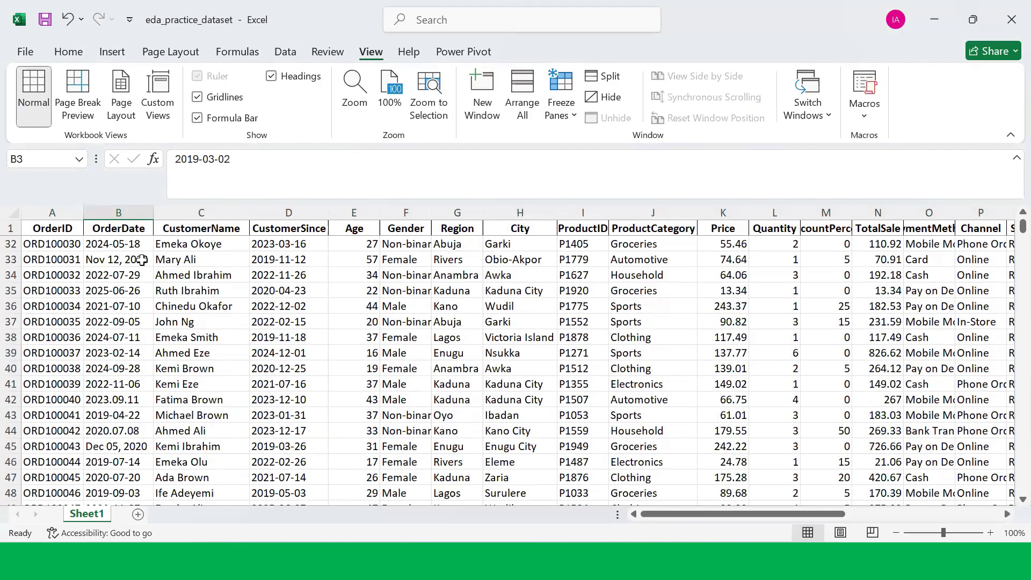
click(10, 228)
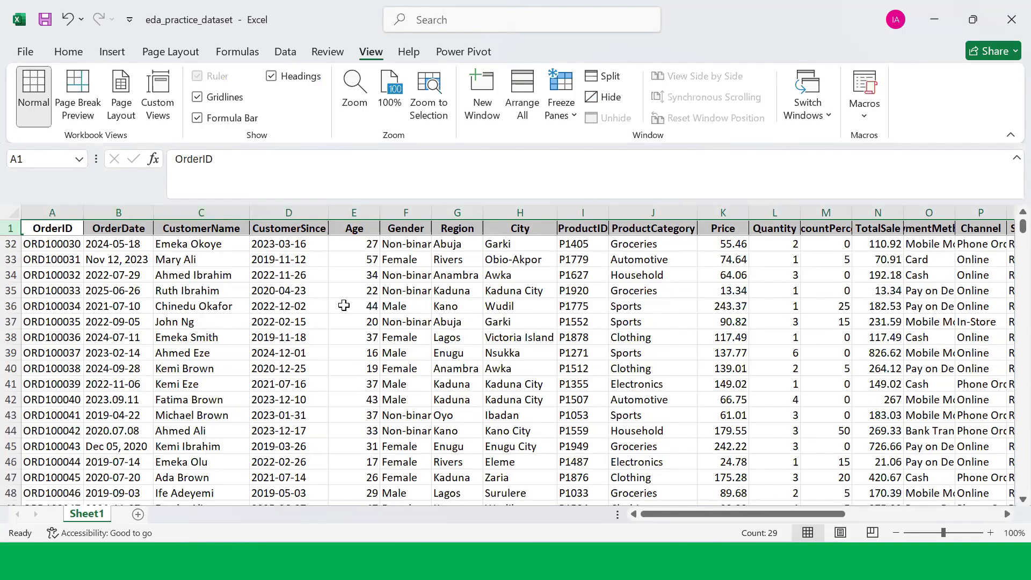
scroll(355, 312, down, 4)
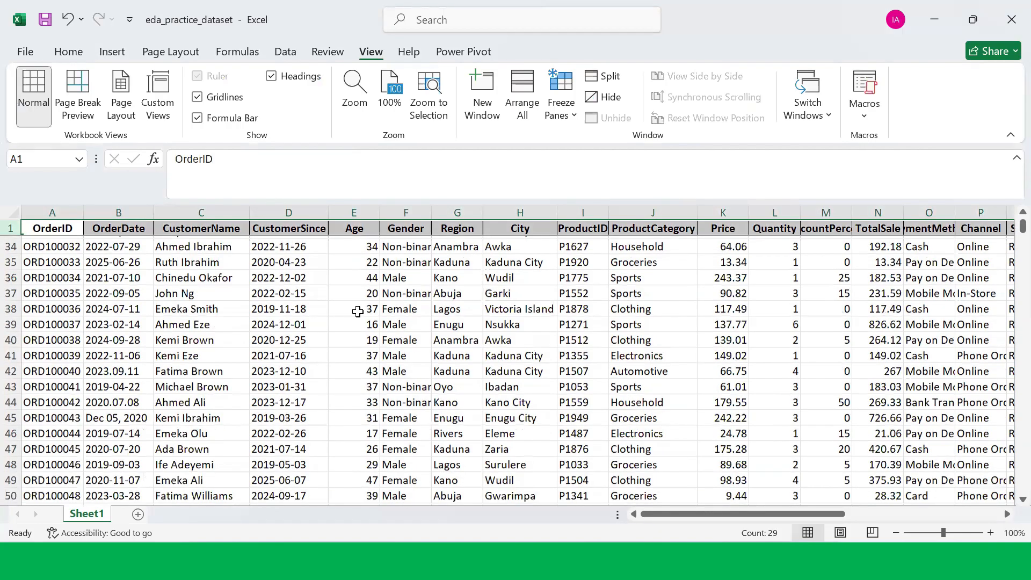
scroll(357, 312, up, 2)
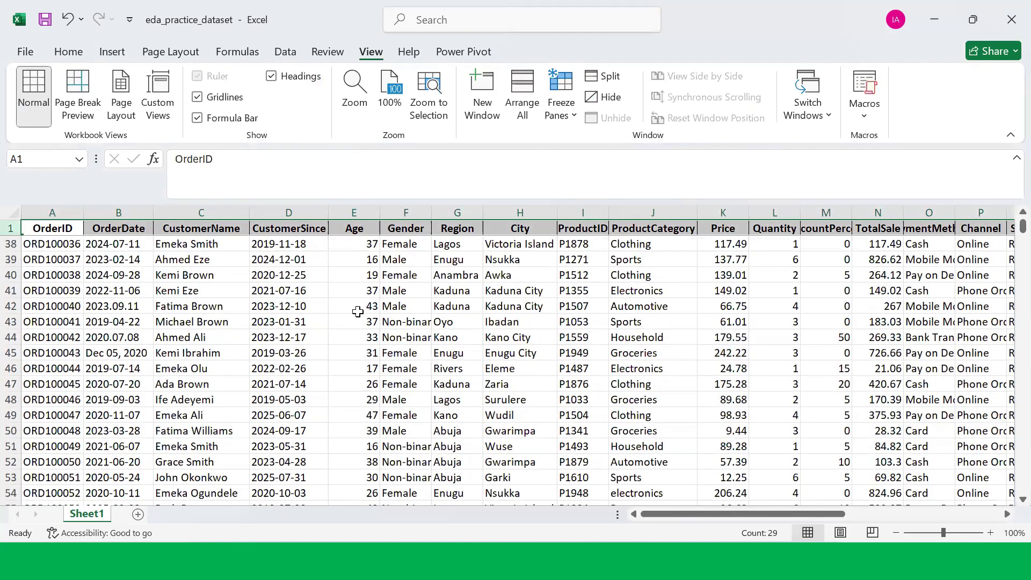
scroll(311, 313, down, 4)
scroll(717, 313, down, 1)
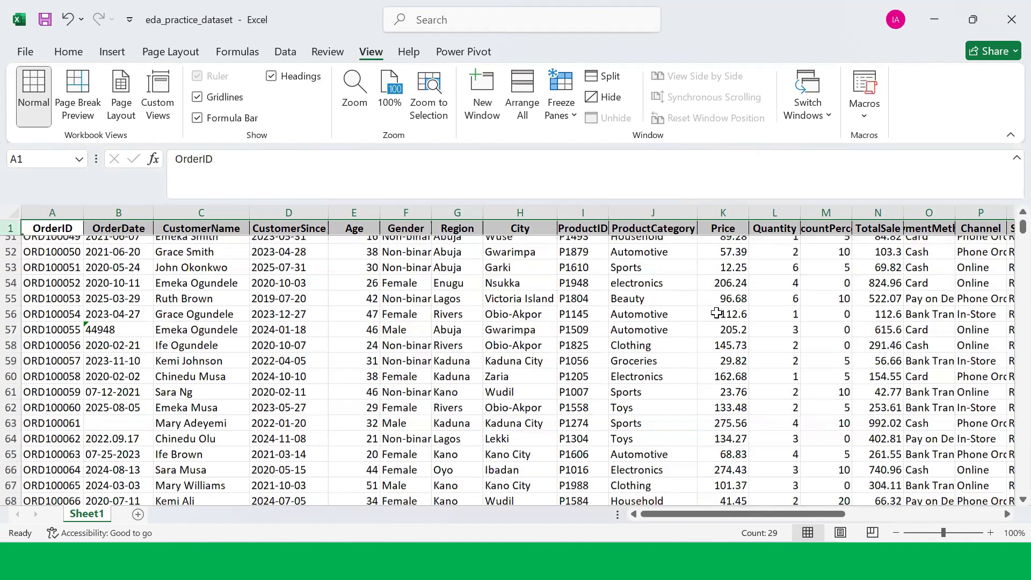
scroll(717, 314, down, 2)
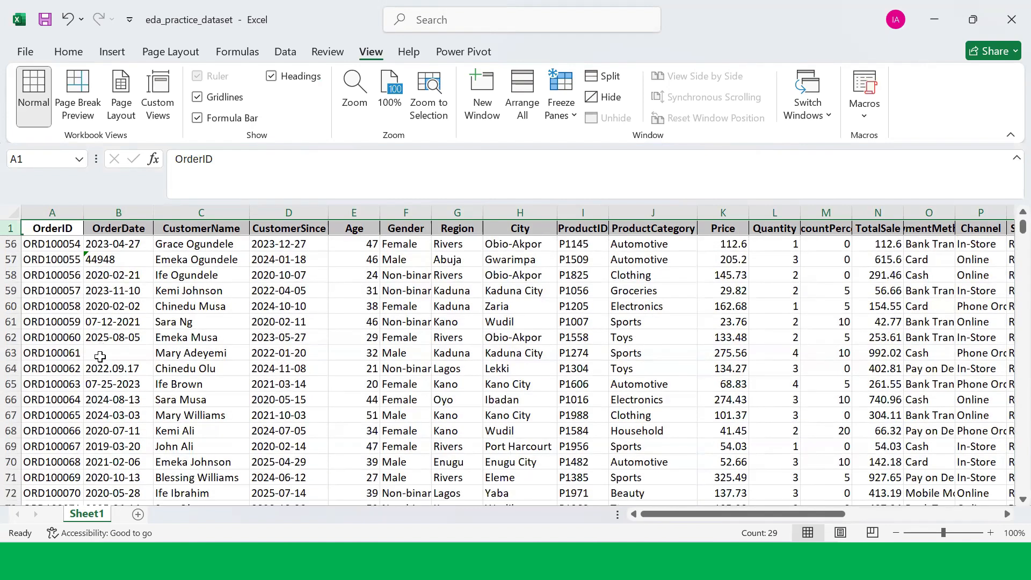
Step: Inspect the empty OrderDate cell in row 63 and scroll through the surrounding rows
click(100, 356)
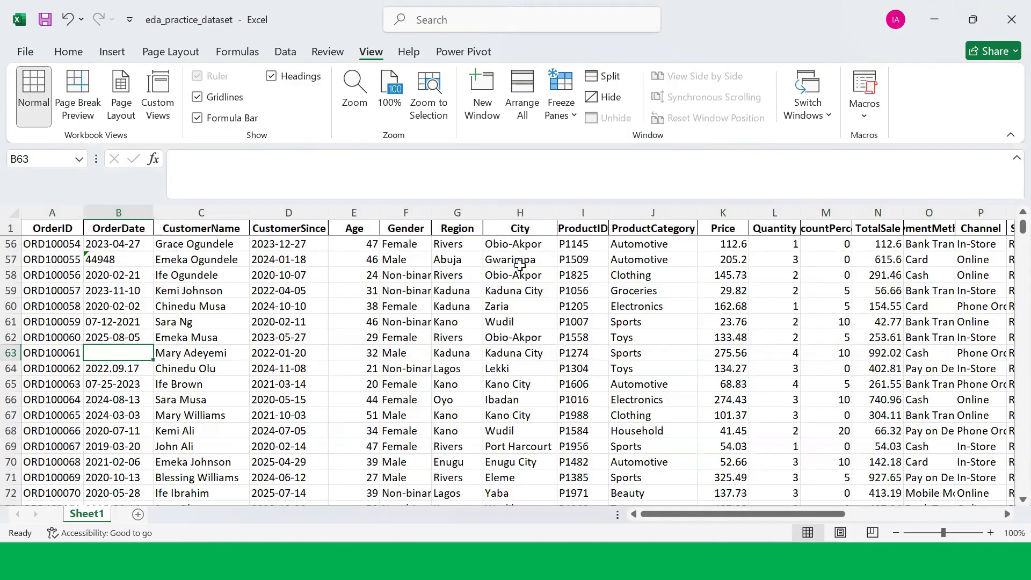
scroll(570, 317, down, 5)
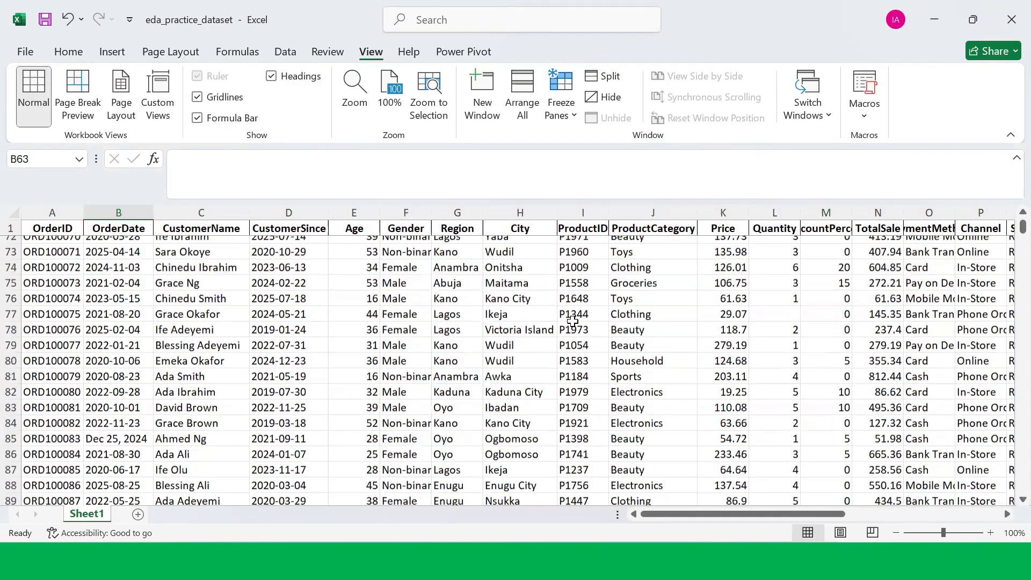
scroll(574, 321, down, 6)
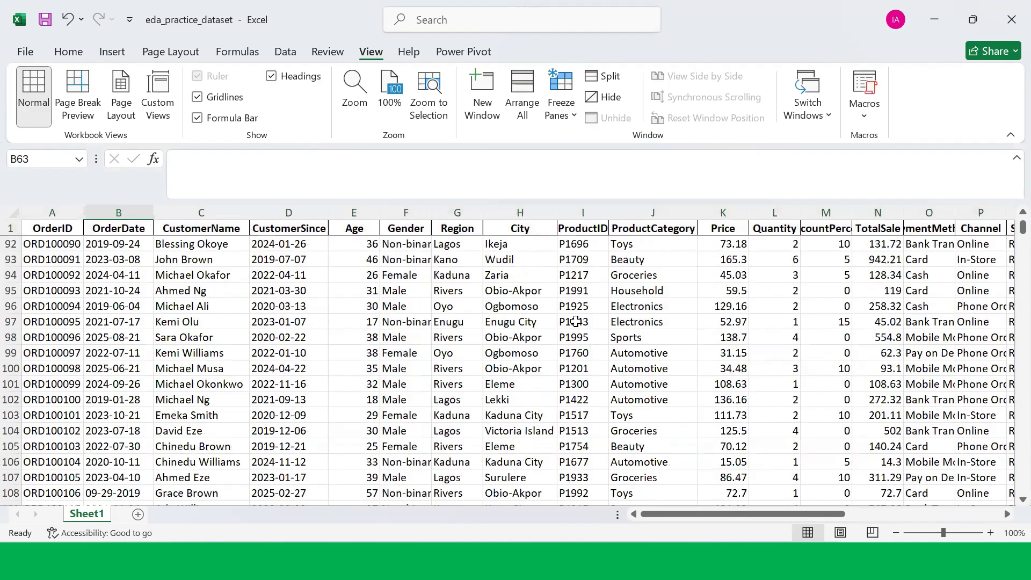
scroll(575, 321, down, 4)
scroll(576, 322, down, 1)
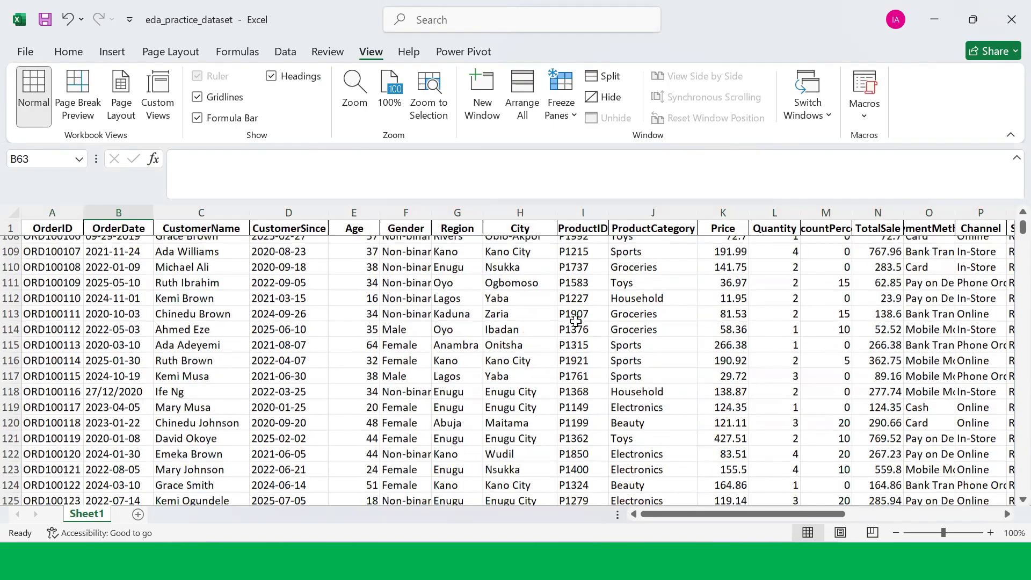
scroll(578, 320, up, 20)
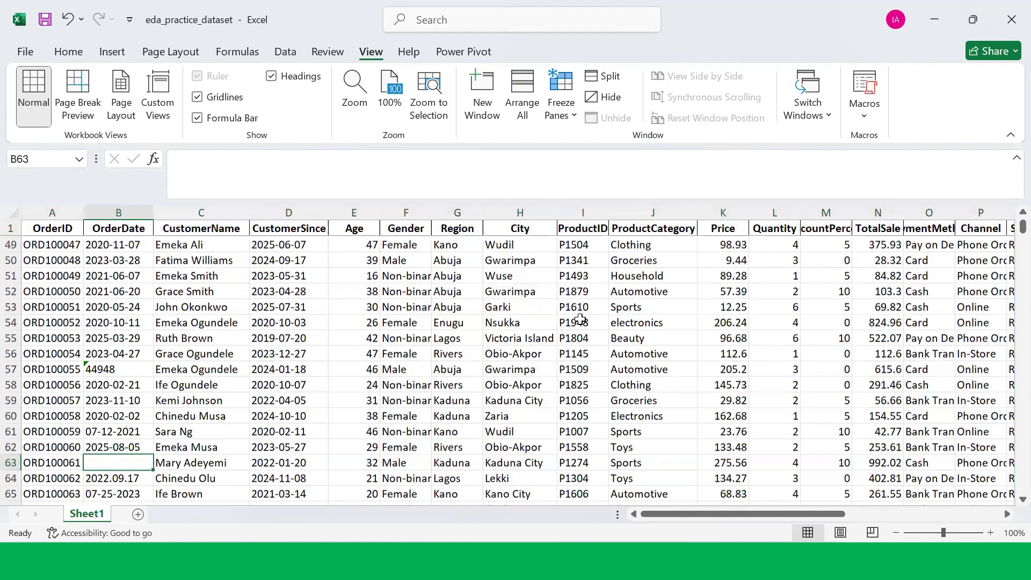
scroll(580, 320, up, 7)
scroll(580, 317, up, 9)
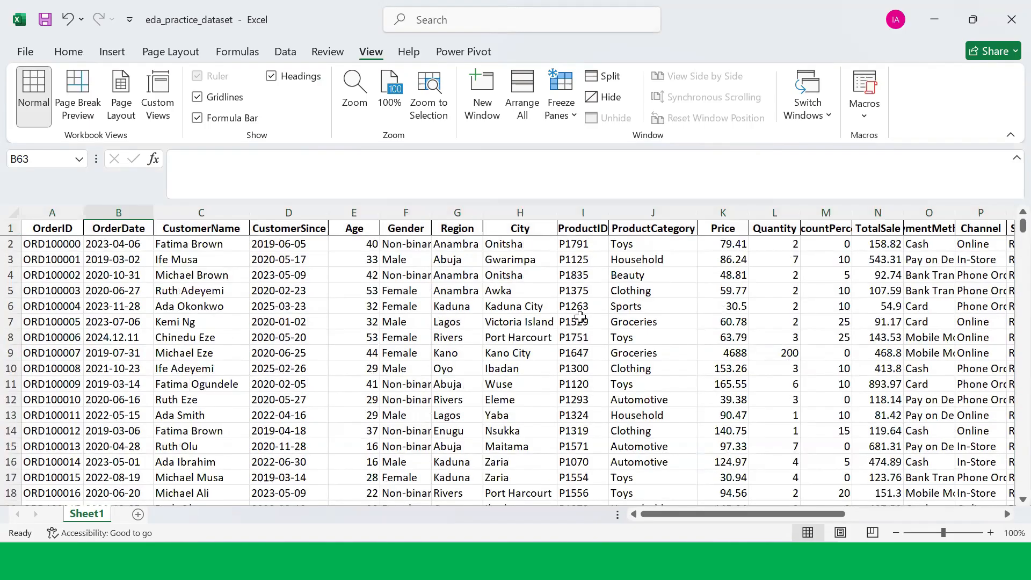
Step: Select the header row from OrderID to ShippingMethod and turn on filters for it
drag(50, 225, 919, 228)
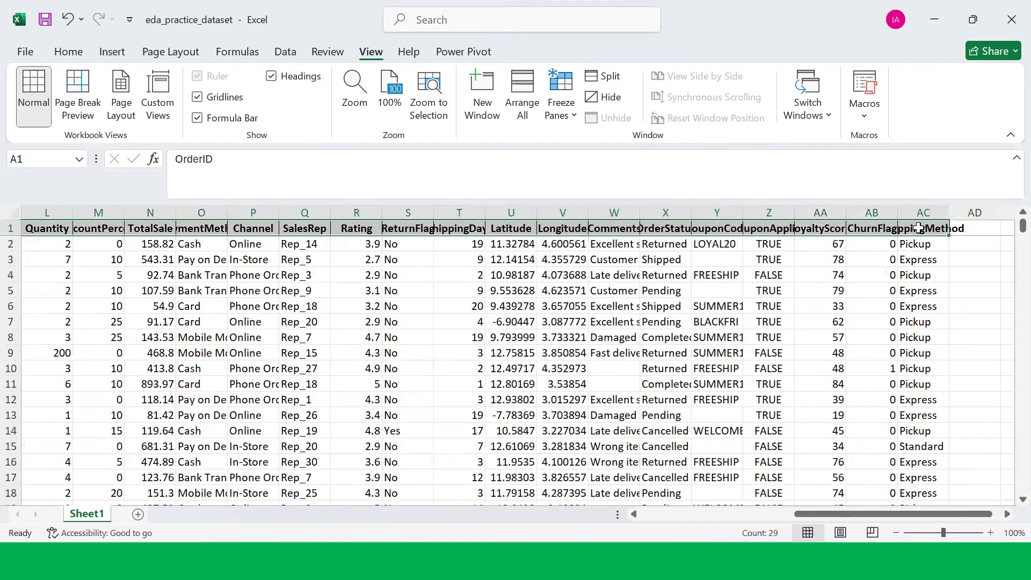
click(60, 51)
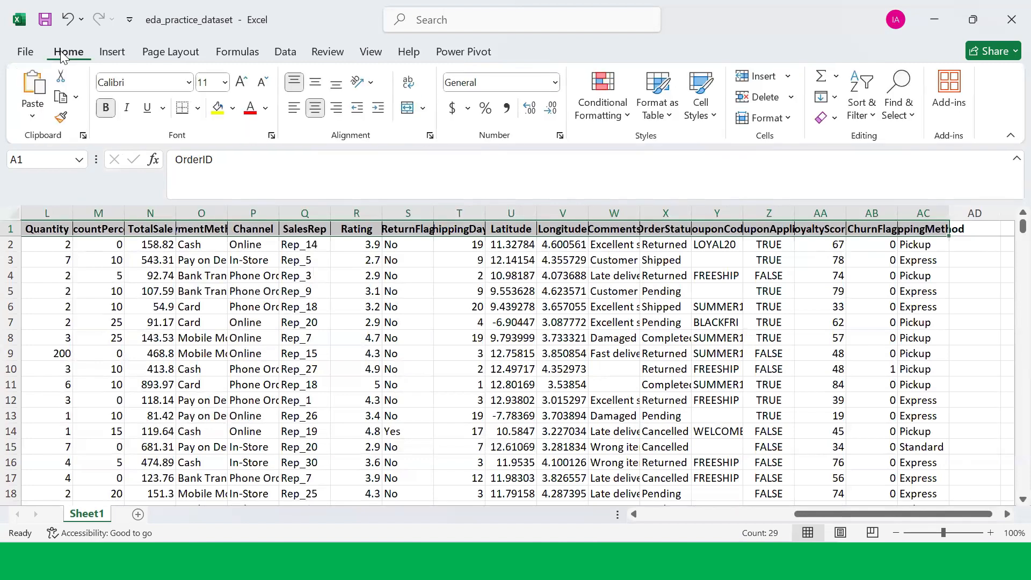
click(871, 116)
click(885, 213)
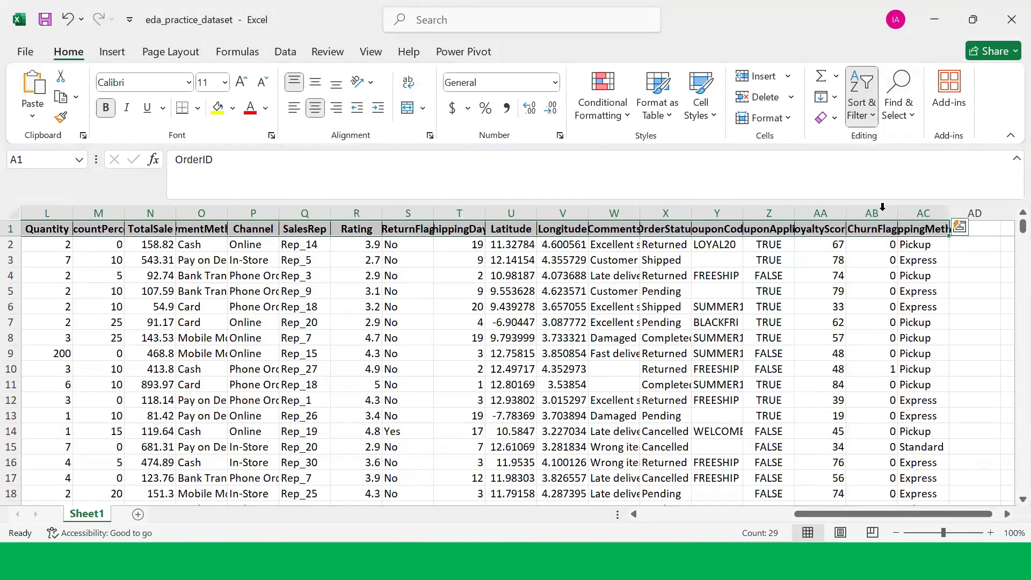
click(528, 272)
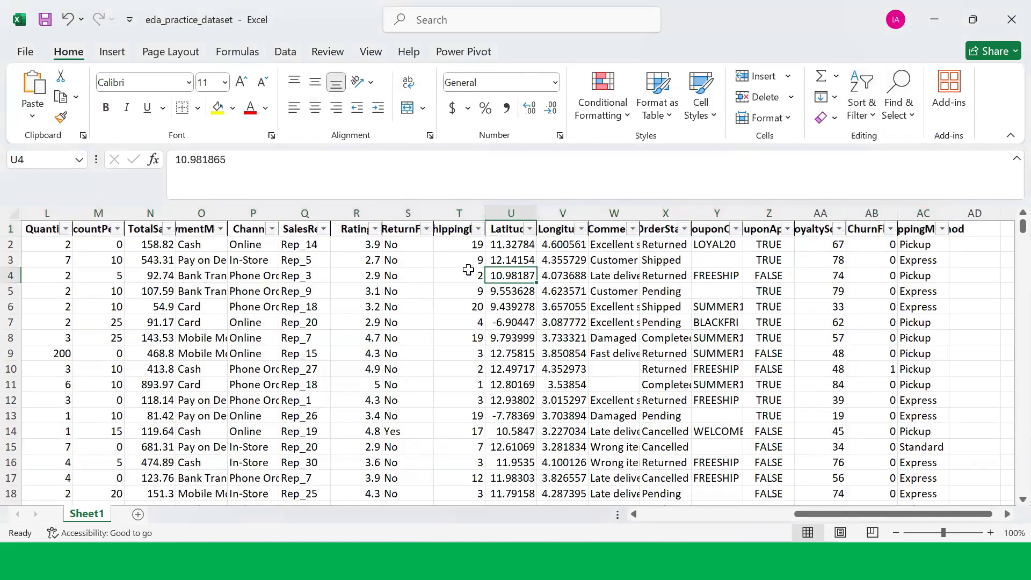
Step: Open the ReturnFlag filter list to view its values, then close it
click(426, 229)
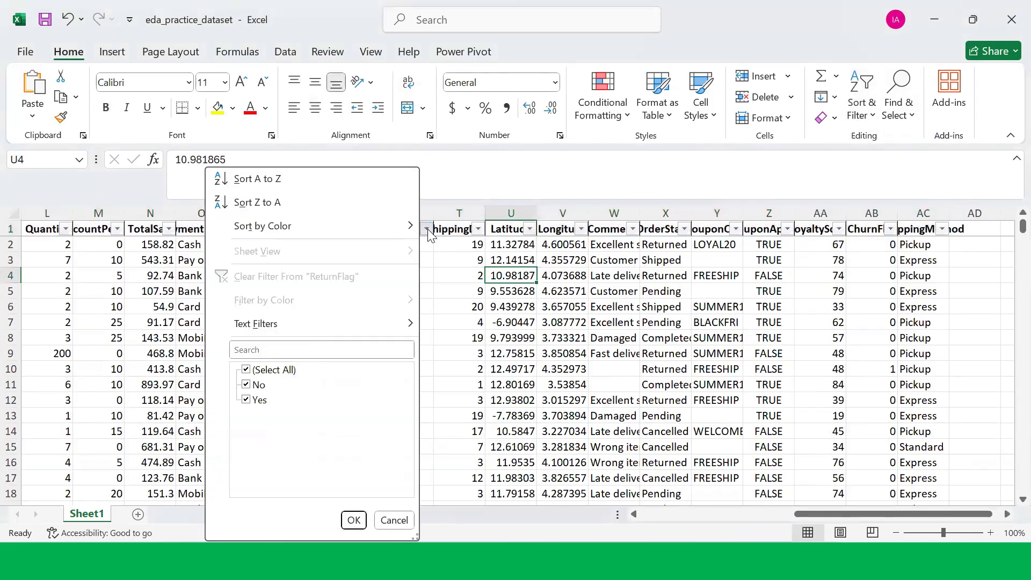
click(354, 520)
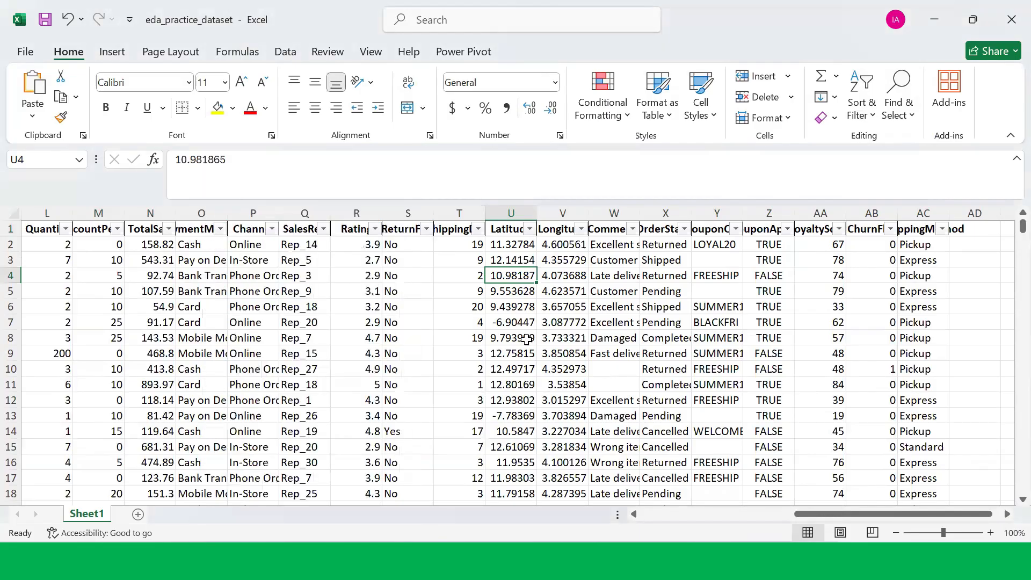
Step: Scroll back to the first columns and browse the OrderID filter list before closing it
drag(859, 517, 698, 517)
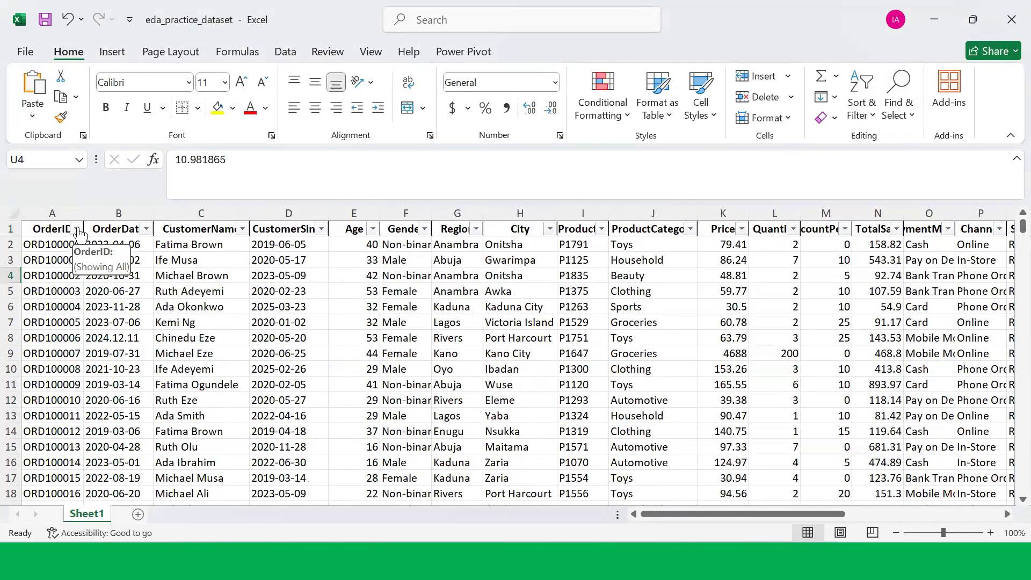
click(76, 228)
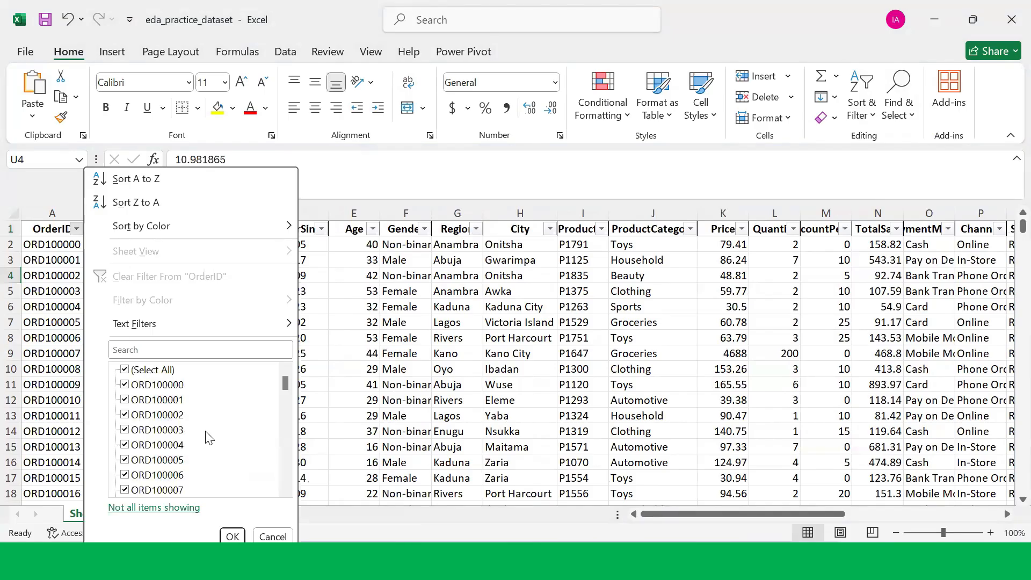
scroll(212, 445, down, 7)
mouse_move(285, 386)
mouse_down()
mouse_move(285, 487)
mouse_move(289, 376)
mouse_up()
click(274, 538)
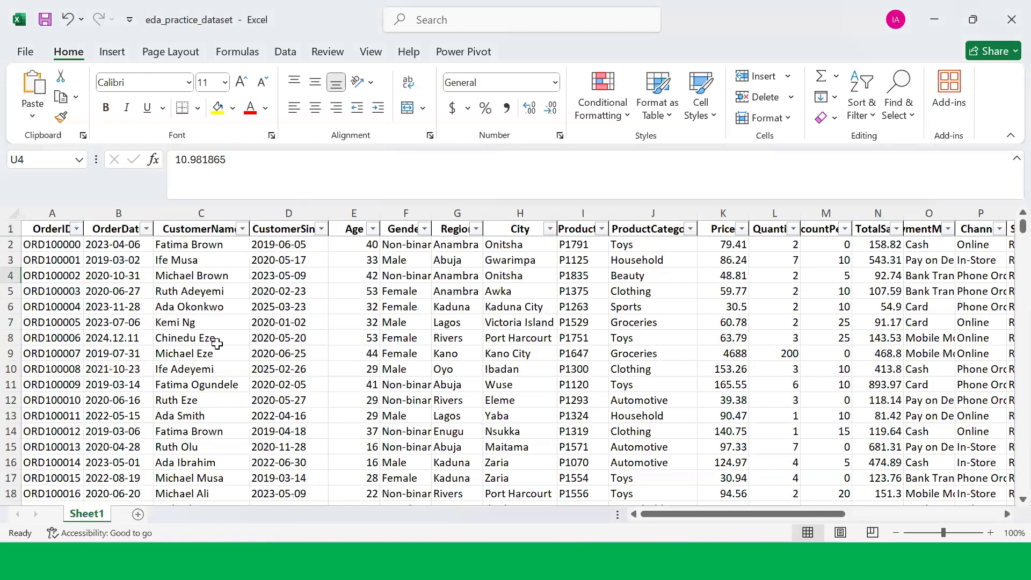
Step: Open the OrderDate filter list and scroll through its date values, then cancel it
click(145, 229)
scroll(254, 402, down, 8)
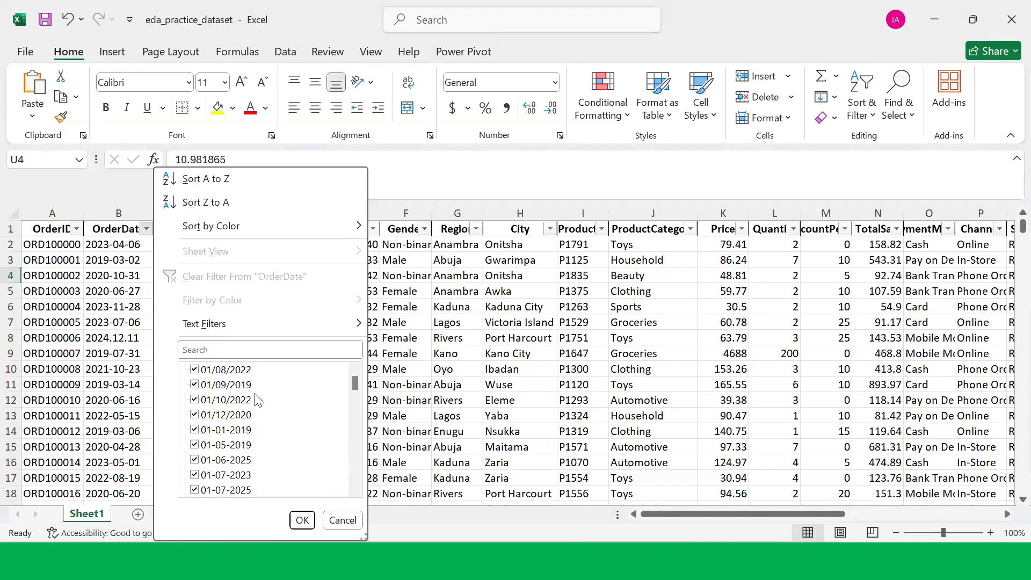
scroll(254, 402, down, 10)
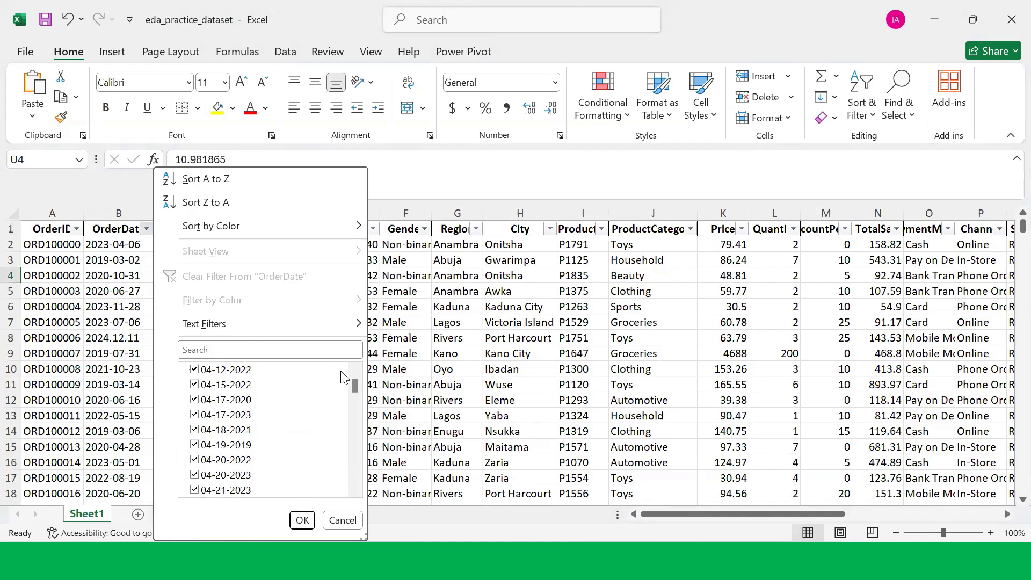
drag(353, 393, 347, 483)
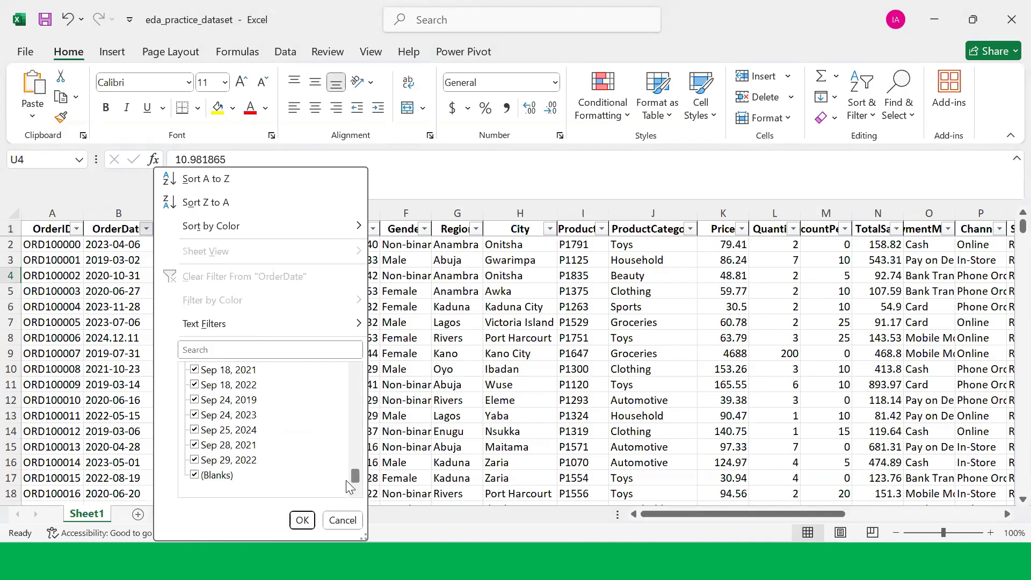
scroll(242, 438, up, 12)
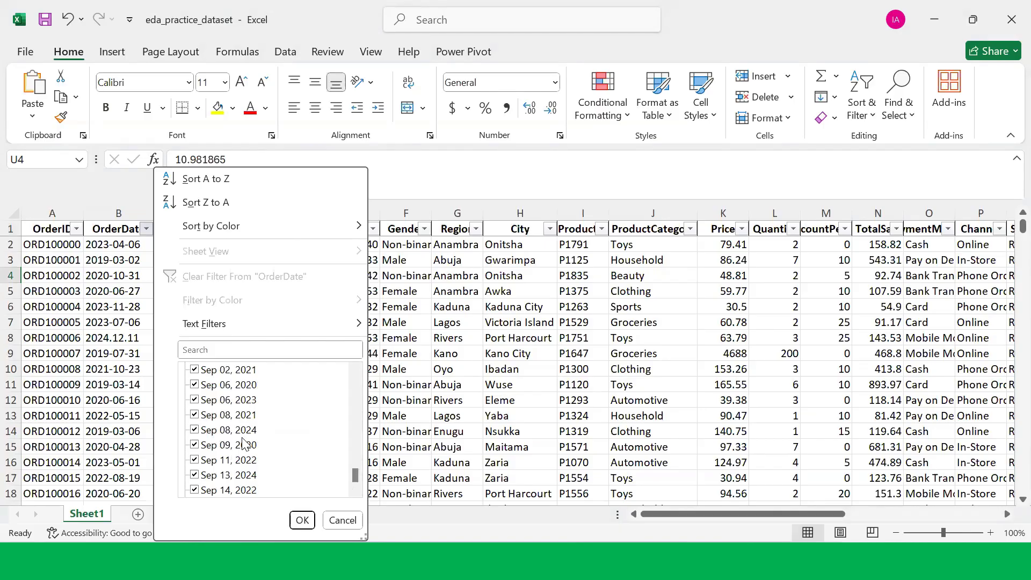
scroll(240, 436, up, 12)
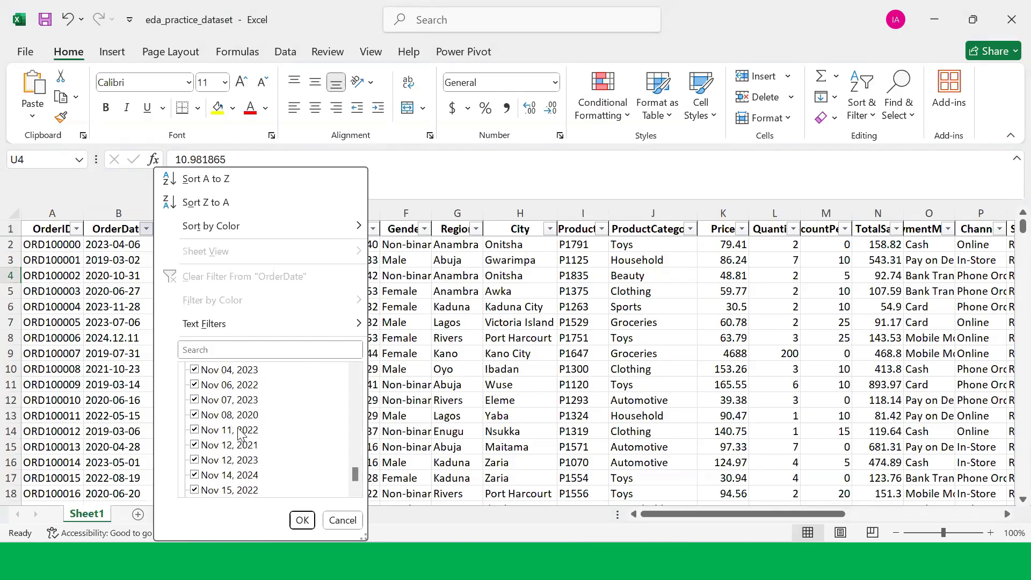
scroll(240, 435, up, 12)
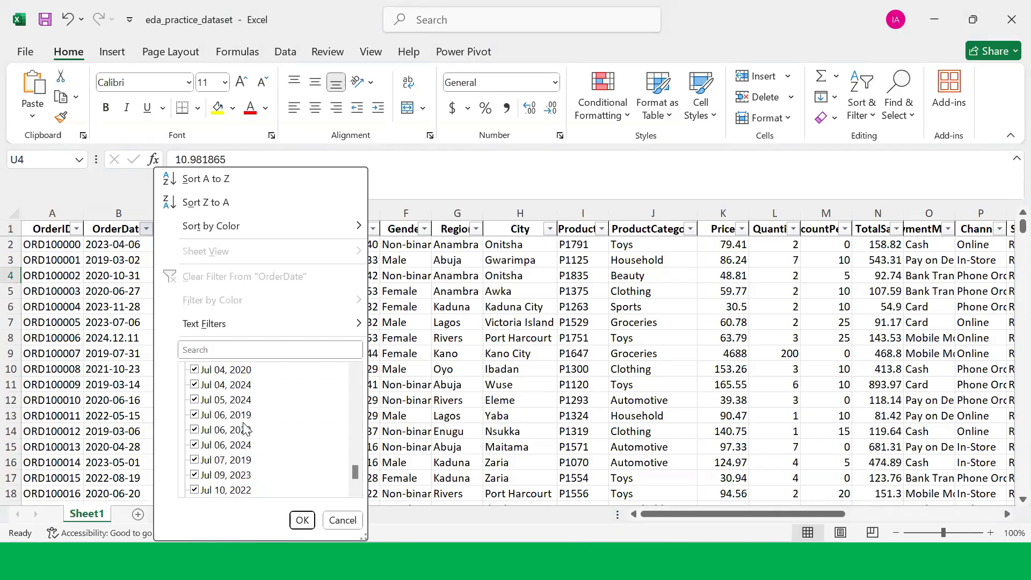
scroll(248, 426, up, 12)
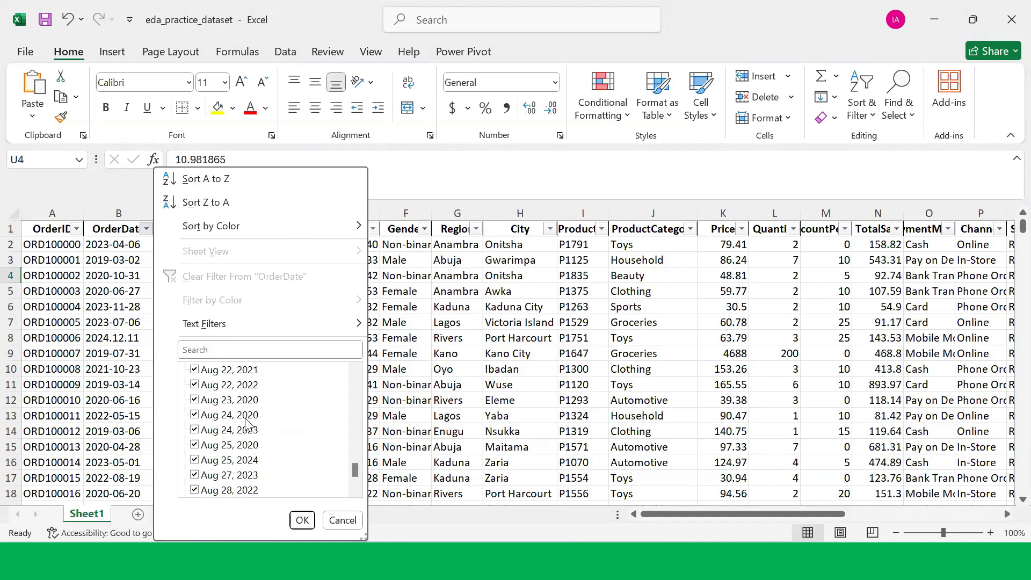
click(353, 519)
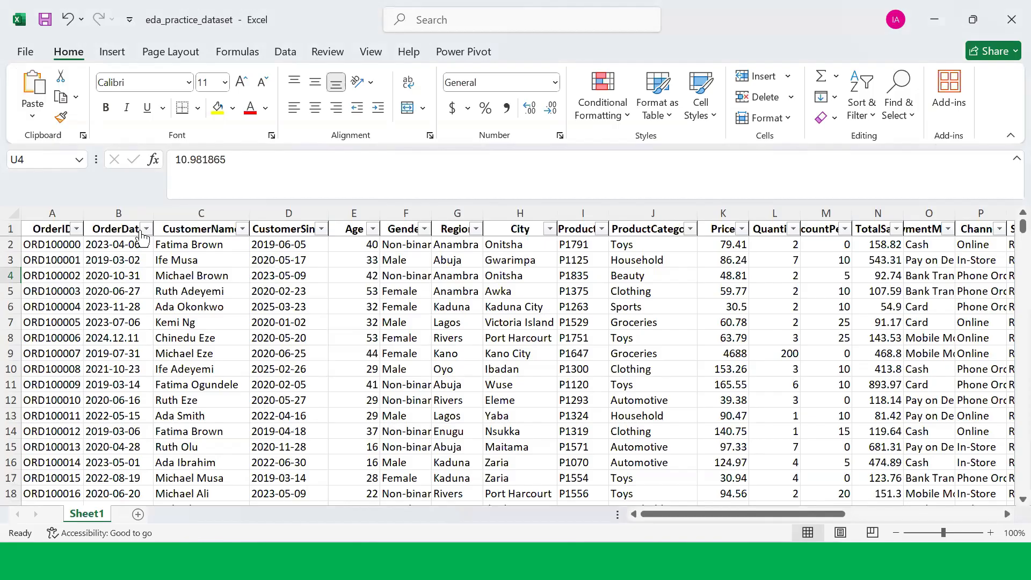
Step: Open the CustomerName filter list, browse the names, and cancel it
click(242, 230)
scroll(134, 419, down, 20)
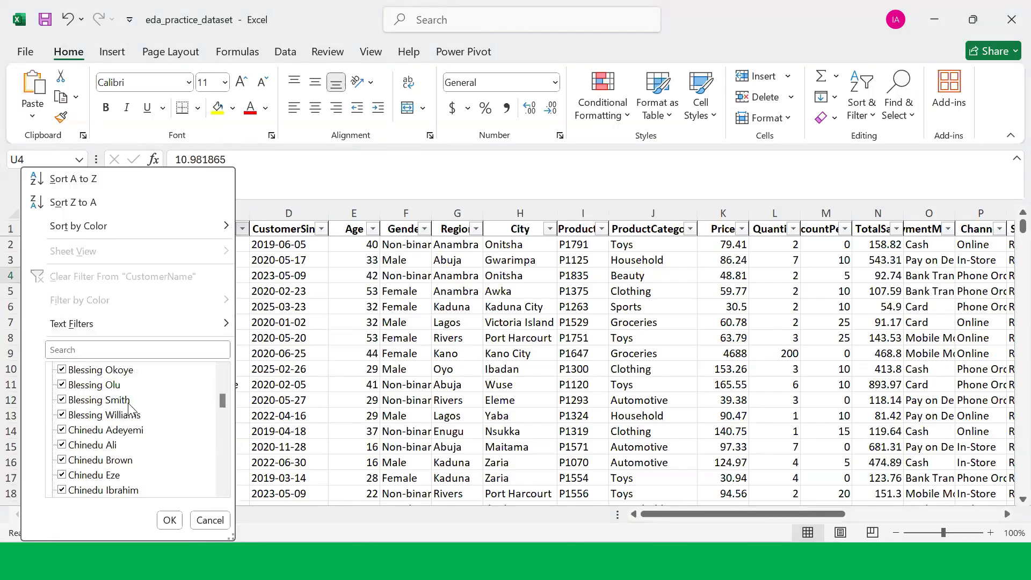
scroll(139, 429, down, 20)
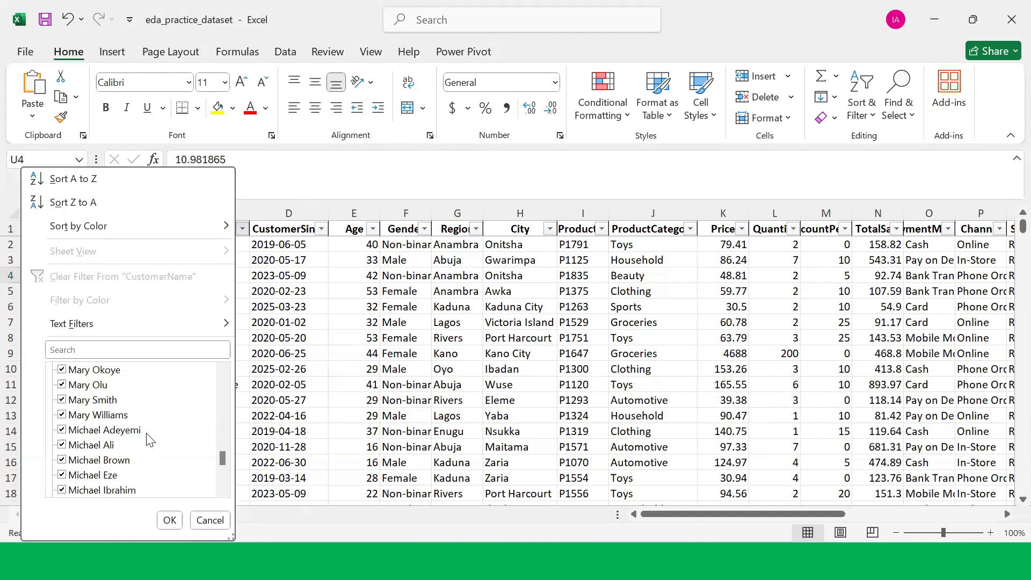
click(210, 520)
Step: Open the CustomerSince filter list, scroll to the end of its dates, and cancel it
click(321, 229)
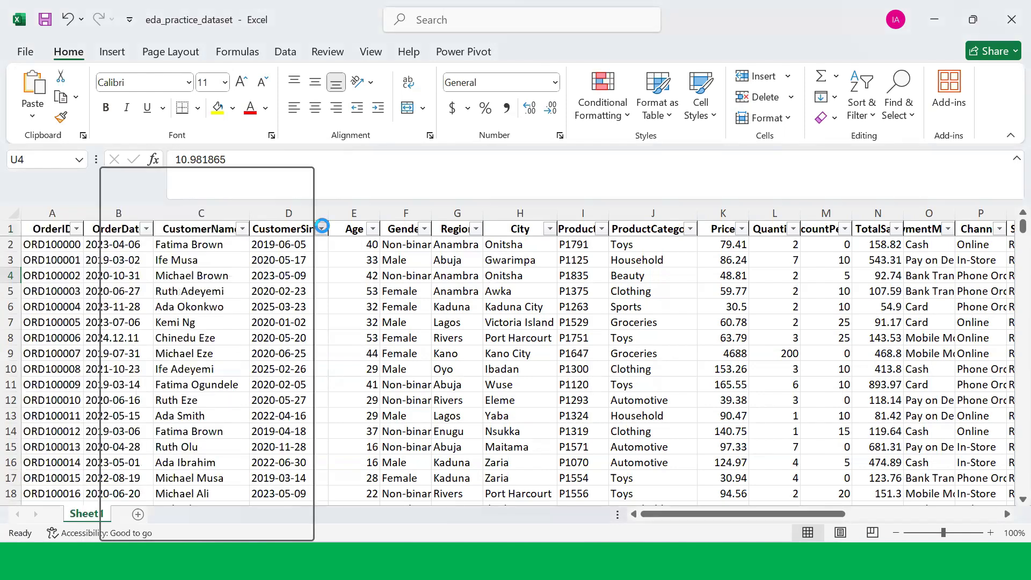
scroll(244, 422, down, 9)
drag(302, 386, 299, 473)
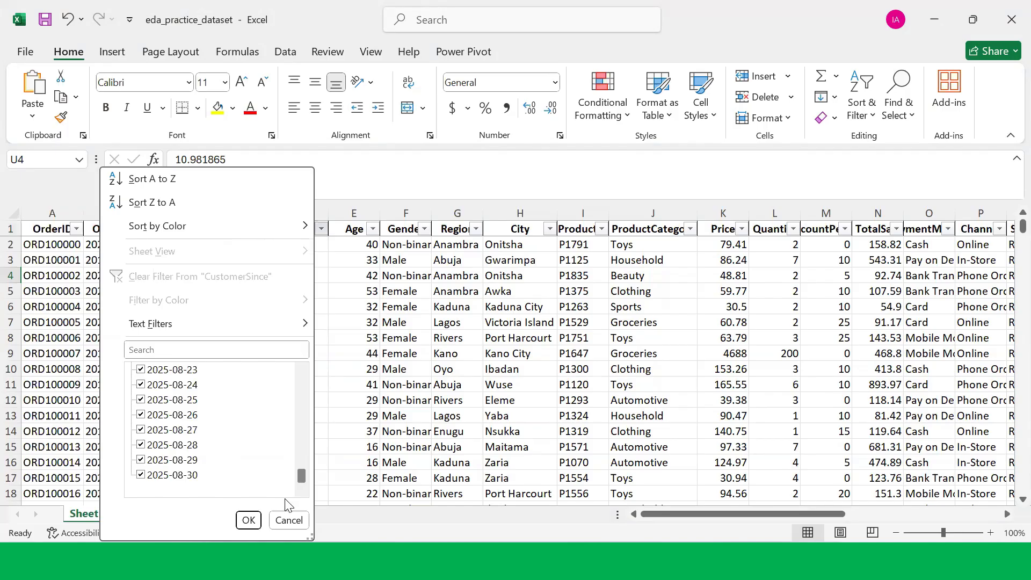
click(284, 519)
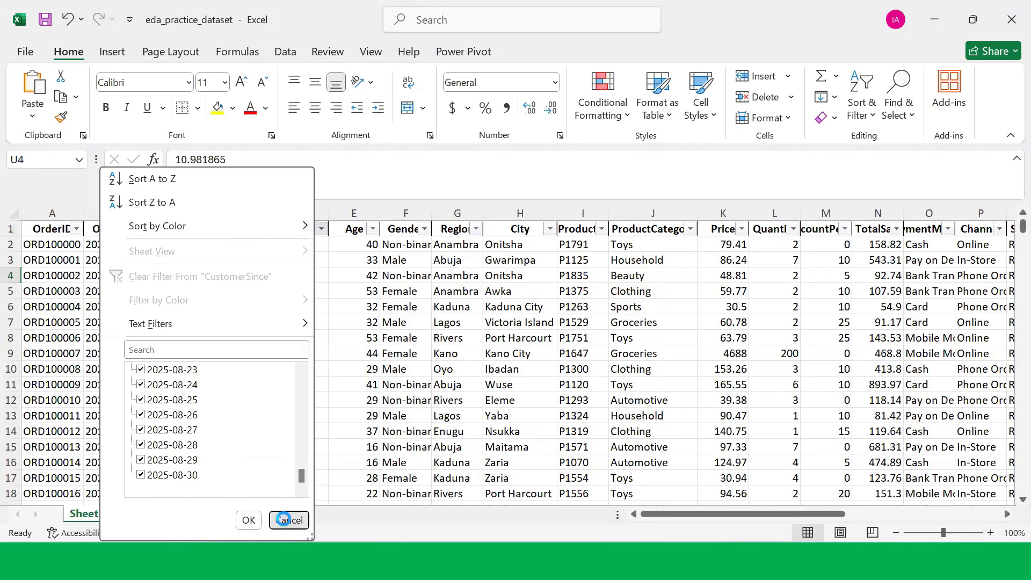
Step: Browse the Age filter values and then the Gender filter values, closing each list
click(373, 229)
scroll(290, 475, down, 4)
scroll(290, 472, down, 15)
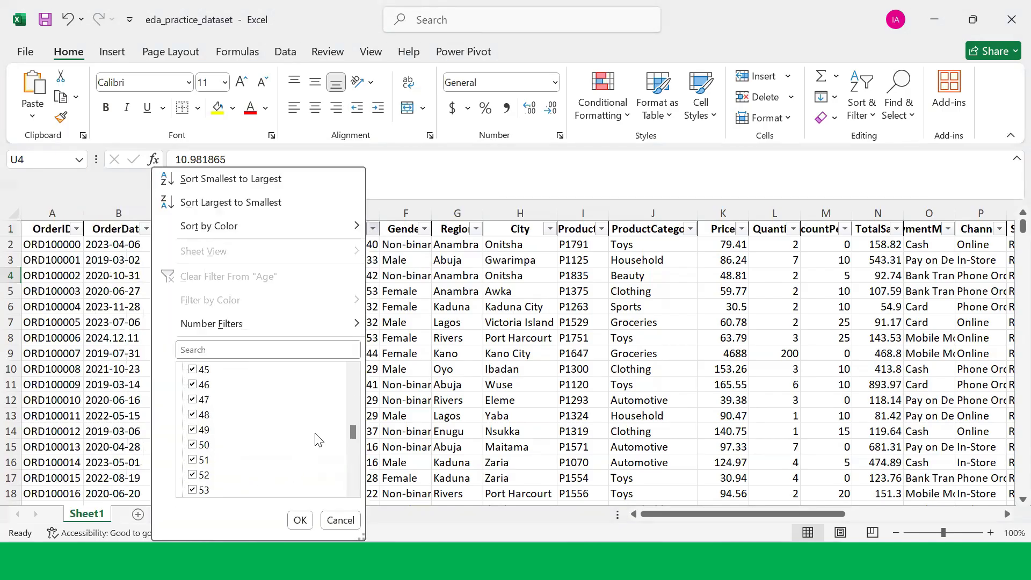
click(336, 522)
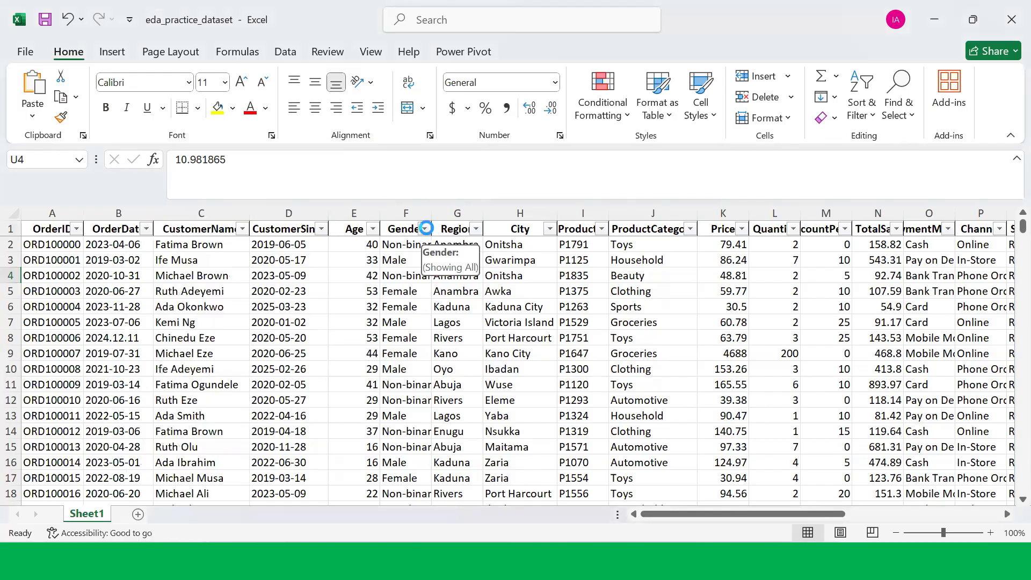
click(425, 229)
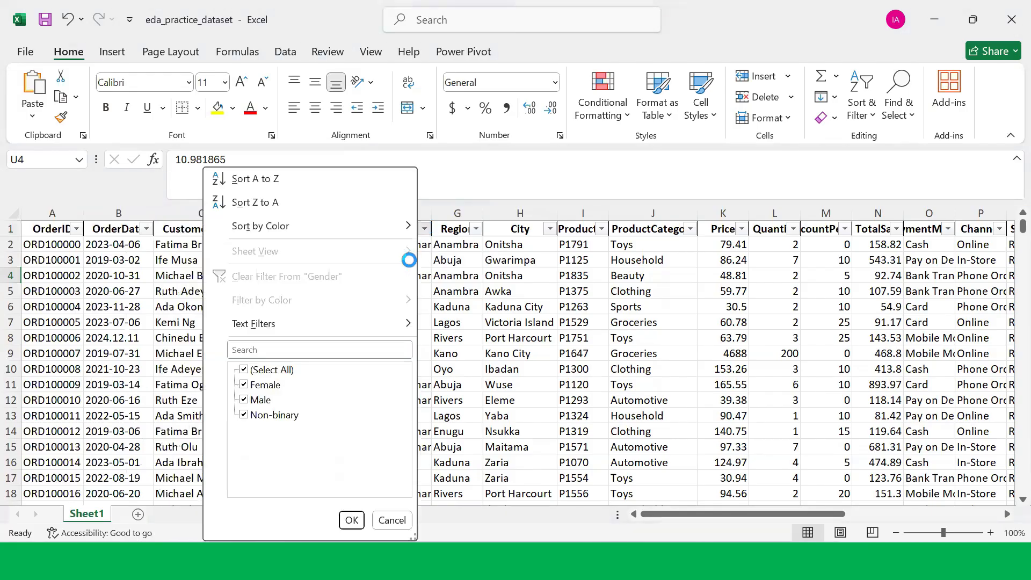
click(353, 520)
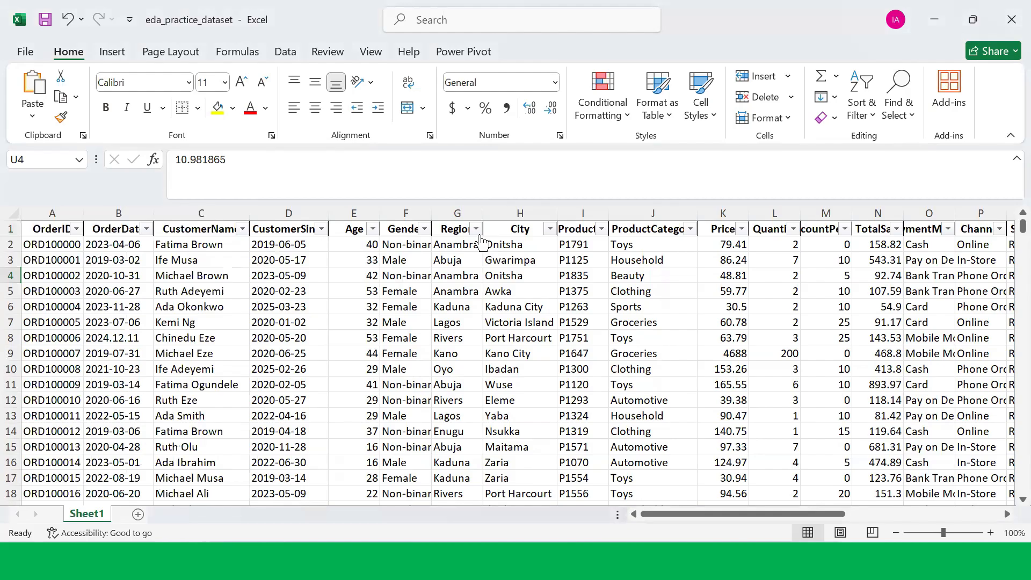
Step: Open the Region filter list, review its region values, and close it
click(476, 229)
scroll(325, 400, down, 1)
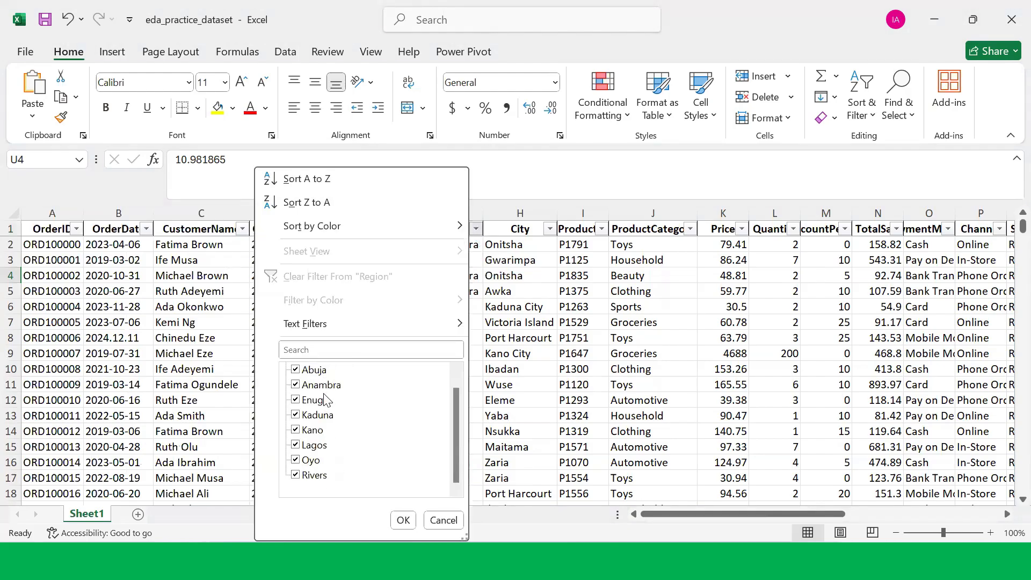
scroll(335, 477, up, 1)
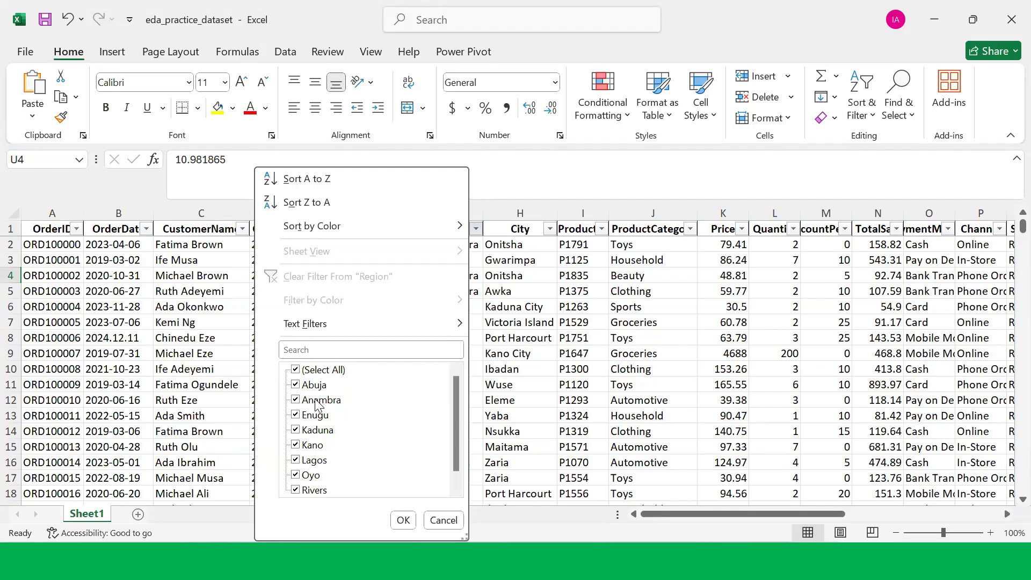
scroll(317, 407, down, 1)
scroll(317, 407, up, 1)
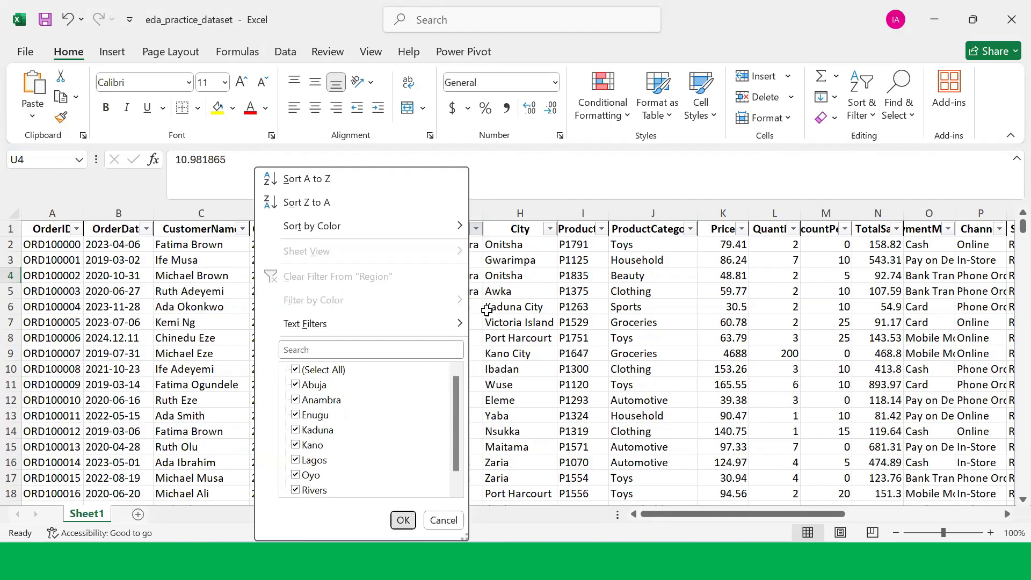
click(403, 520)
Step: Open the City filter list, scroll through the city names, and cancel it
click(551, 230)
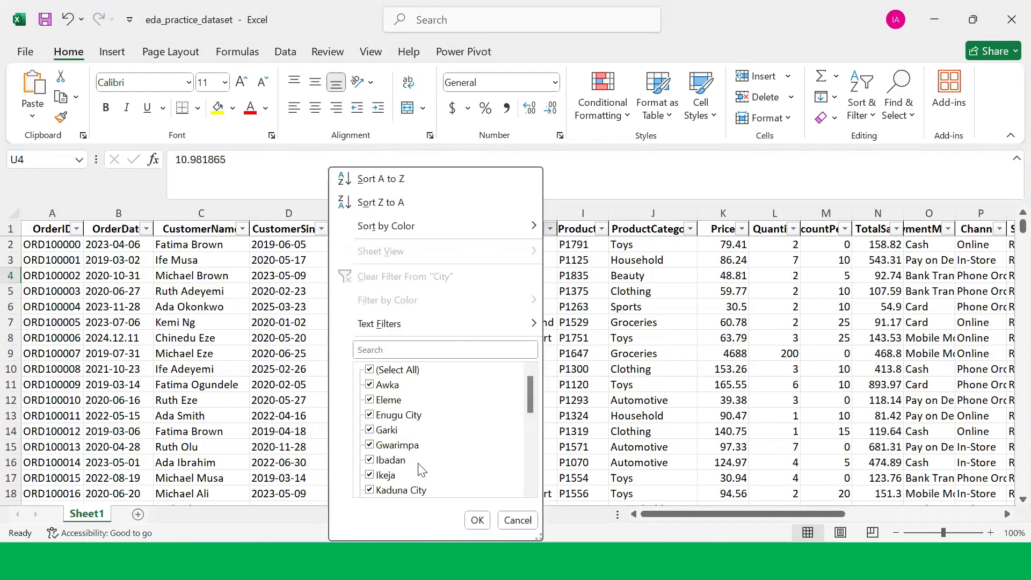
scroll(432, 461, down, 5)
scroll(435, 459, up, 6)
click(516, 521)
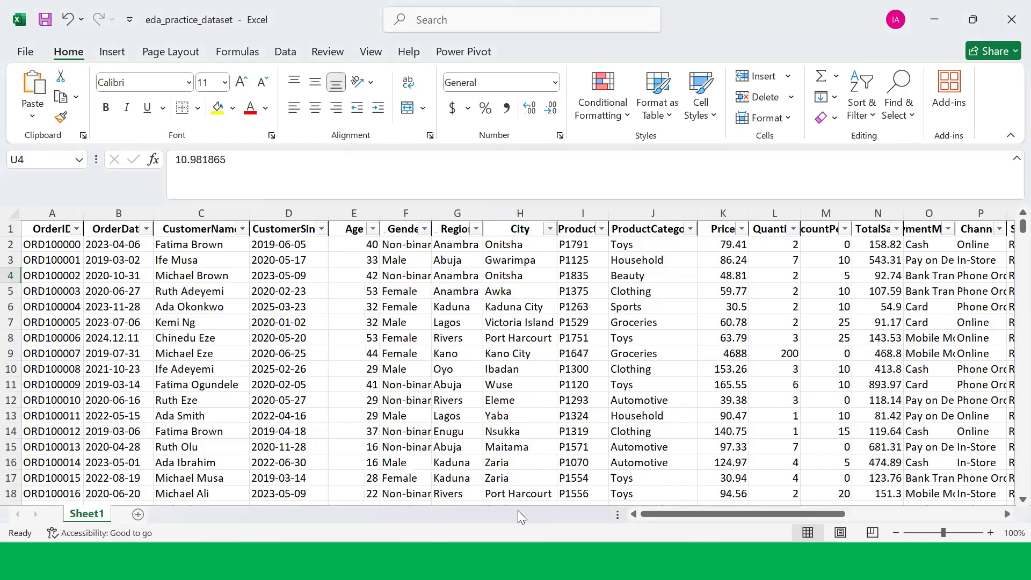
Step: Open the Price filter list and scroll through its values down to the end and back to the top
click(742, 229)
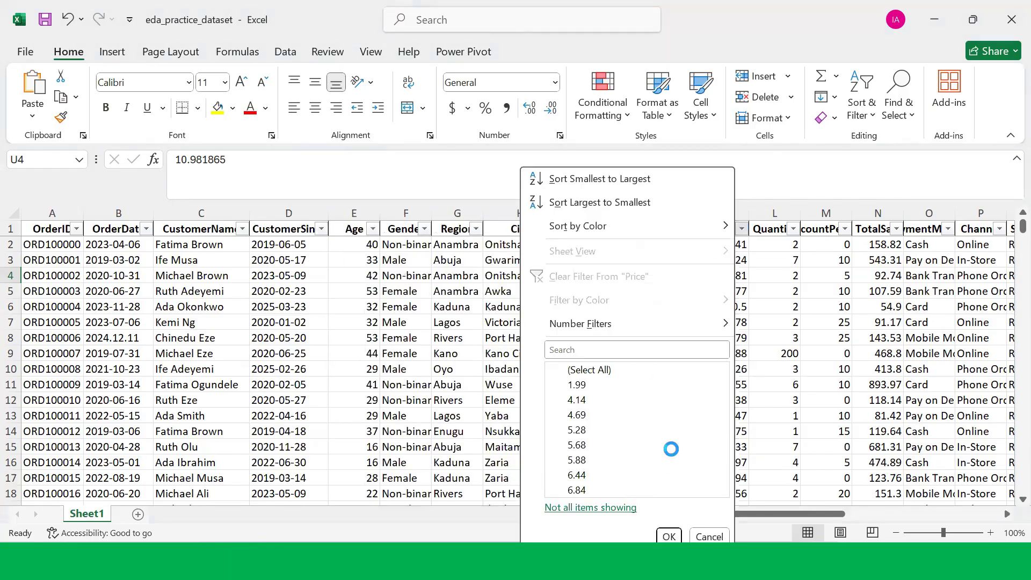
scroll(672, 452, down, 5)
scroll(671, 454, down, 10)
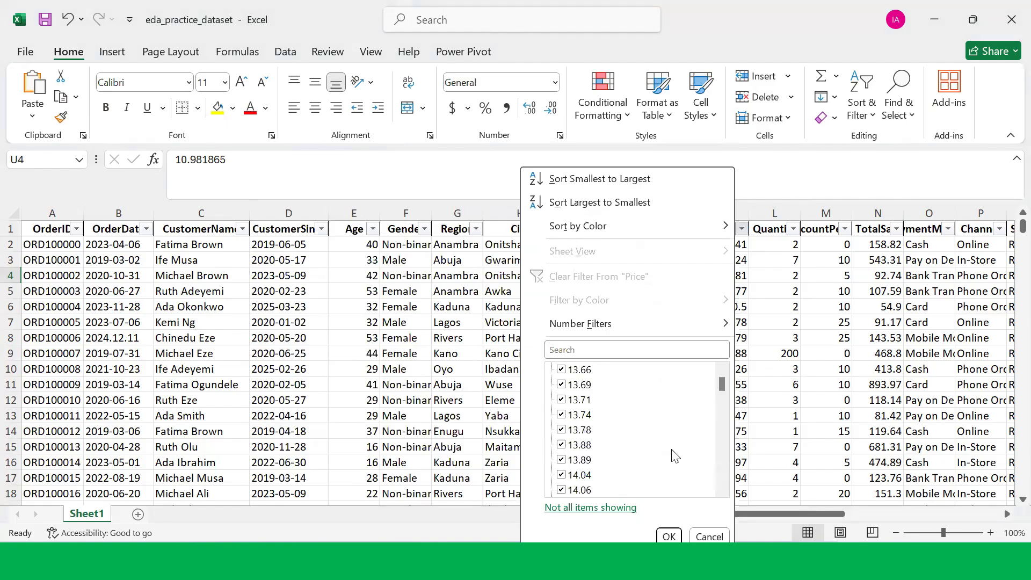
drag(723, 388, 724, 492)
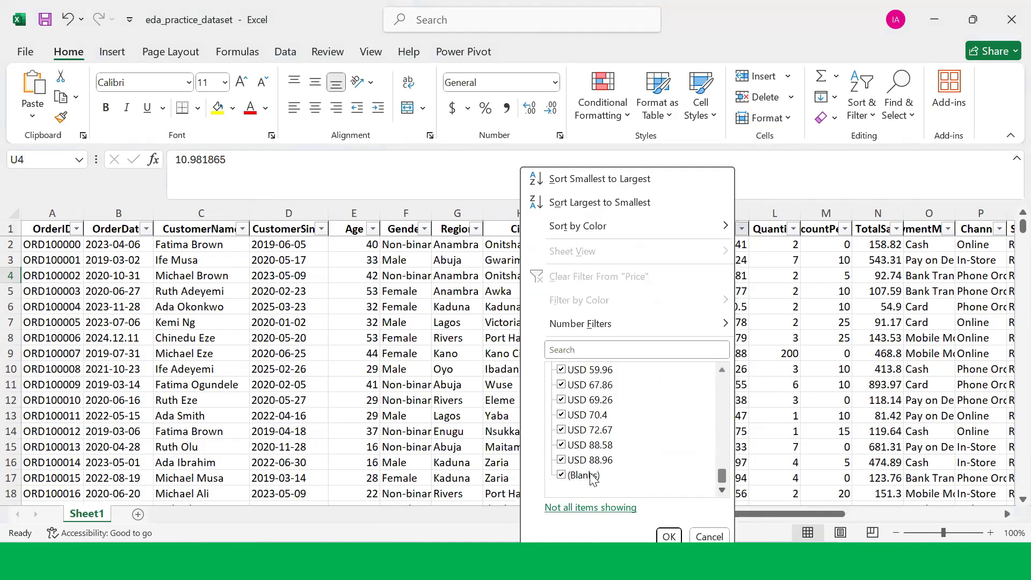
scroll(590, 473, up, 2)
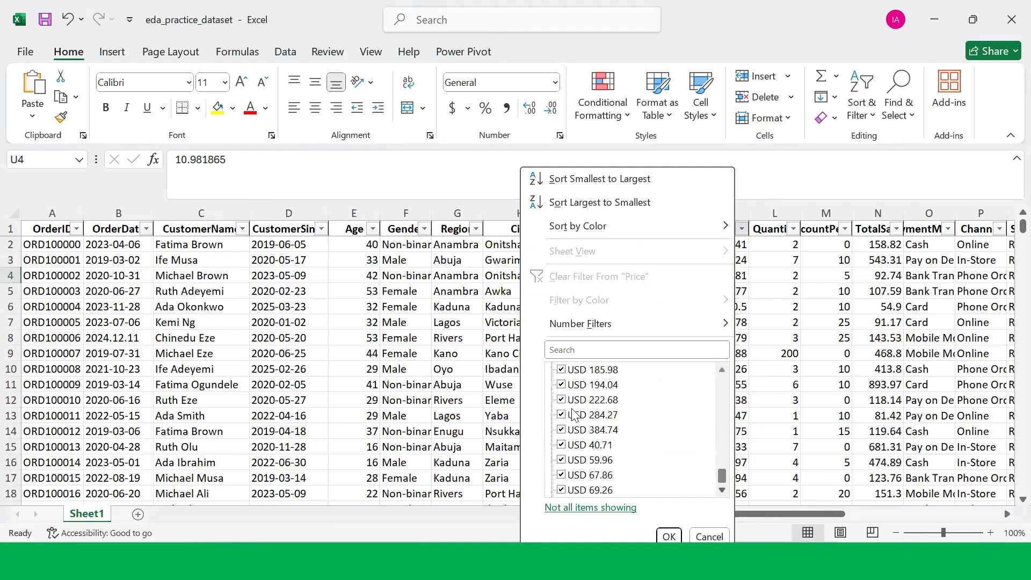
scroll(591, 462, up, 4)
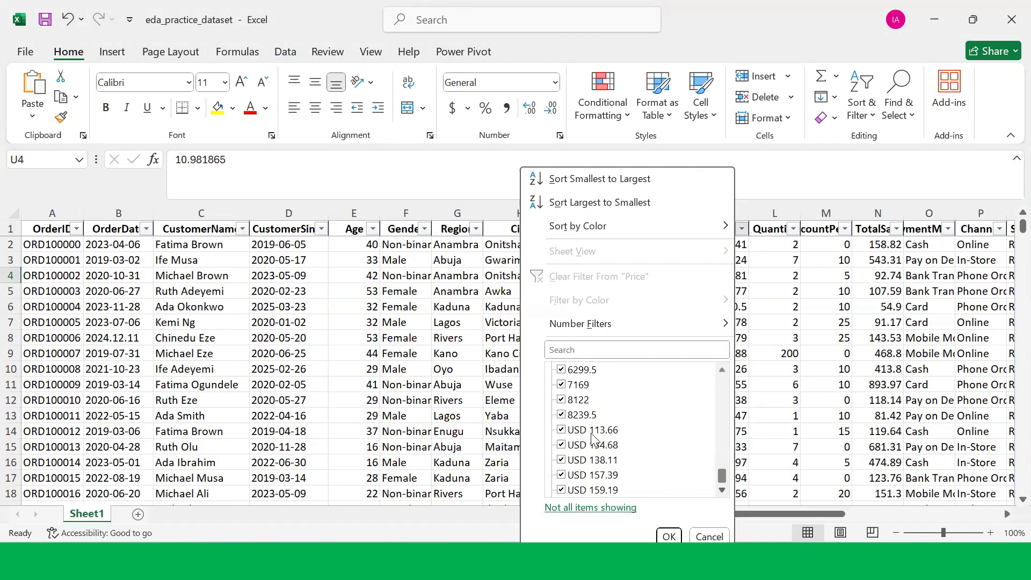
scroll(593, 438, up, 1)
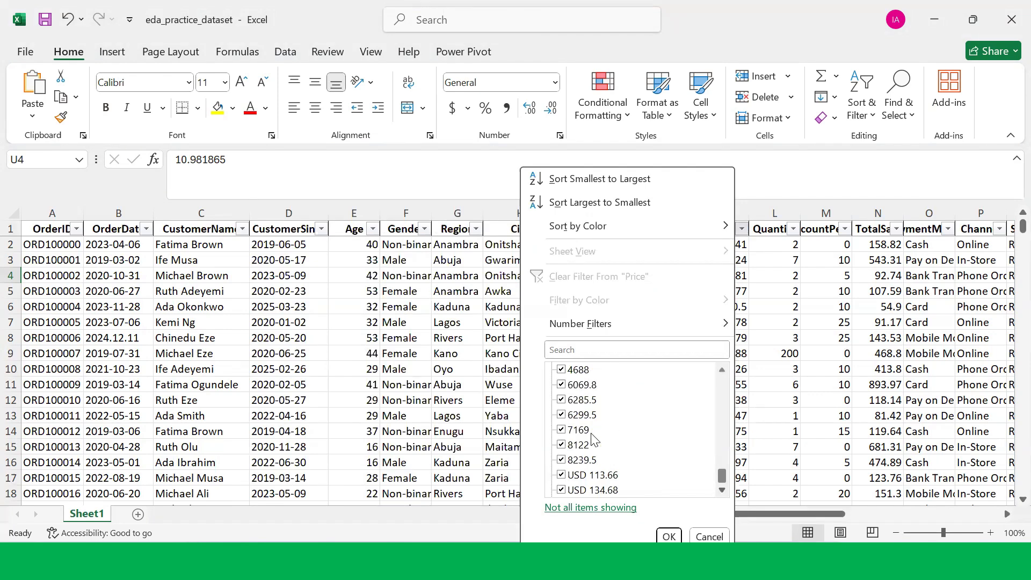
scroll(597, 436, up, 2)
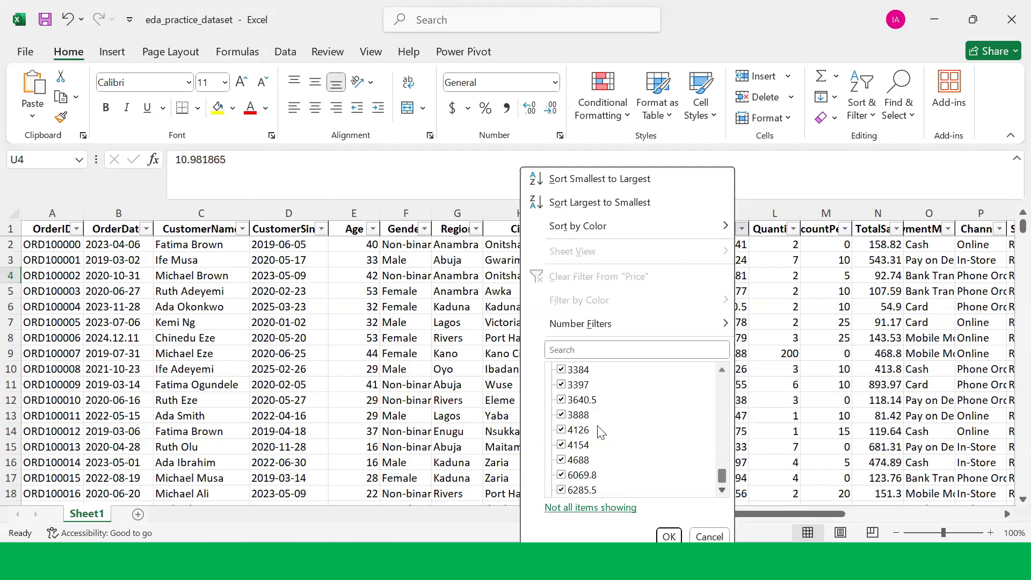
scroll(602, 432, up, 1)
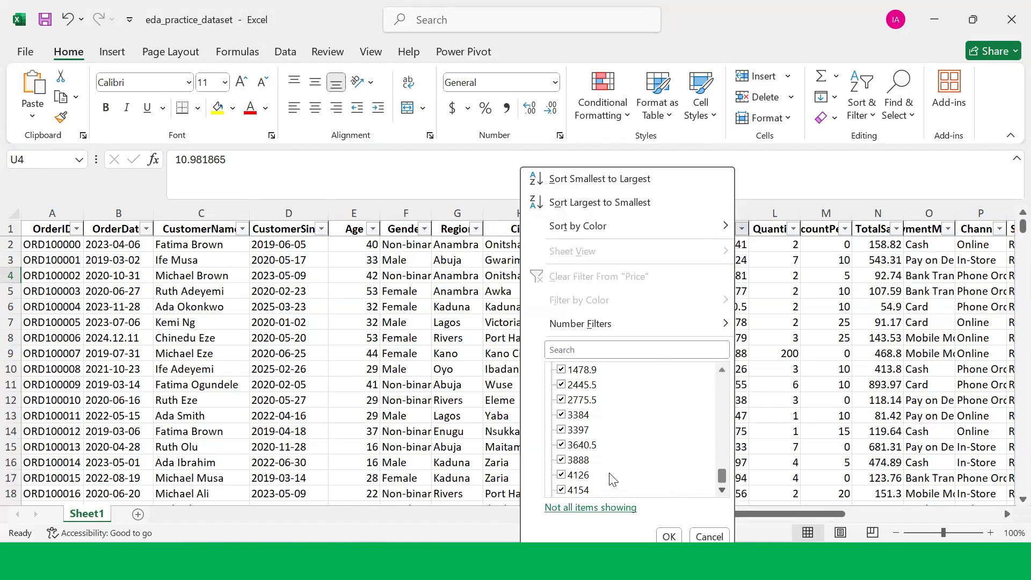
scroll(612, 480, up, 1)
scroll(614, 480, up, 5)
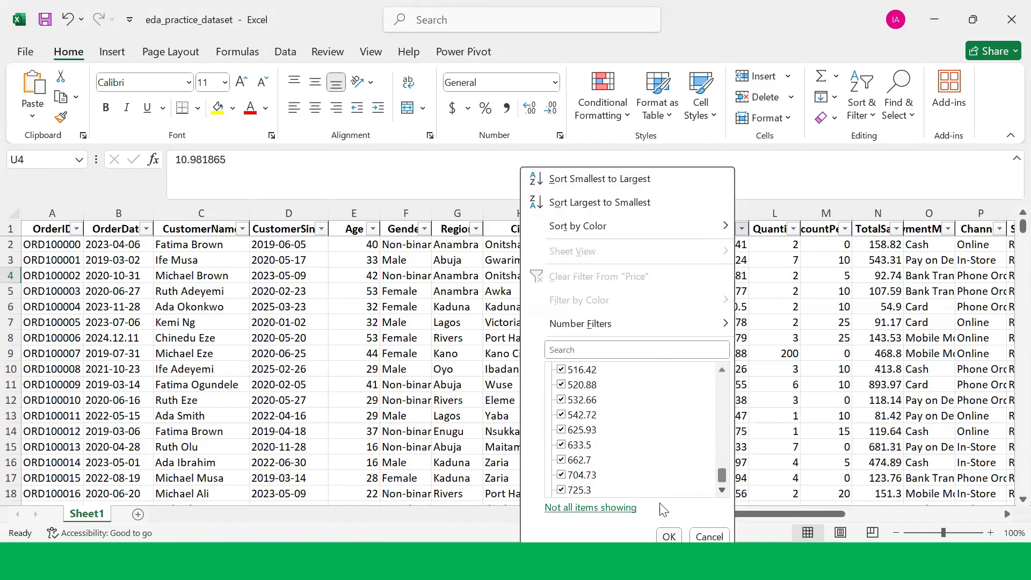
scroll(585, 454, down, 10)
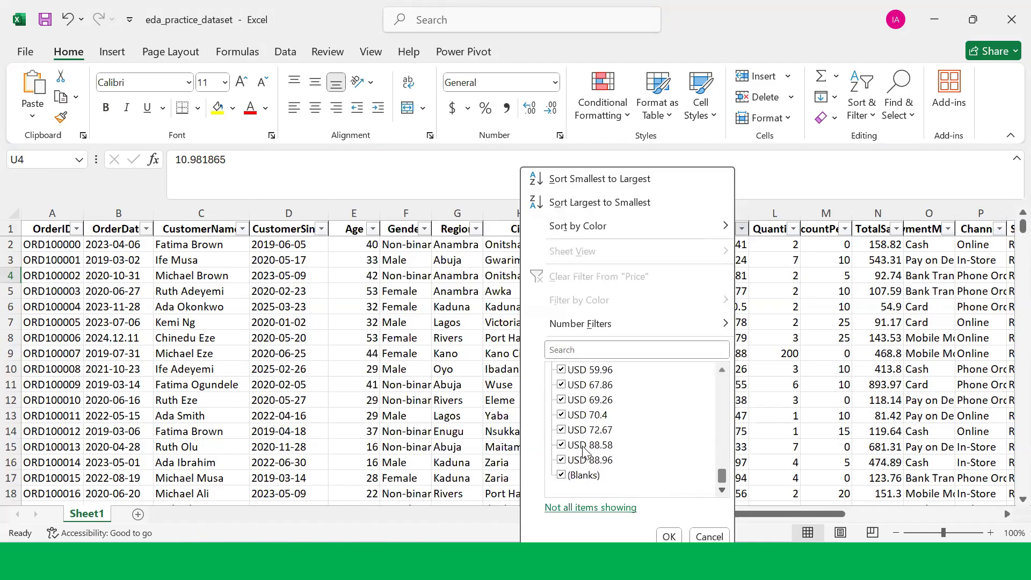
scroll(561, 472, up, 5)
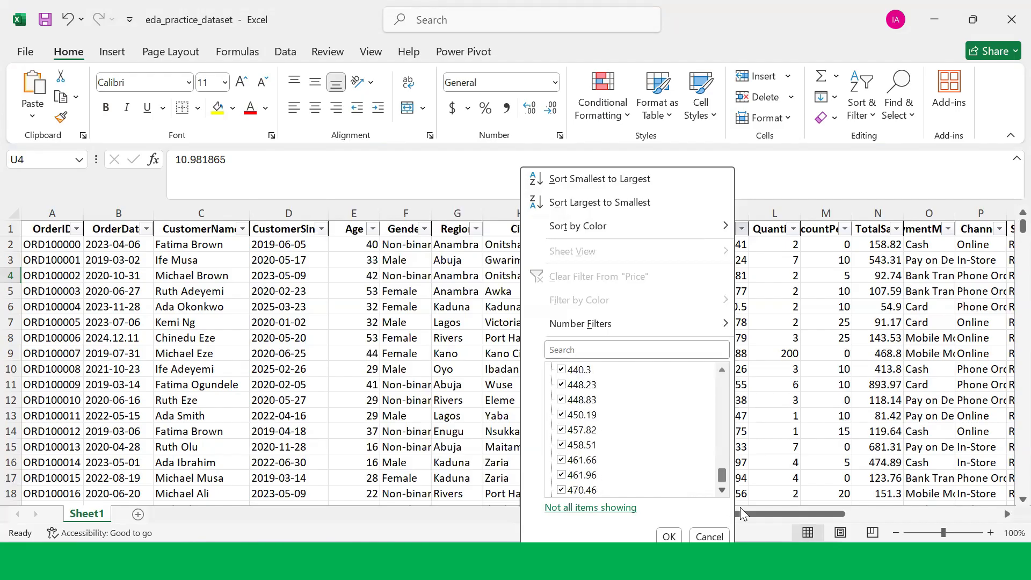
drag(722, 476, 718, 363)
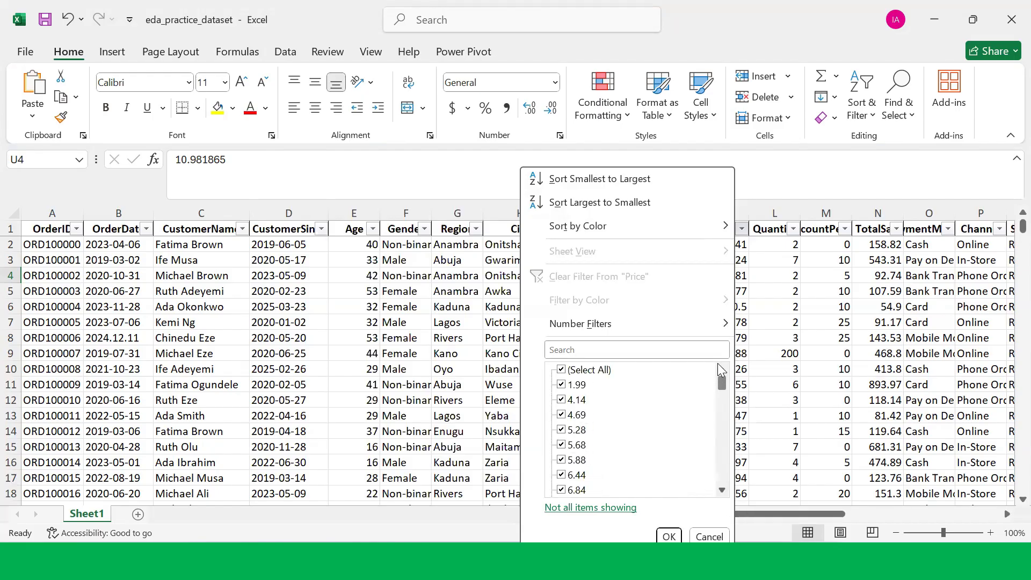
Step: Filter the Price column to show only the blank entries
click(571, 370)
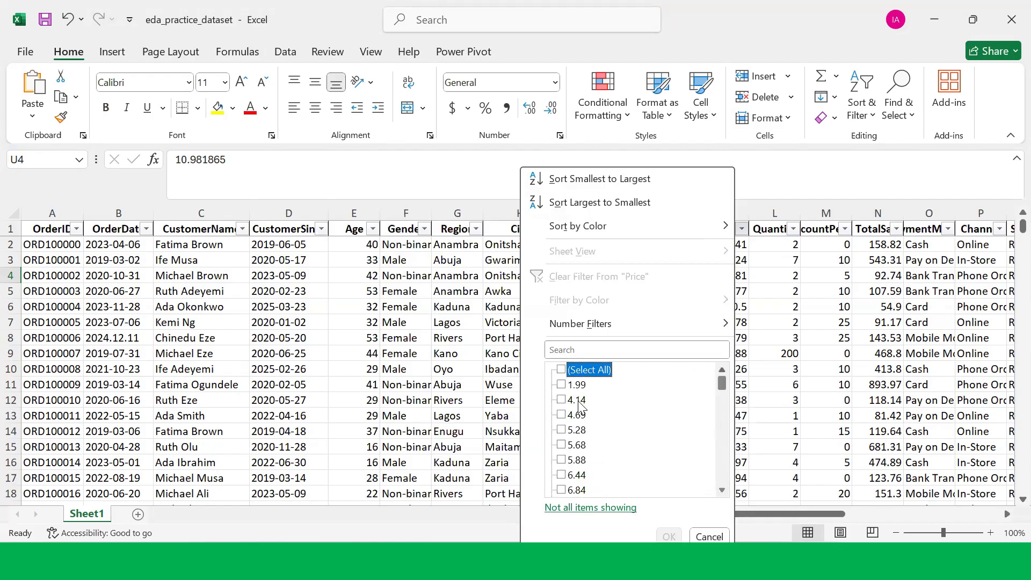
click(562, 370)
click(562, 371)
drag(720, 385, 723, 482)
click(561, 475)
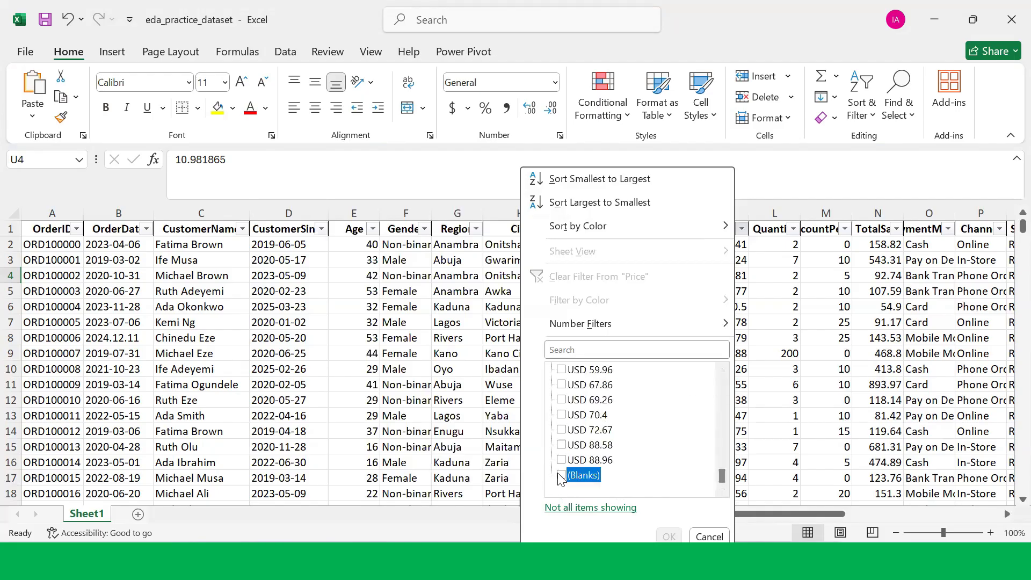
click(668, 537)
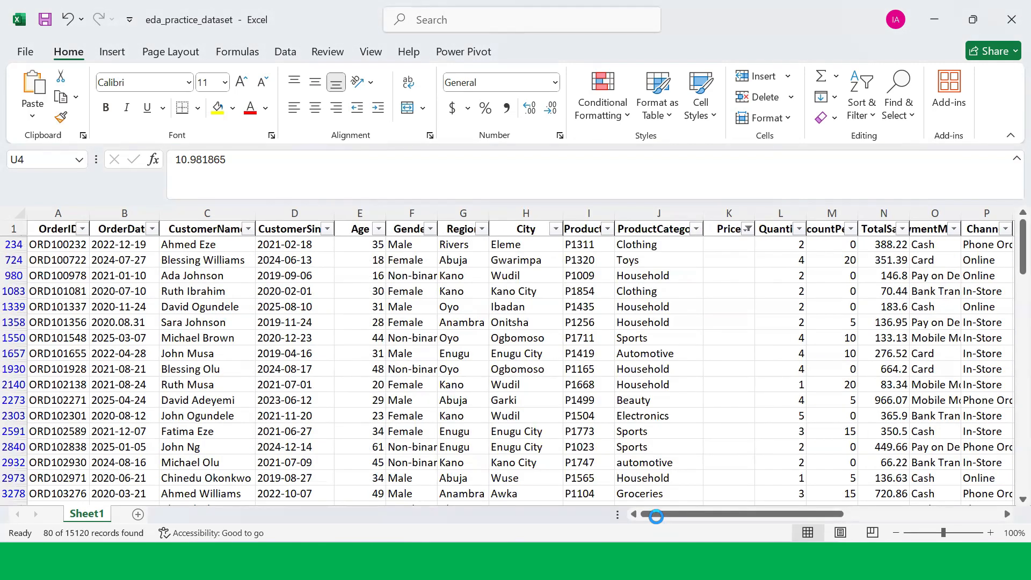
Step: Scroll through the rows with blank Price values, then clear the filter from Price
scroll(656, 421, down, 5)
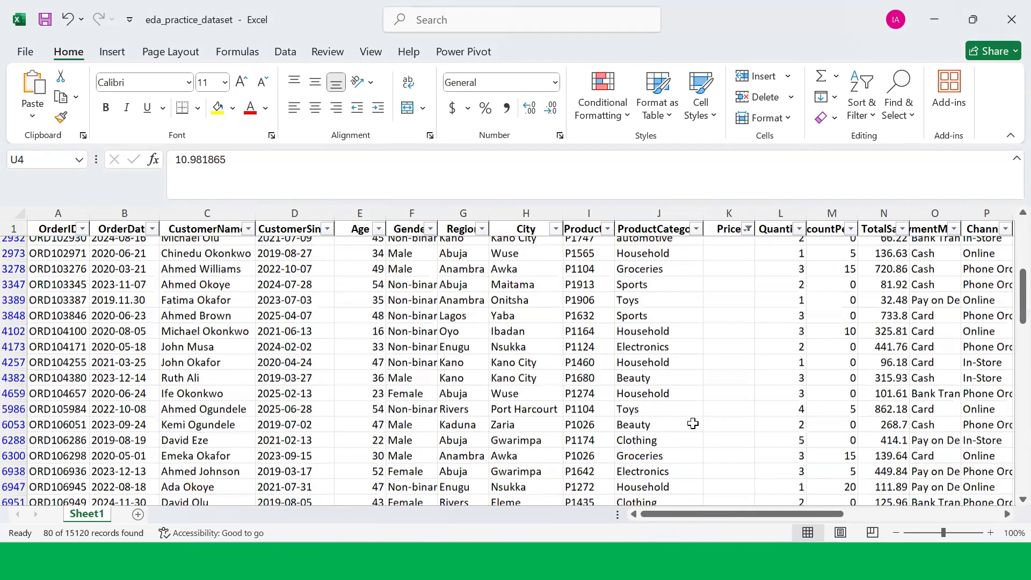
scroll(697, 427, down, 12)
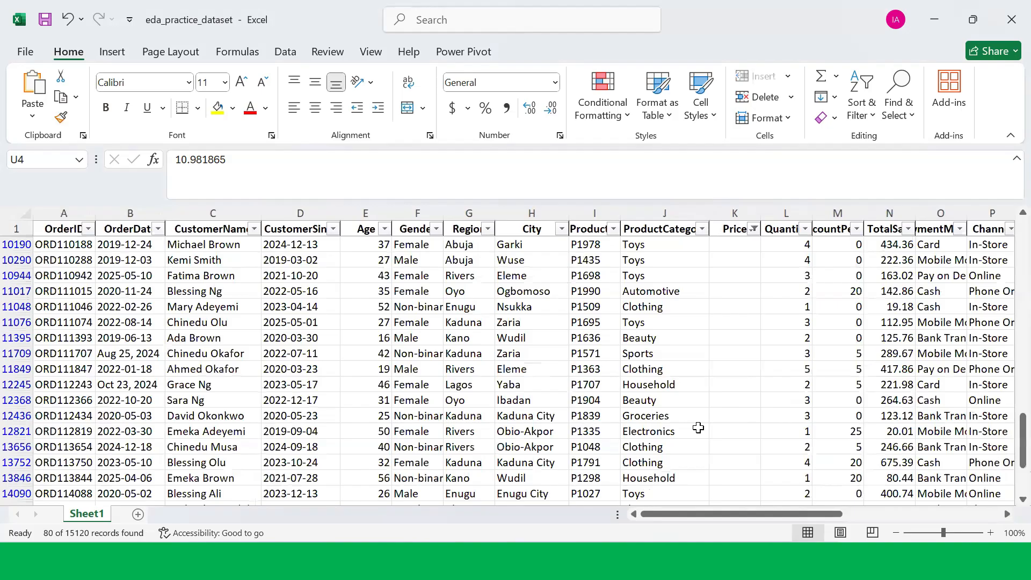
scroll(698, 428, down, 1)
scroll(700, 428, up, 18)
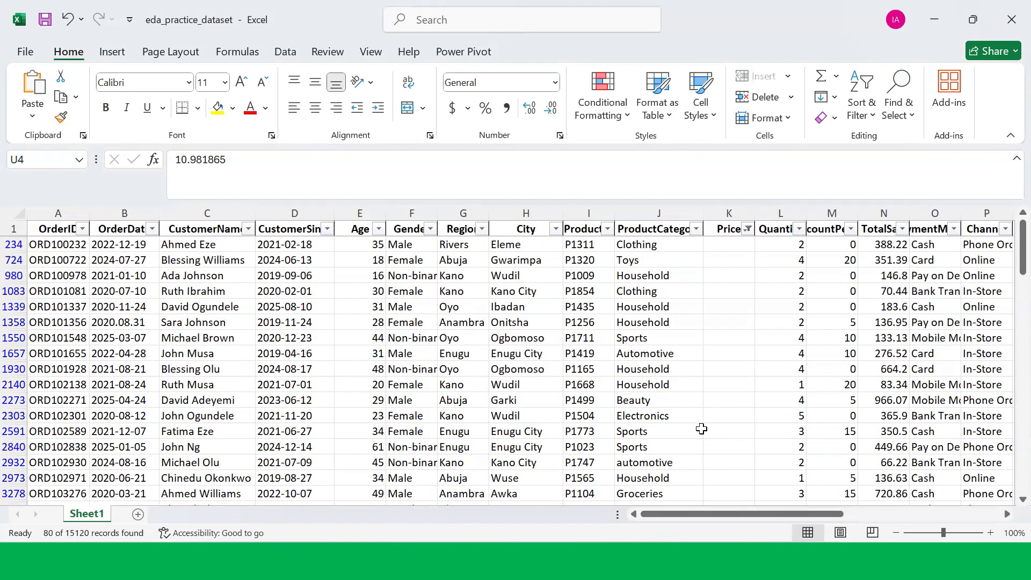
scroll(704, 429, down, 3)
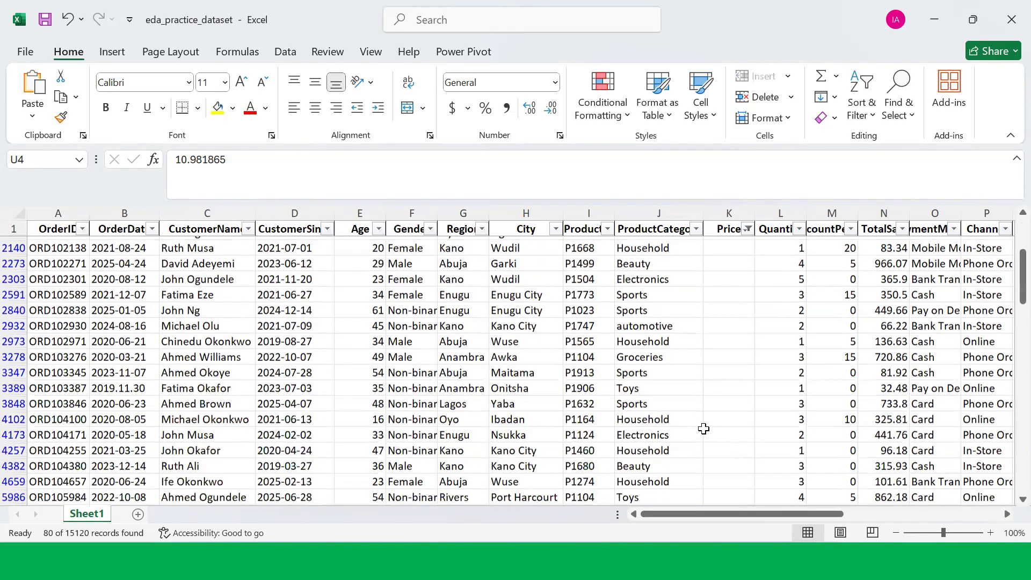
scroll(704, 428, up, 3)
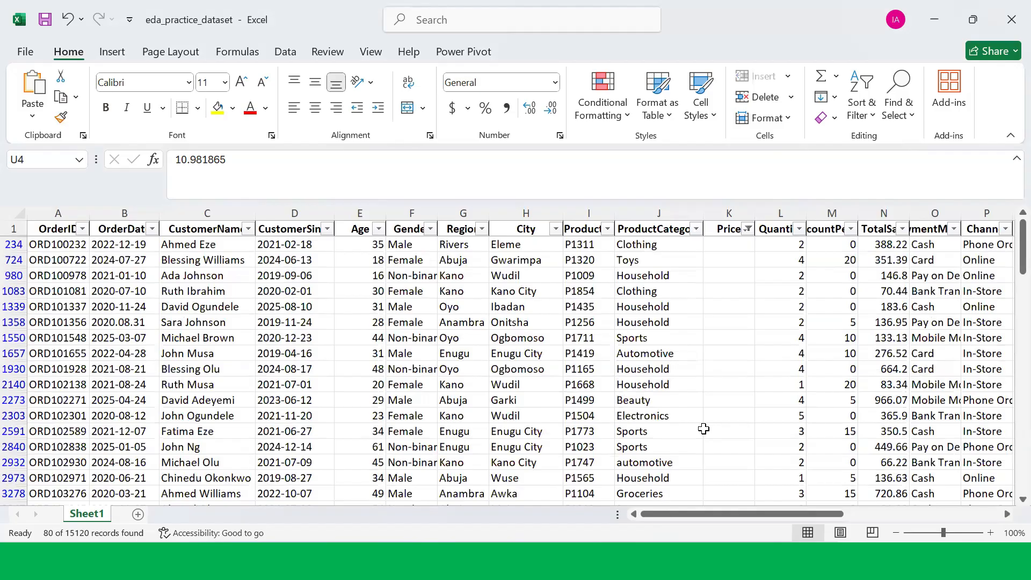
scroll(704, 429, down, 15)
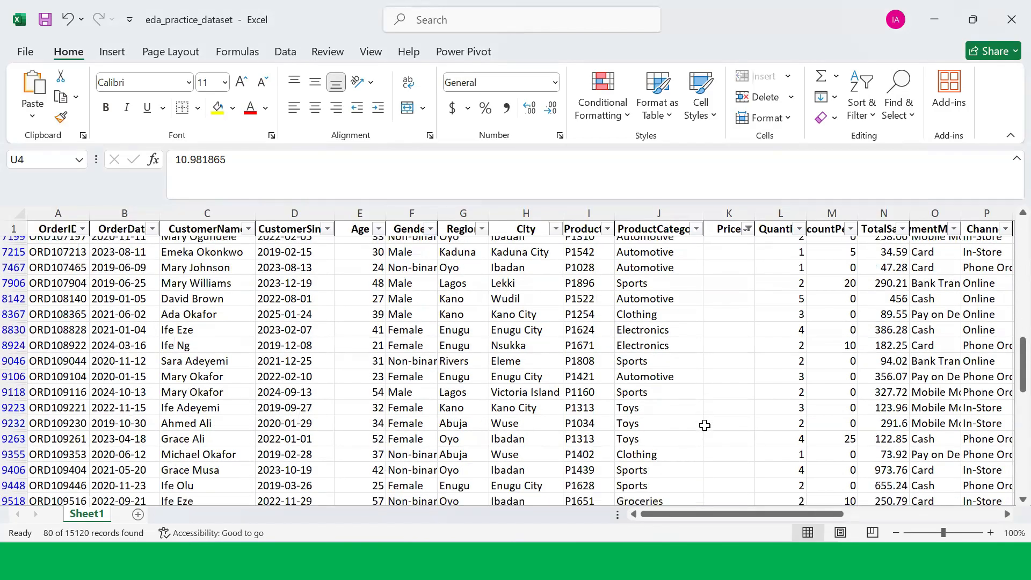
scroll(705, 425, down, 8)
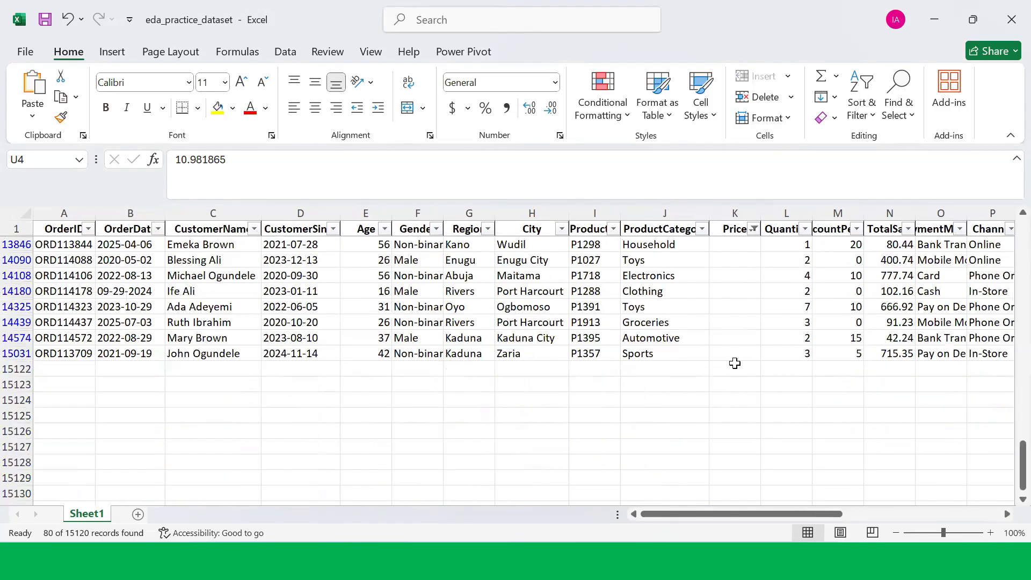
drag(736, 356, 731, 236)
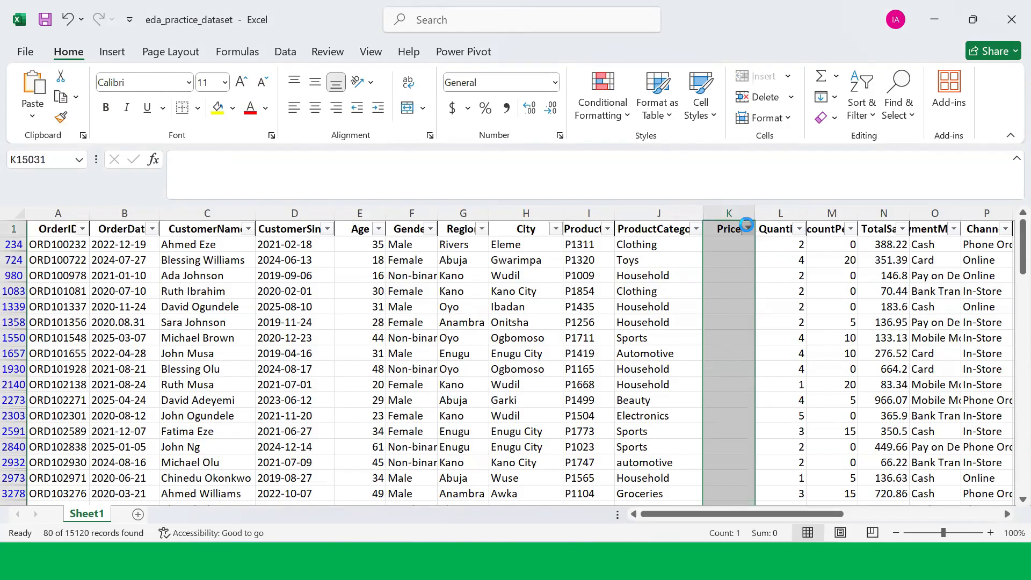
click(749, 228)
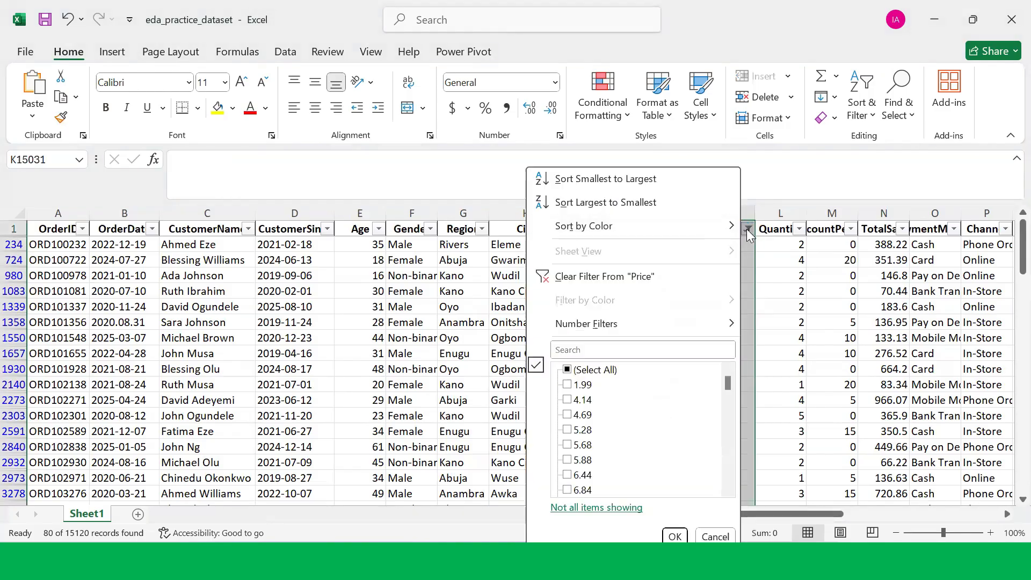
click(597, 277)
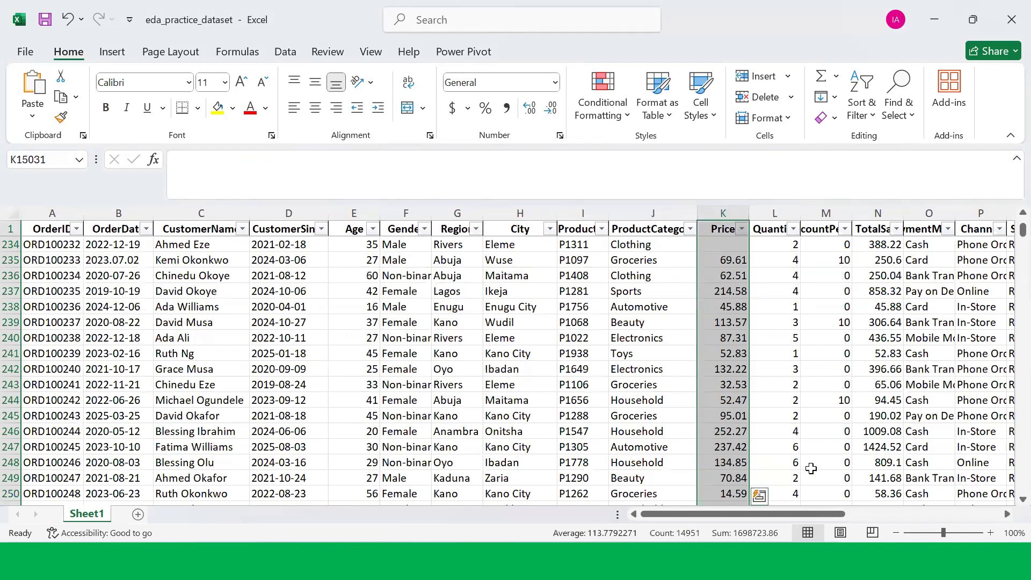
Step: Open the CouponCode filter list, review its coupon values, and close it
drag(790, 514, 939, 519)
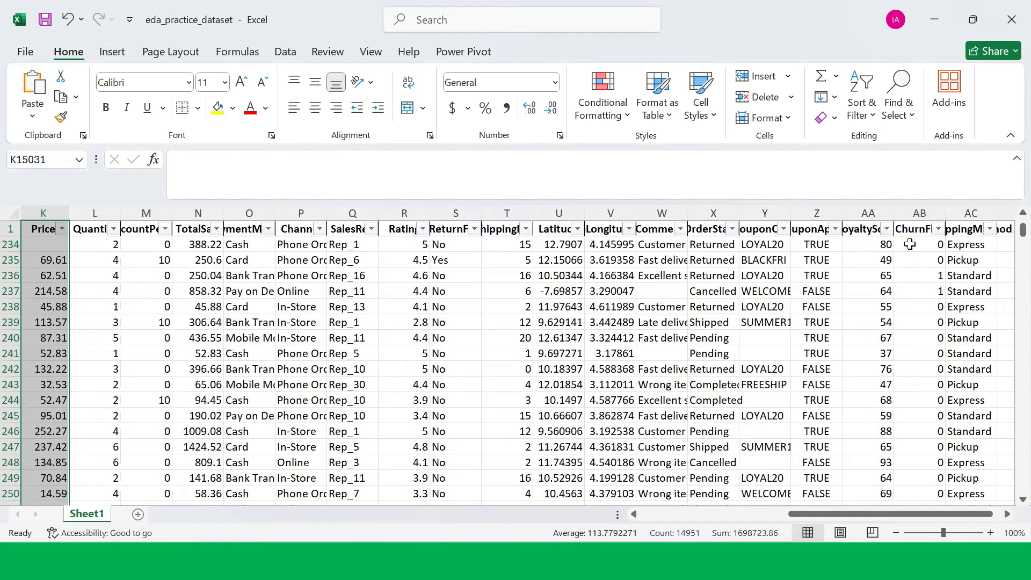
click(778, 235)
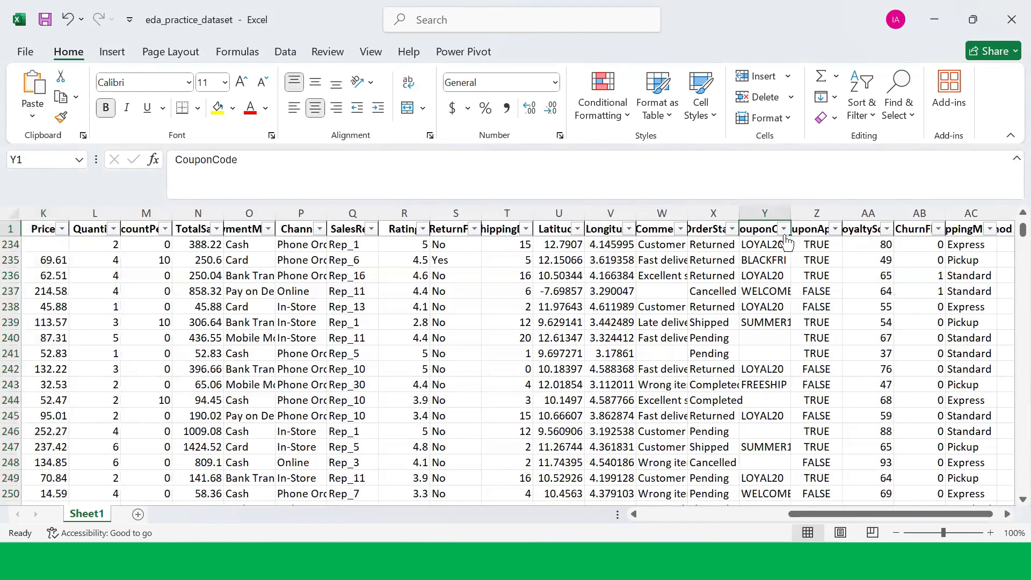
click(784, 229)
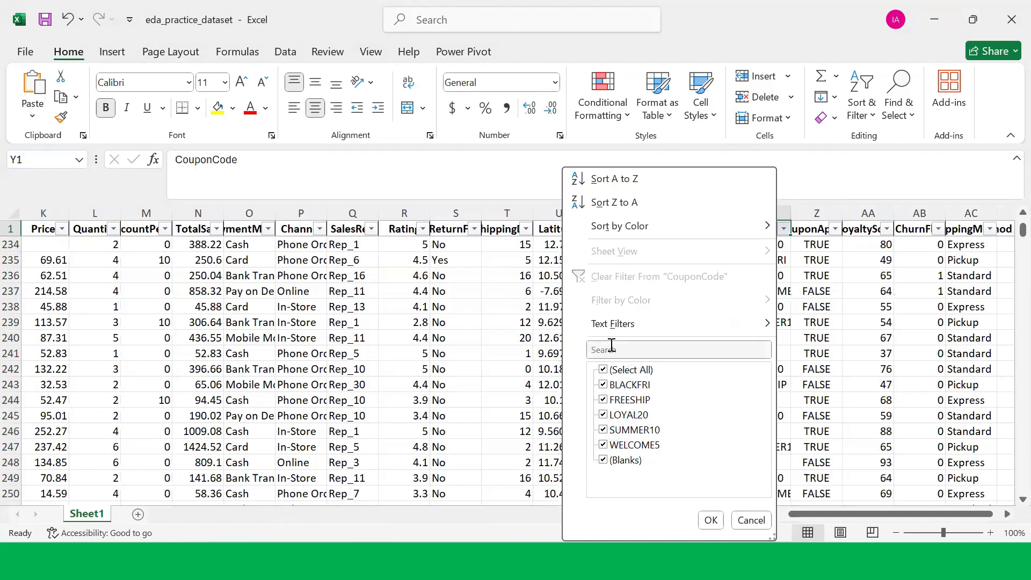
click(710, 516)
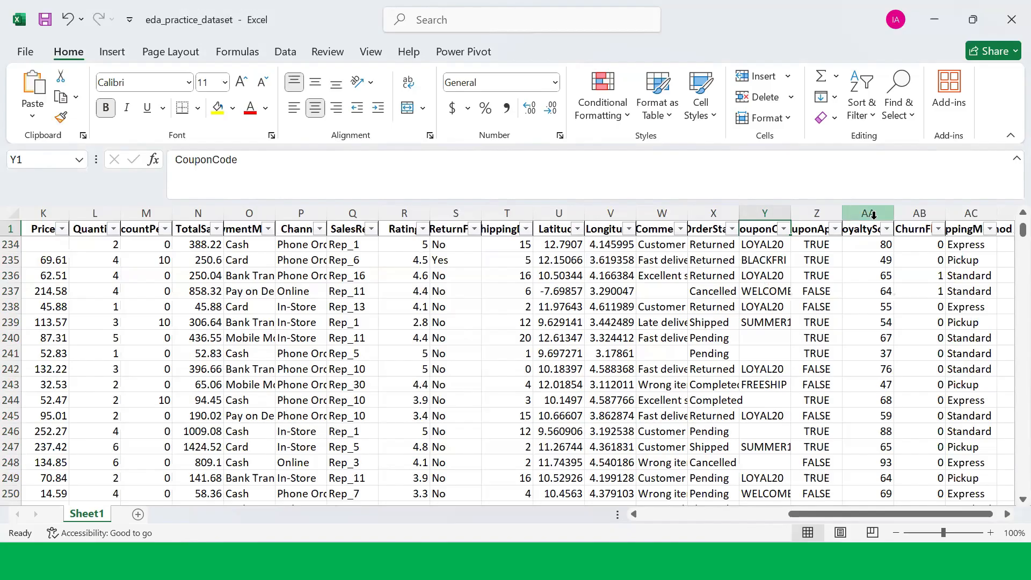
Step: Autofit the widths of the CouponCode and Comments columns
double_click(792, 215)
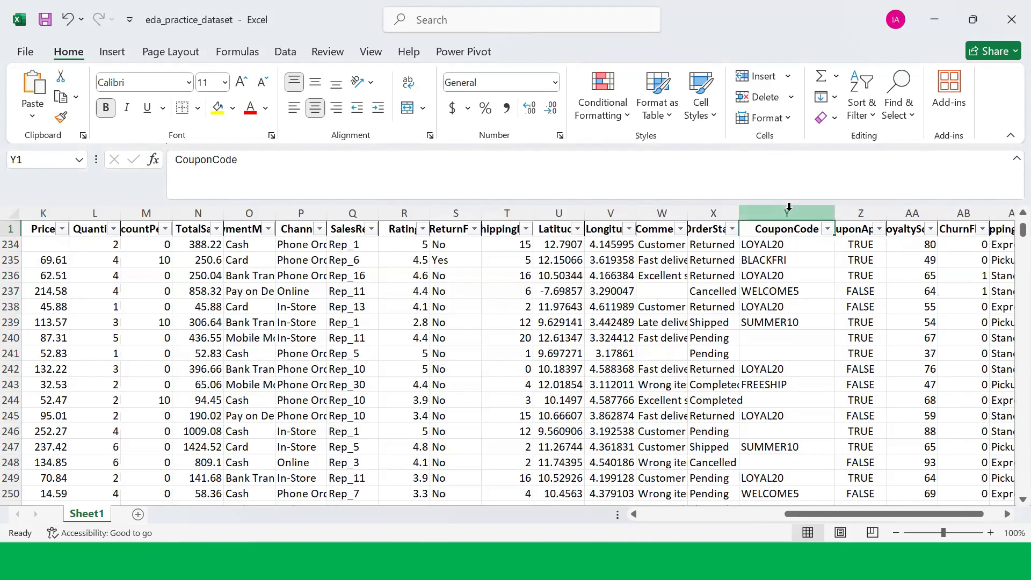
click(774, 352)
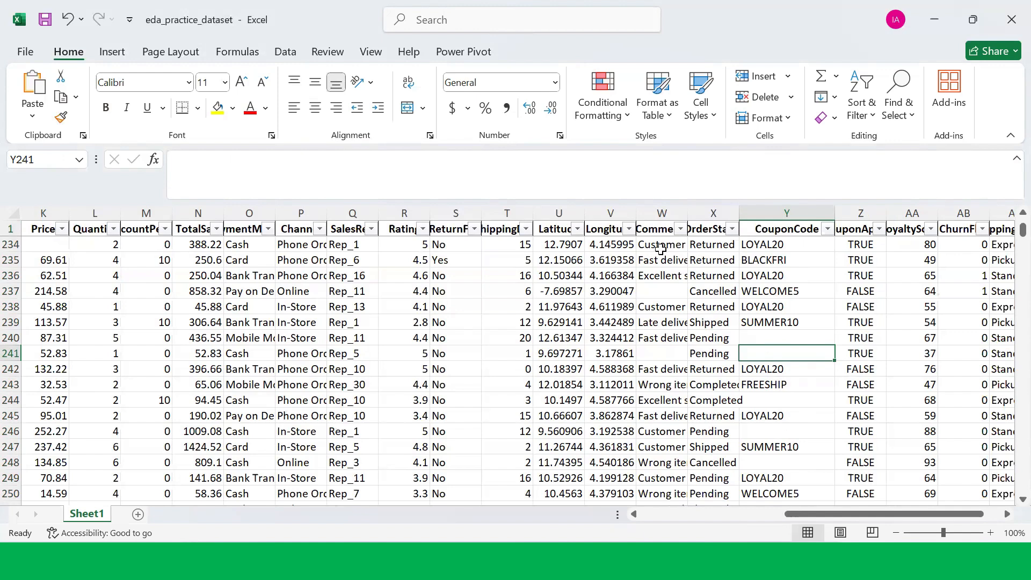
double_click(683, 212)
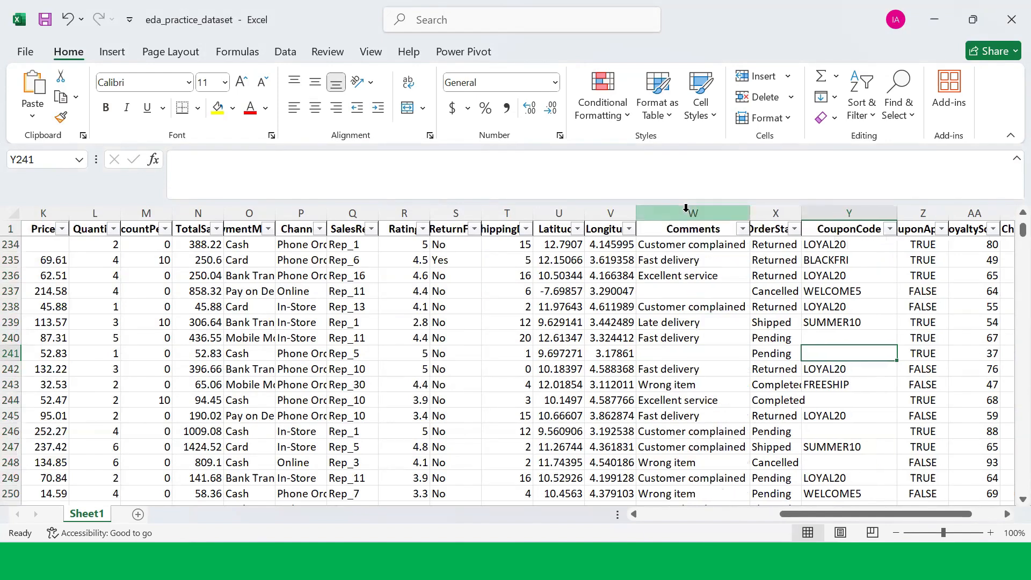
Step: Inspect the empty cells in the Comments column while scrolling down the rows
click(672, 291)
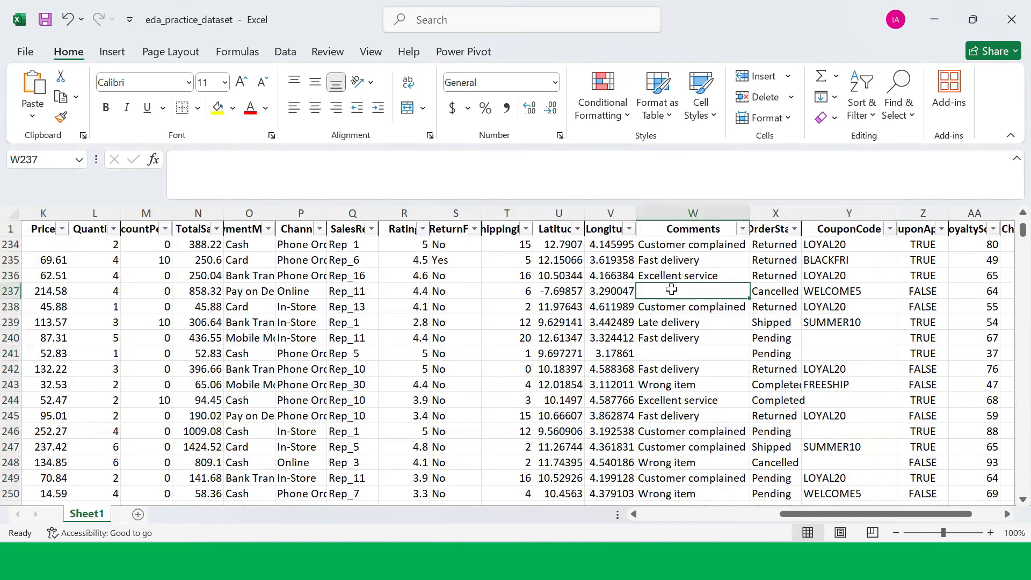
click(669, 354)
scroll(687, 422, down, 4)
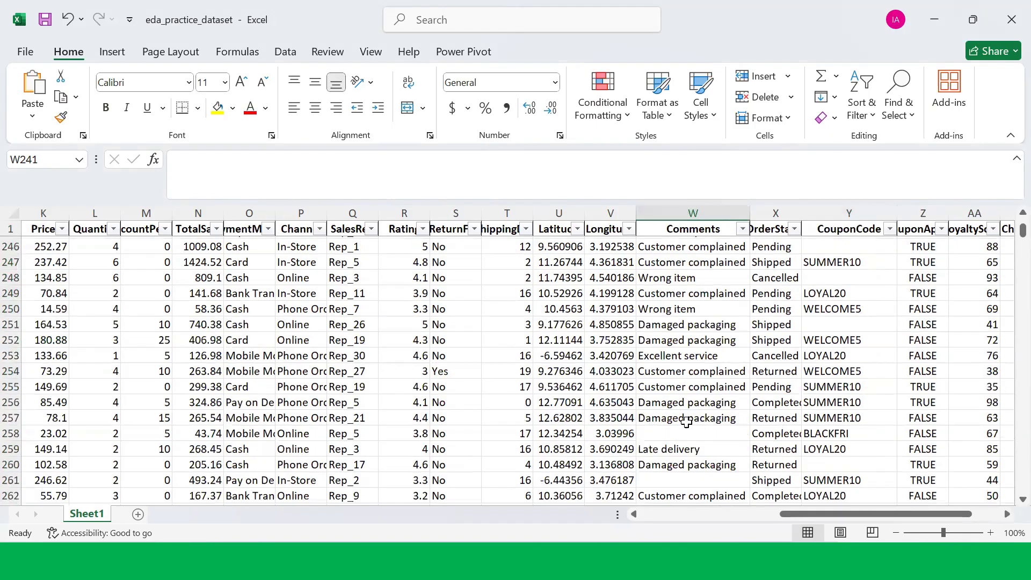
scroll(687, 422, down, 2)
click(688, 342)
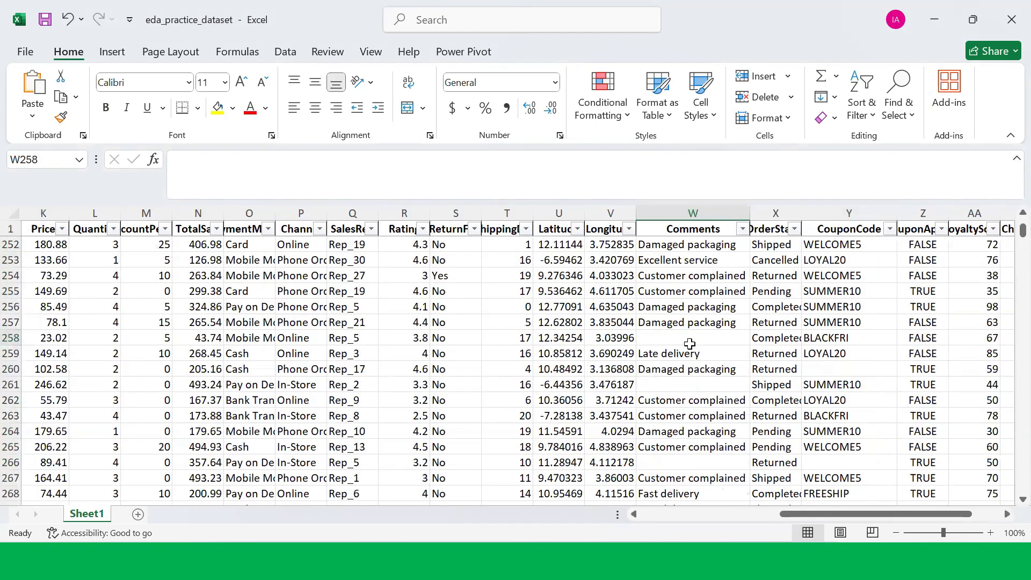
Step: Return to the first columns and select the OrderDate, CustomerSince, Price, Region and ProductCategory columns to inspect their values
click(676, 386)
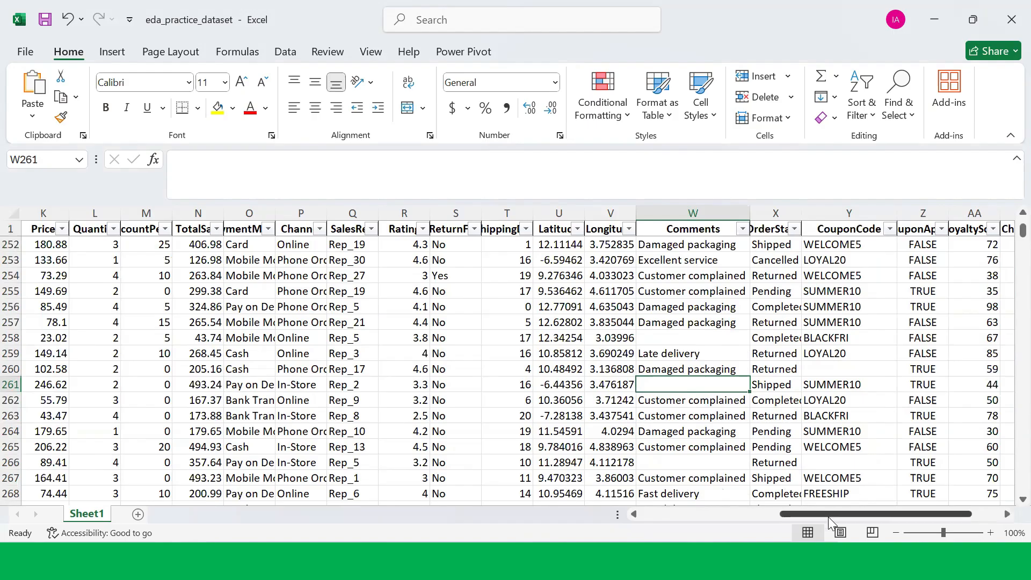
drag(825, 517, 665, 530)
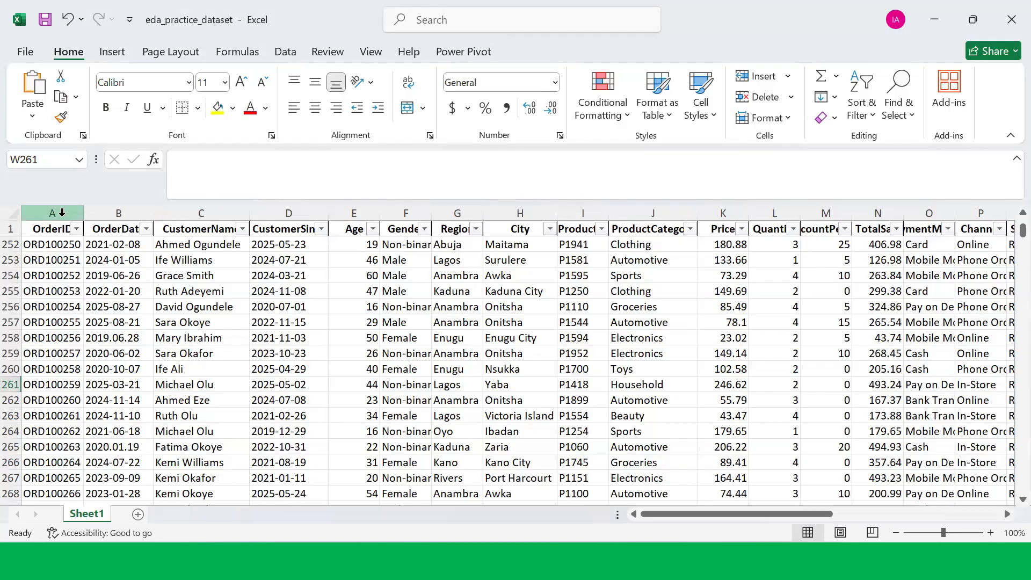
click(114, 215)
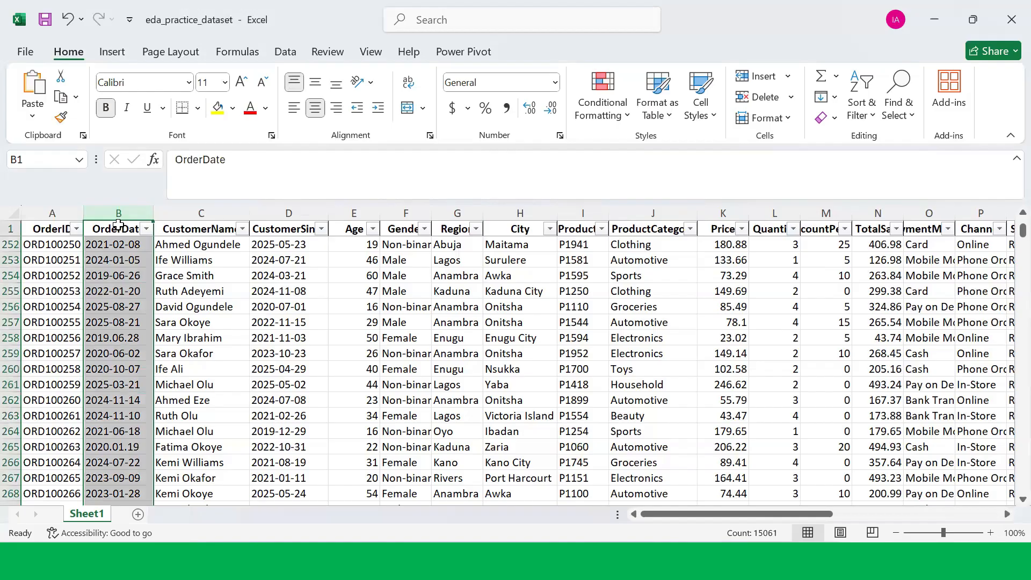
click(274, 214)
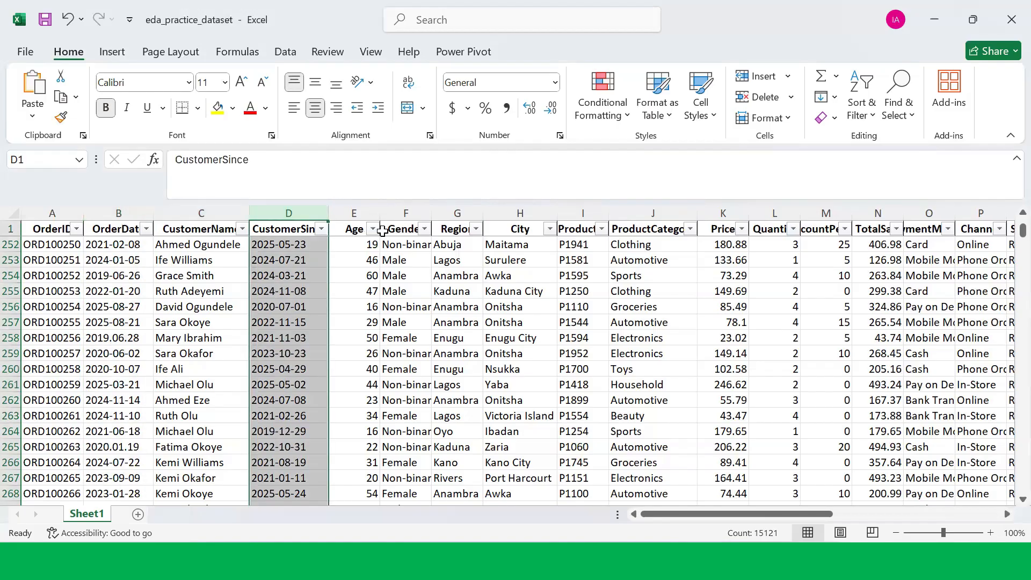
click(724, 214)
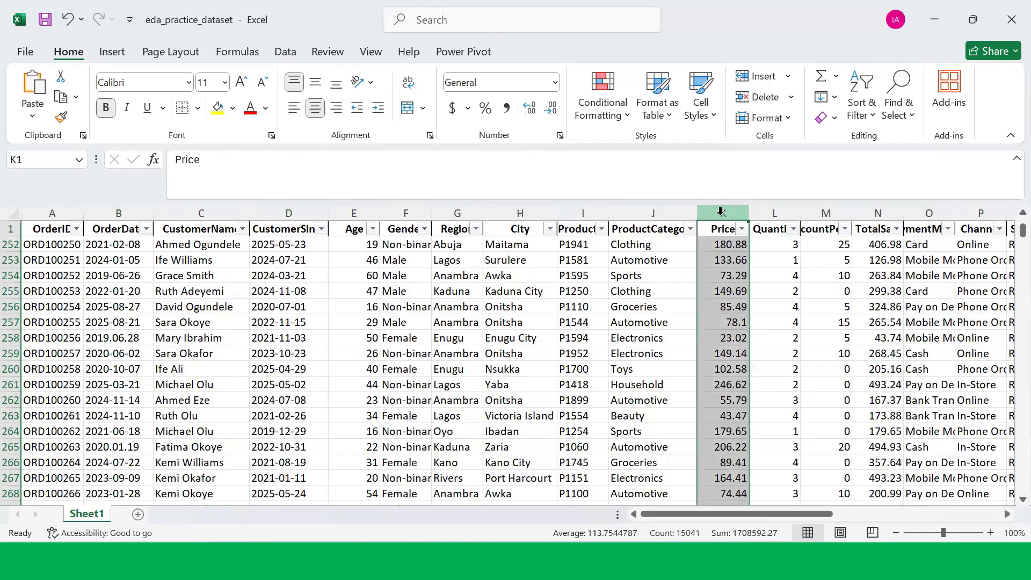
click(465, 212)
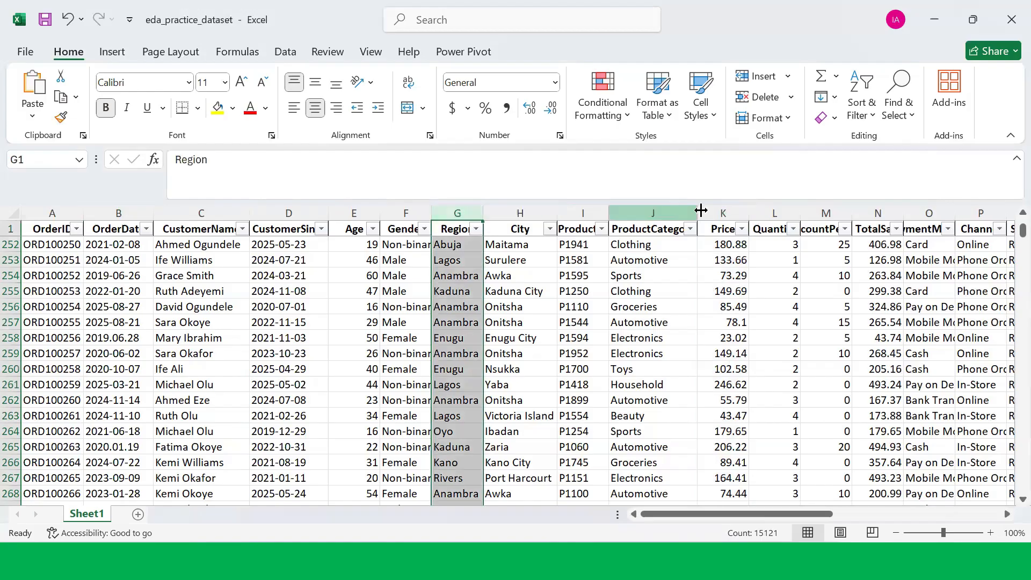
click(662, 211)
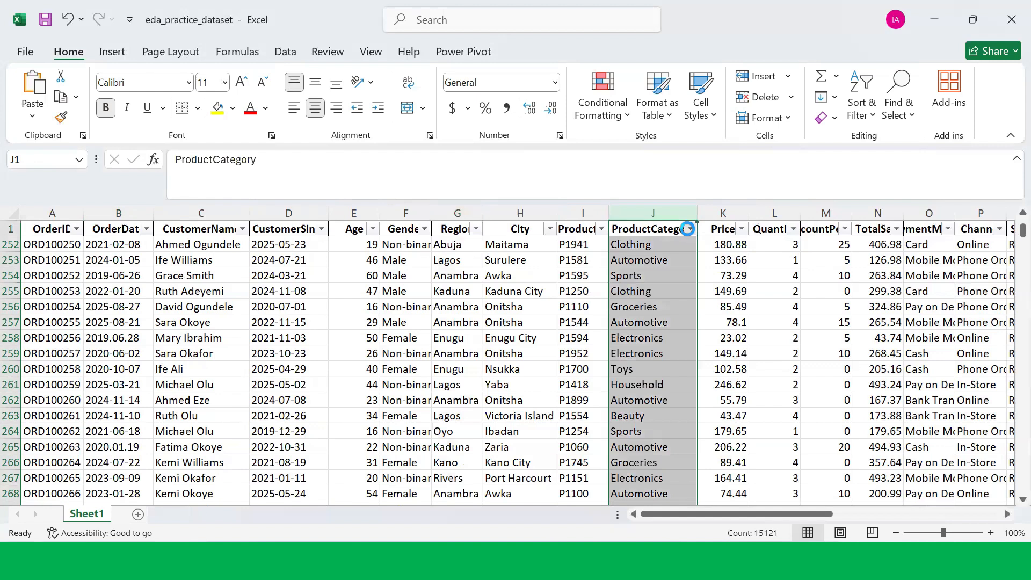
Step: Filter the ProductCategory column to show only the misspelled T0ys category
click(690, 230)
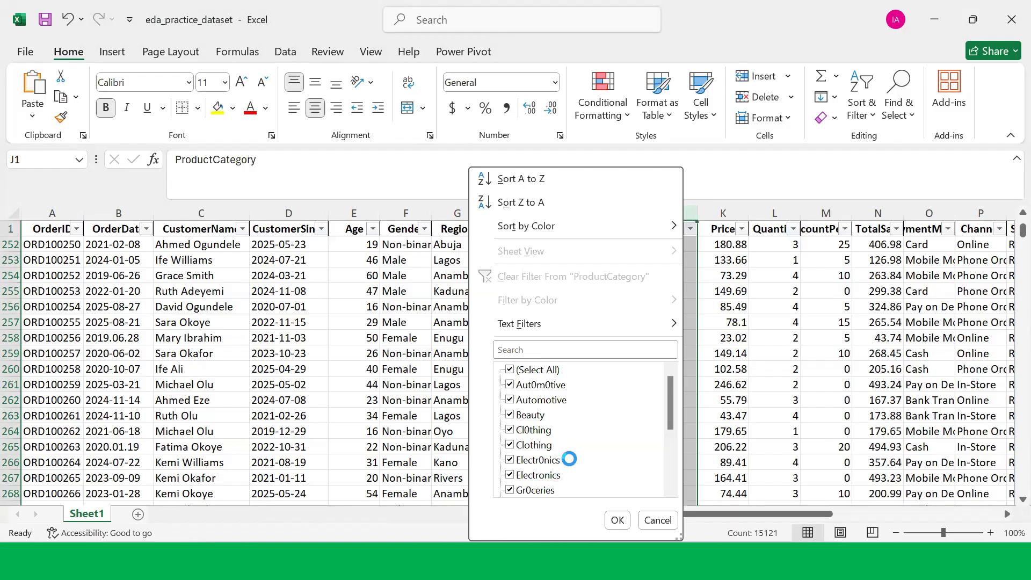
scroll(570, 459, down, 2)
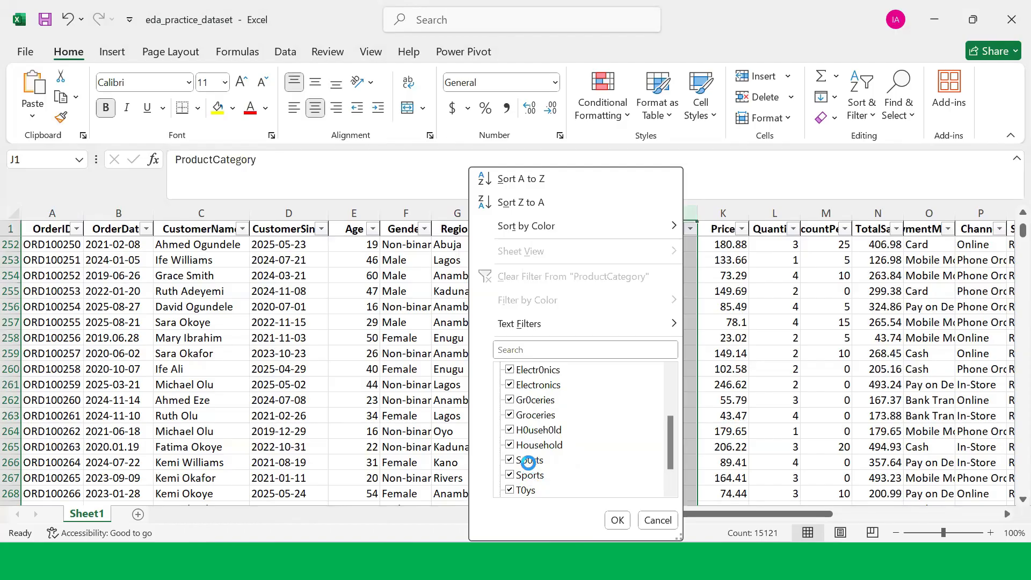
scroll(527, 466, down, 1)
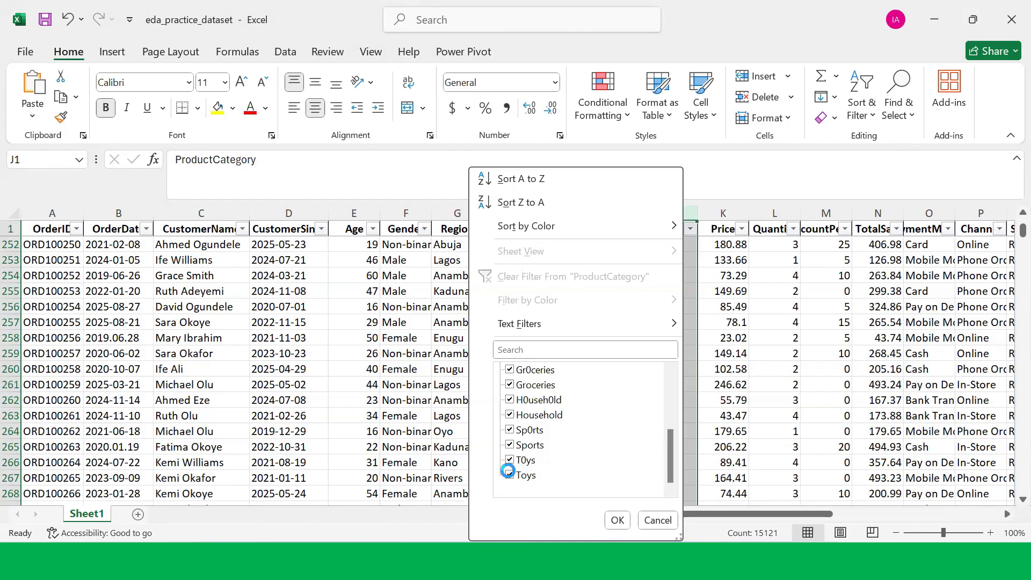
scroll(515, 475, up, 3)
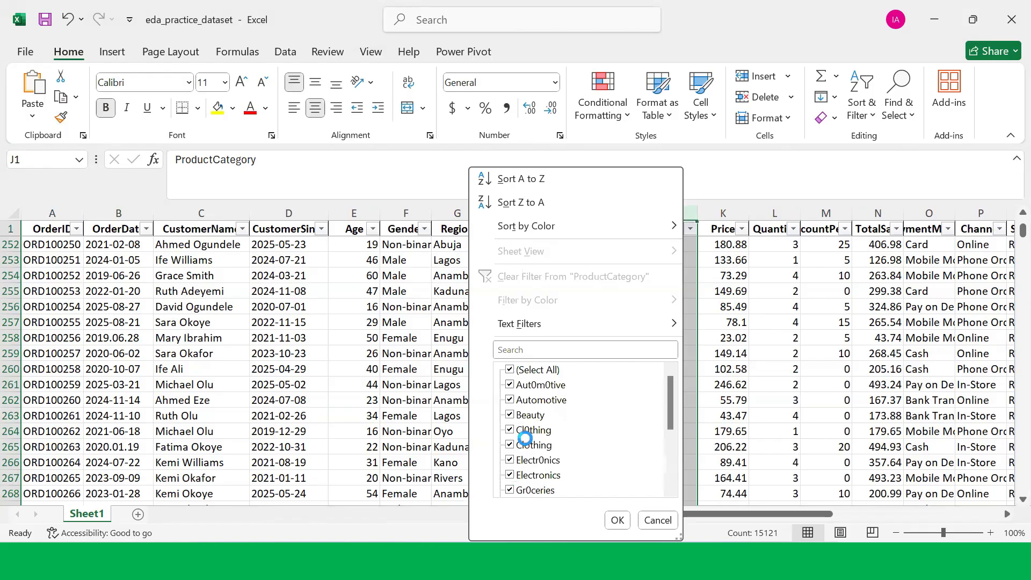
click(509, 369)
scroll(518, 397, down, 3)
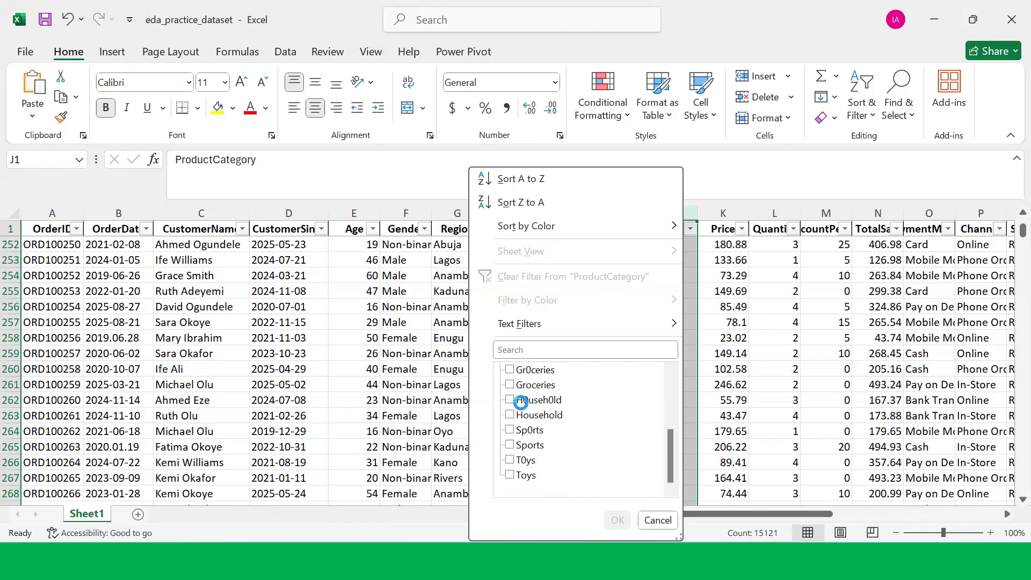
click(520, 459)
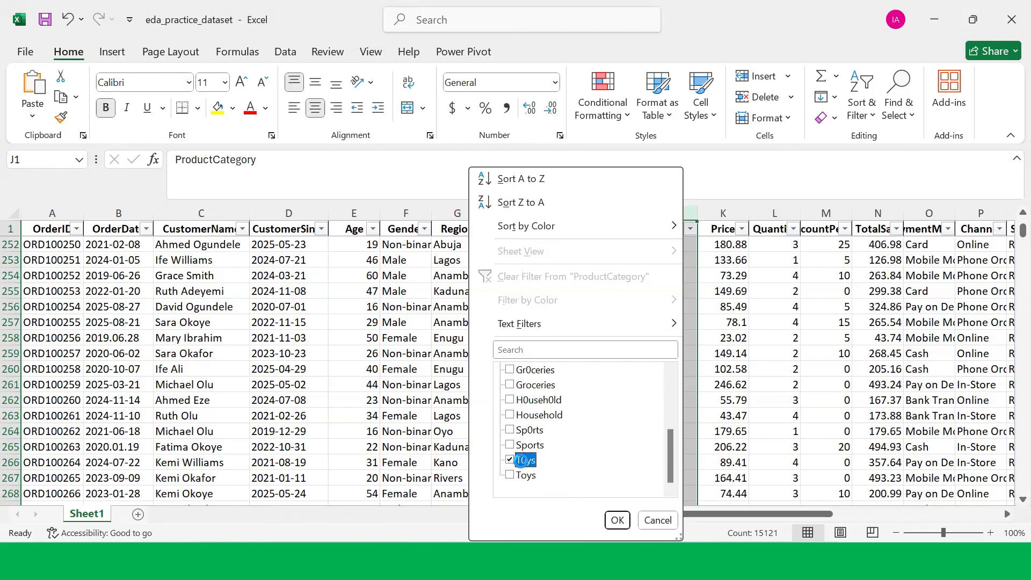
click(606, 520)
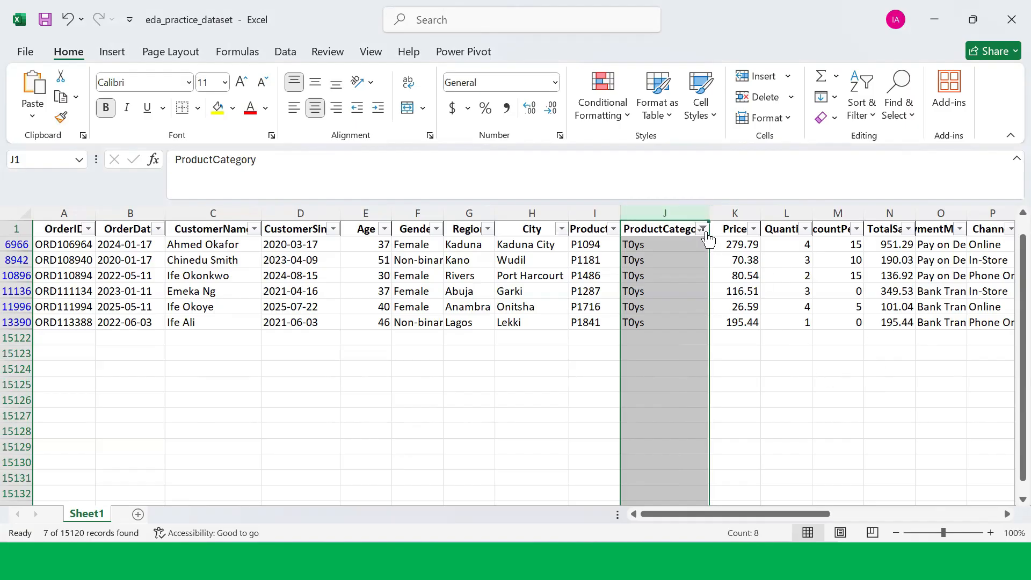
Step: Reselect all ProductCategory values to remove the T0ys filter
click(703, 229)
click(521, 371)
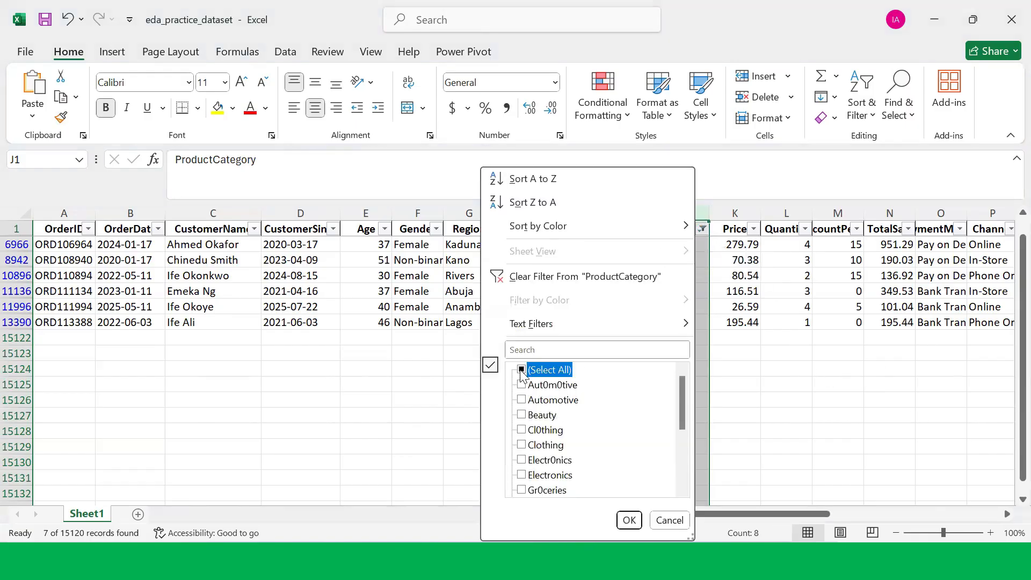
click(521, 370)
scroll(554, 433, down, 3)
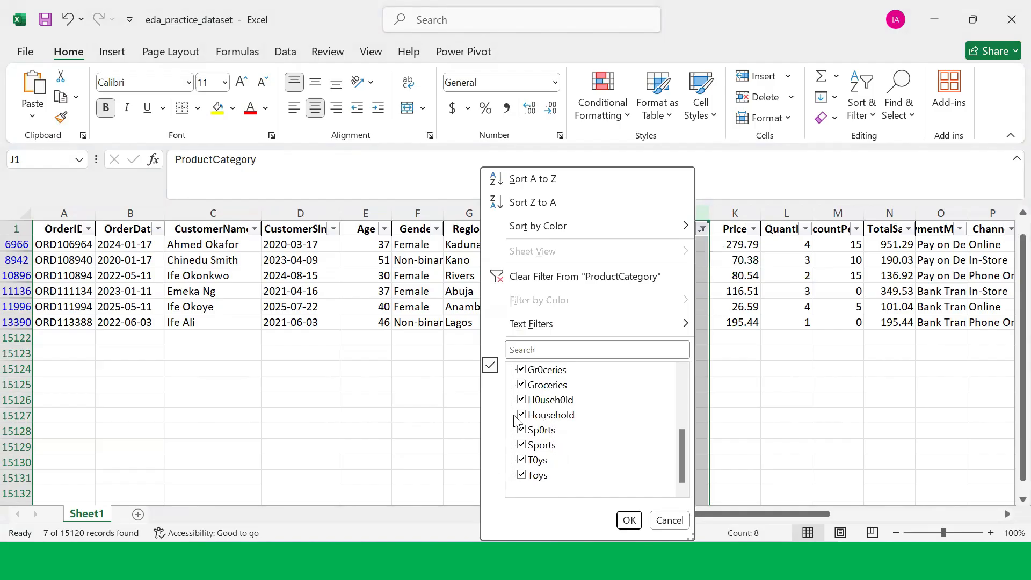
scroll(548, 403, up, 1)
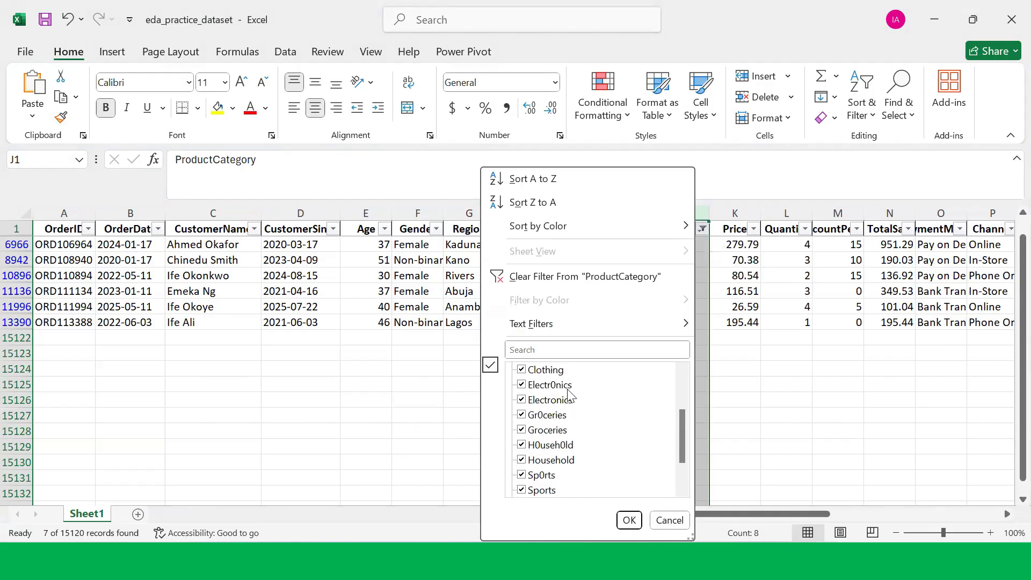
scroll(542, 391, up, 1)
scroll(541, 392, up, 1)
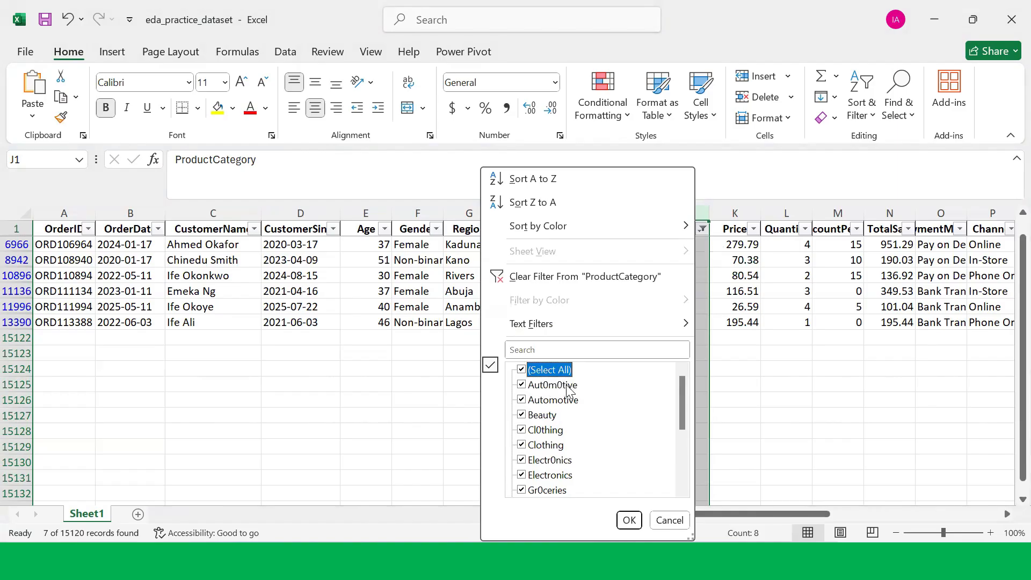
click(633, 520)
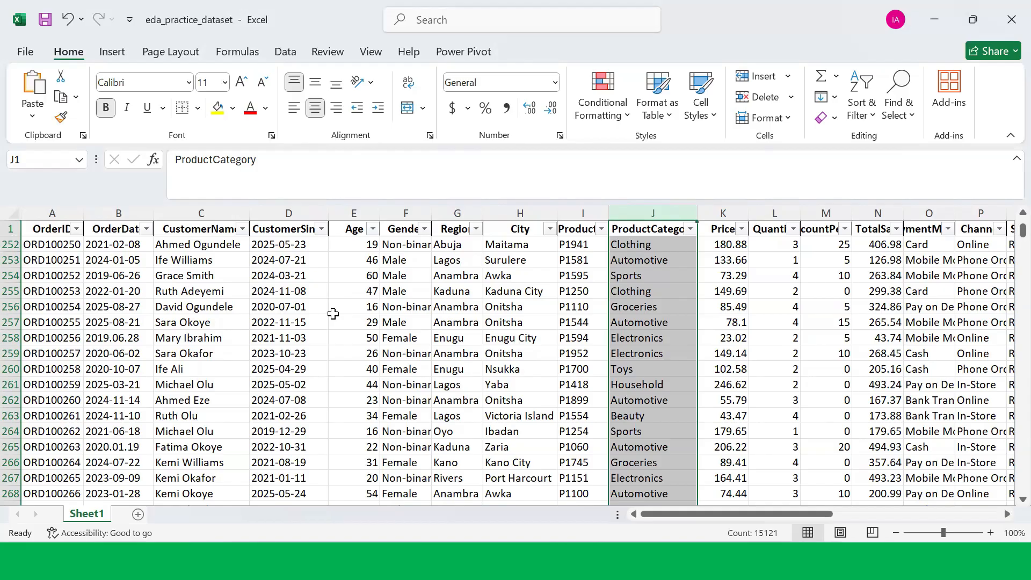
Step: Load the data range $A$1:$AC$15121, with headers, into Power Query as a table
click(199, 338)
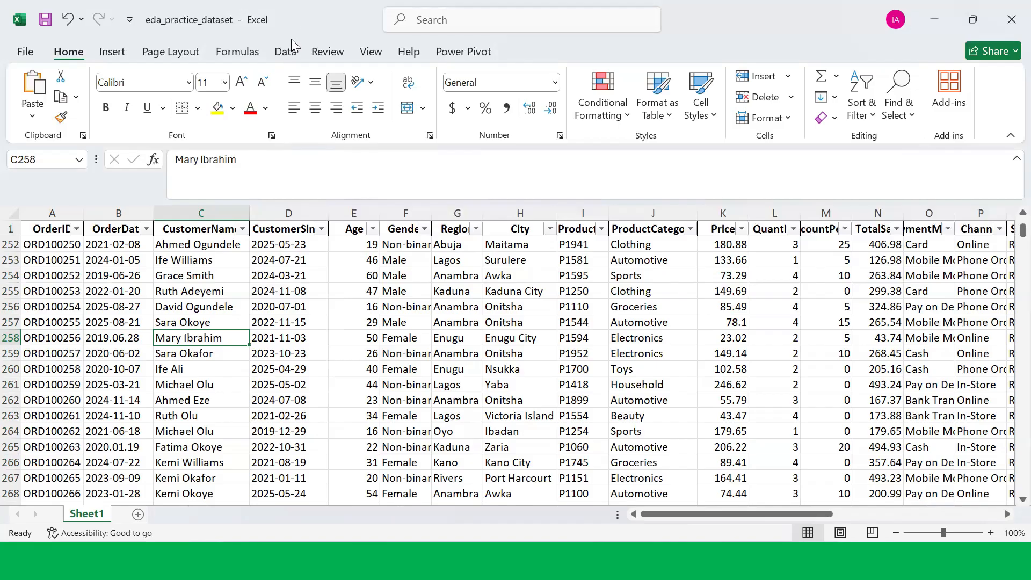
click(287, 52)
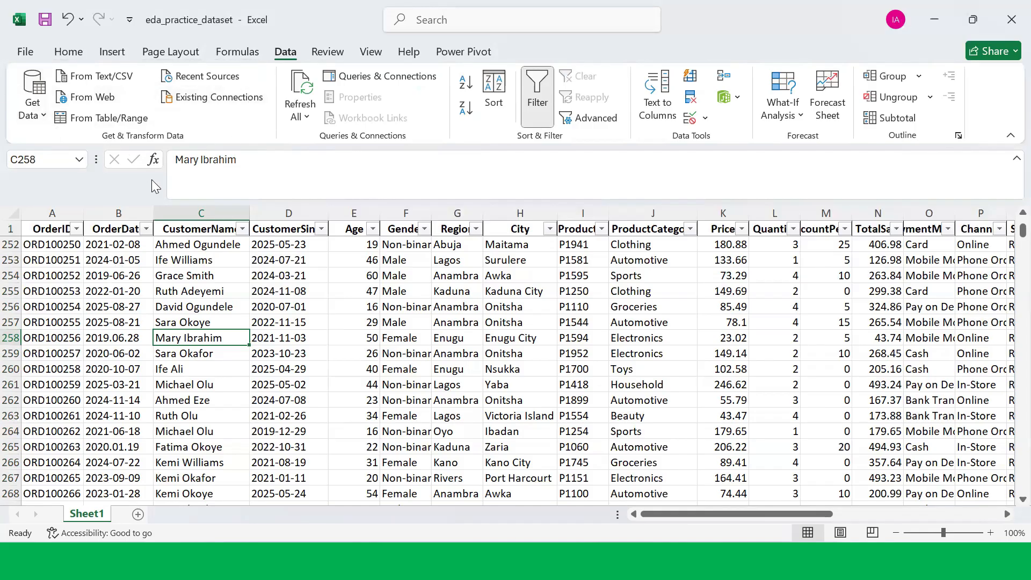
click(101, 119)
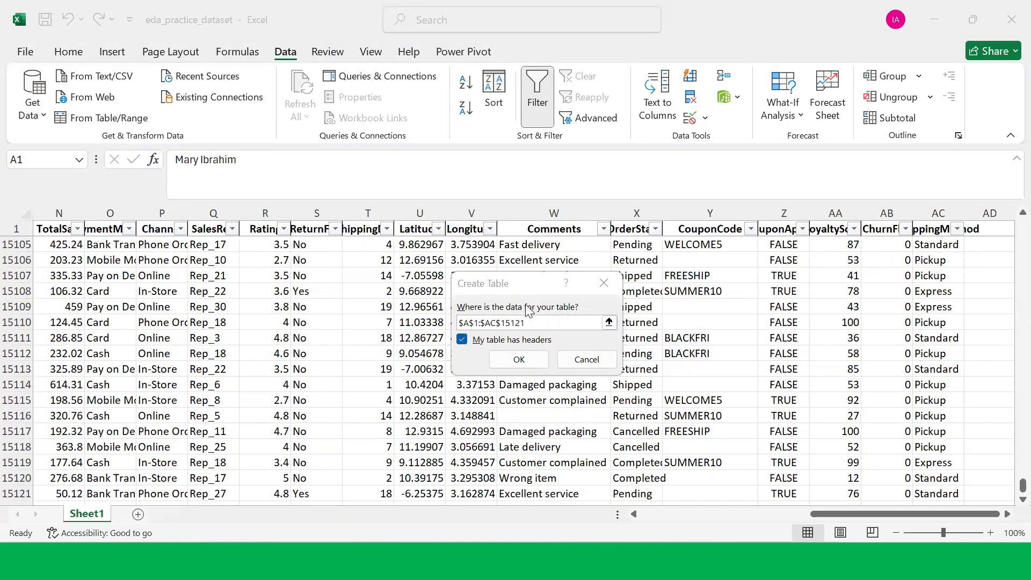
click(463, 344)
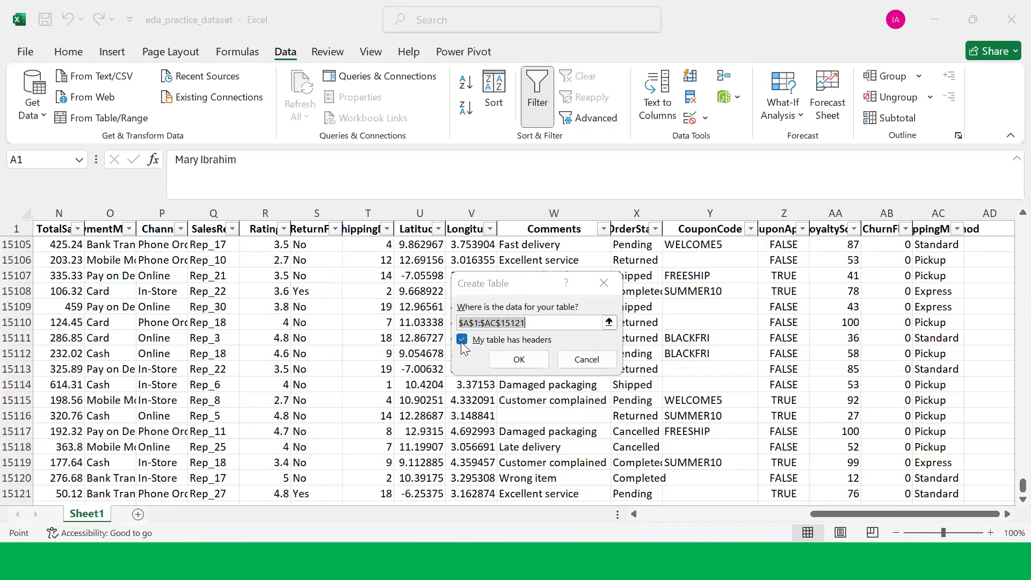
click(463, 342)
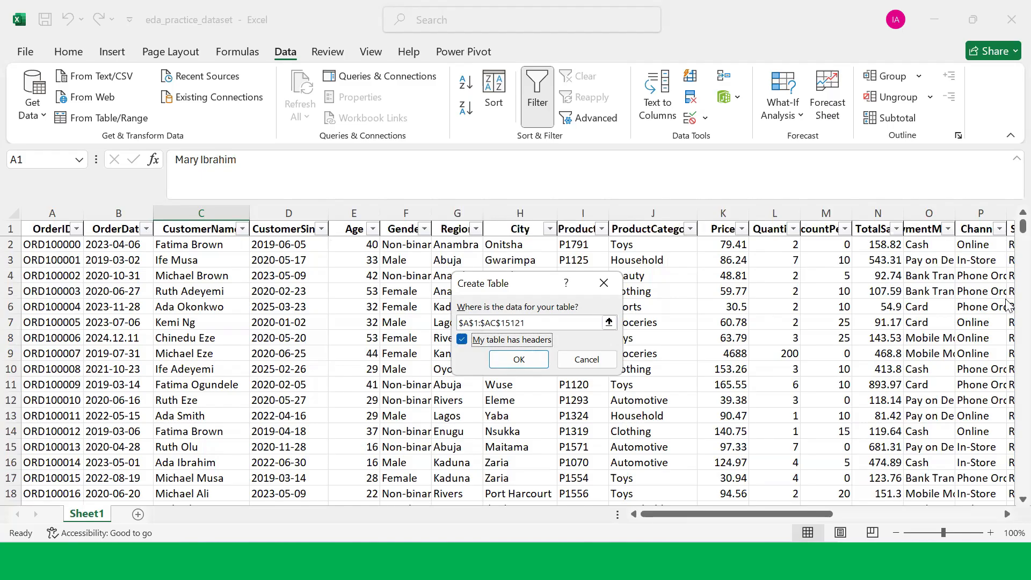
click(513, 359)
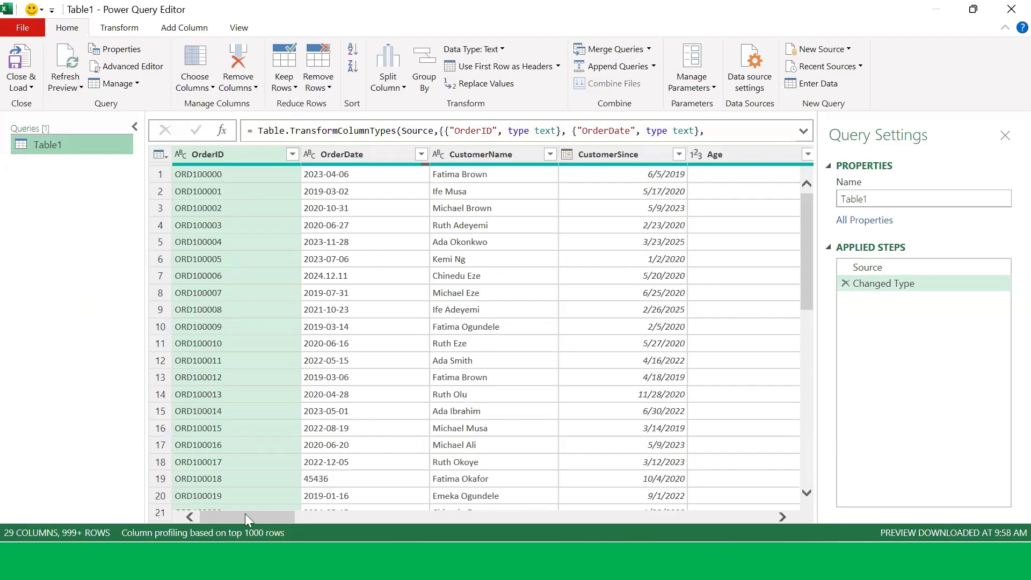
drag(245, 515, 272, 511)
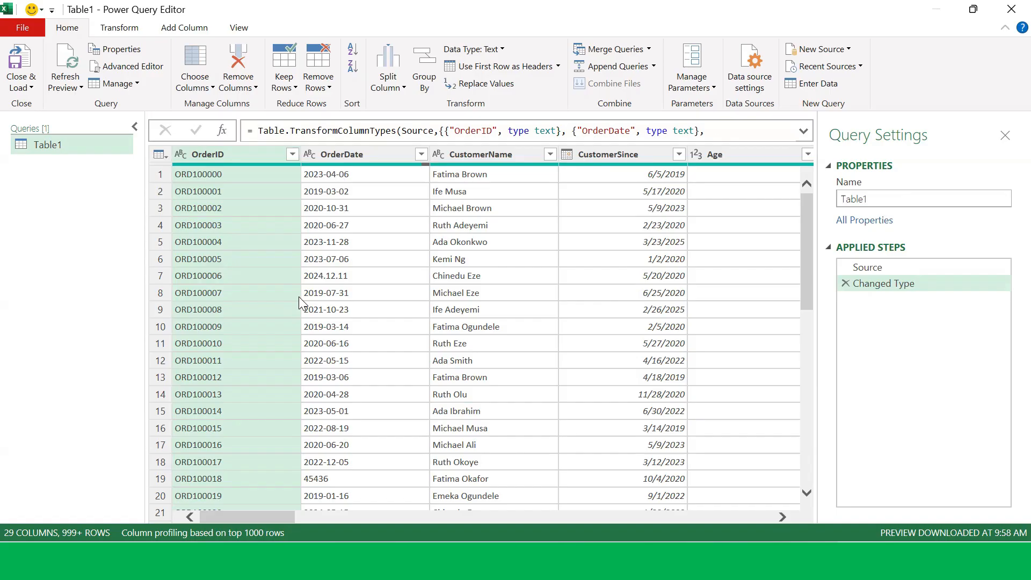
right_click(64, 140)
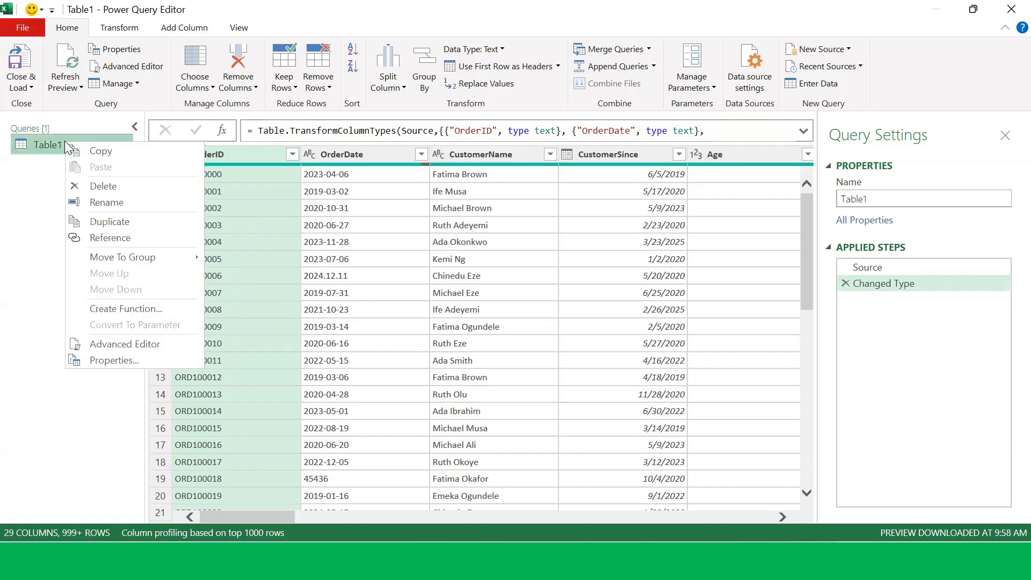
click(102, 203)
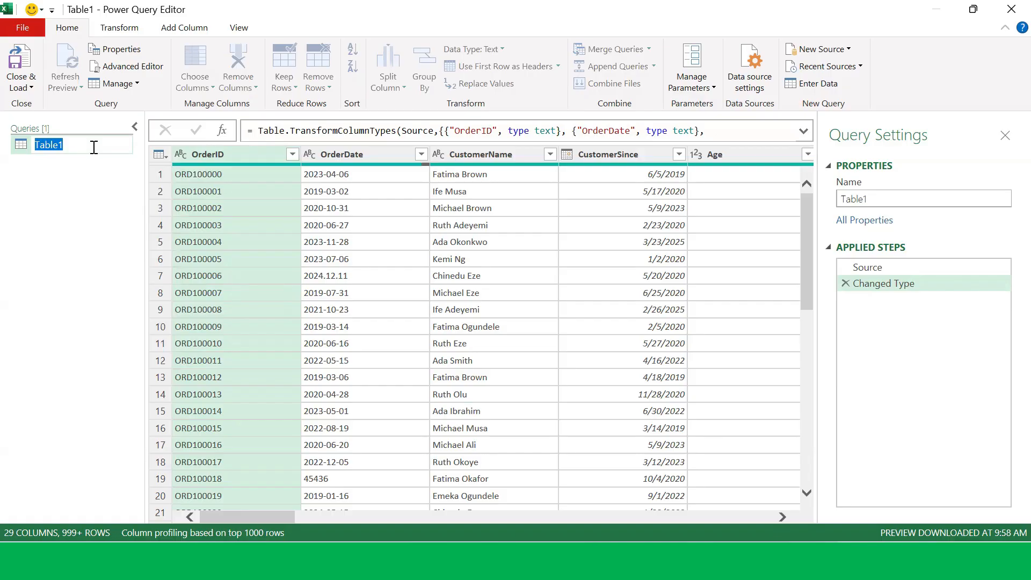
click(96, 196)
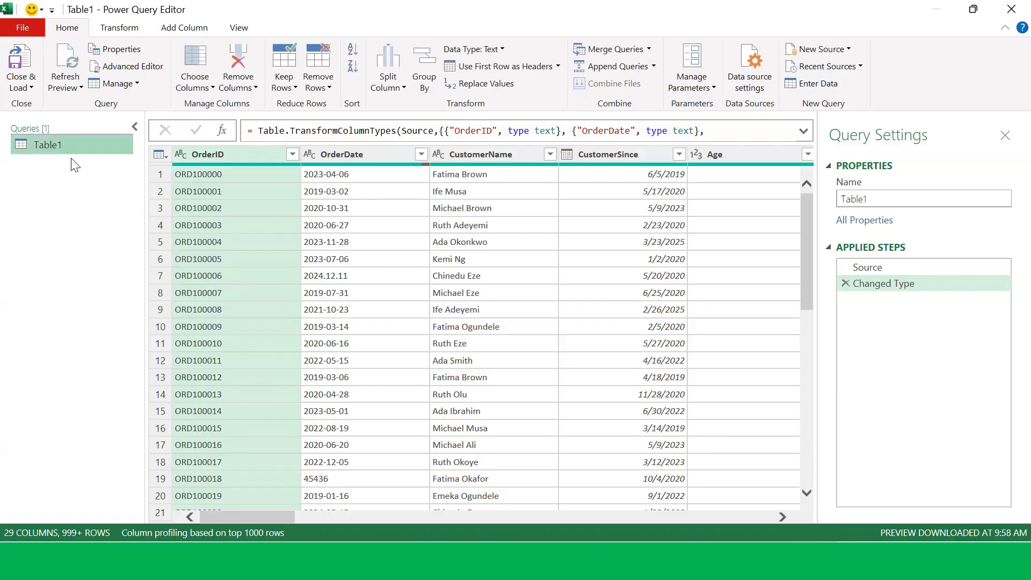
Step: Rename the query as Sales
right_click(71, 148)
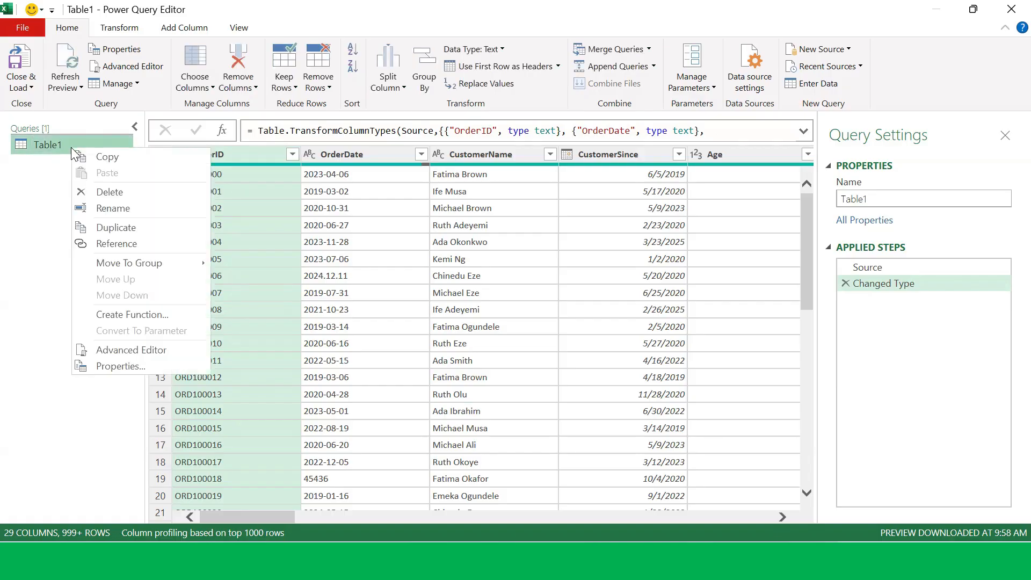
click(110, 208)
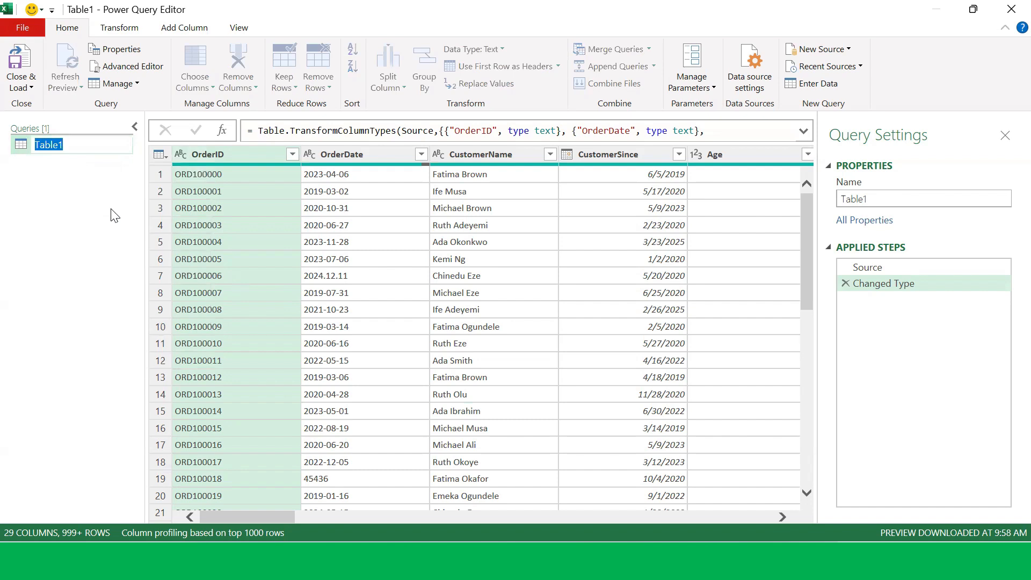
text(Sales)
key(Return)
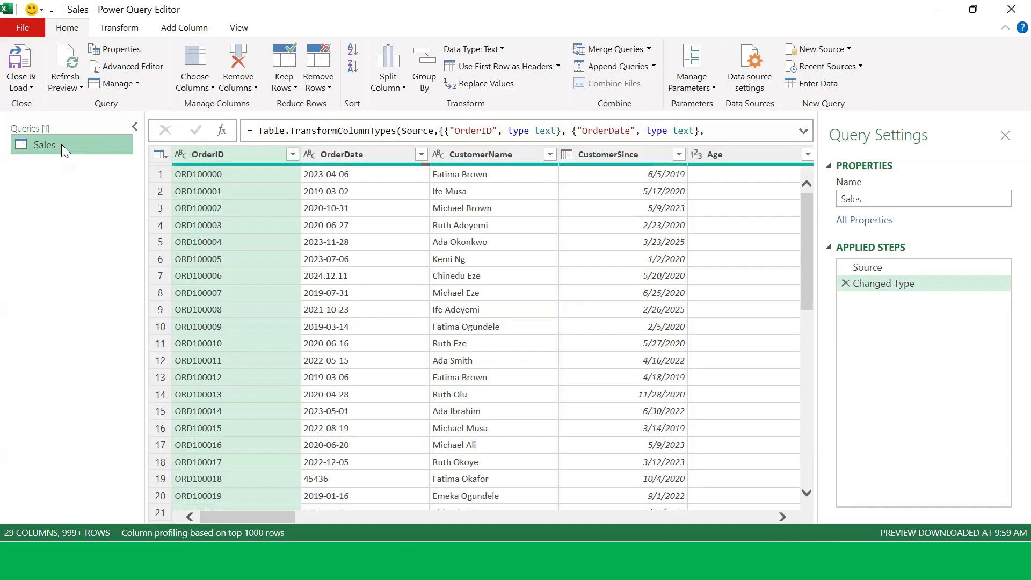
click(858, 197)
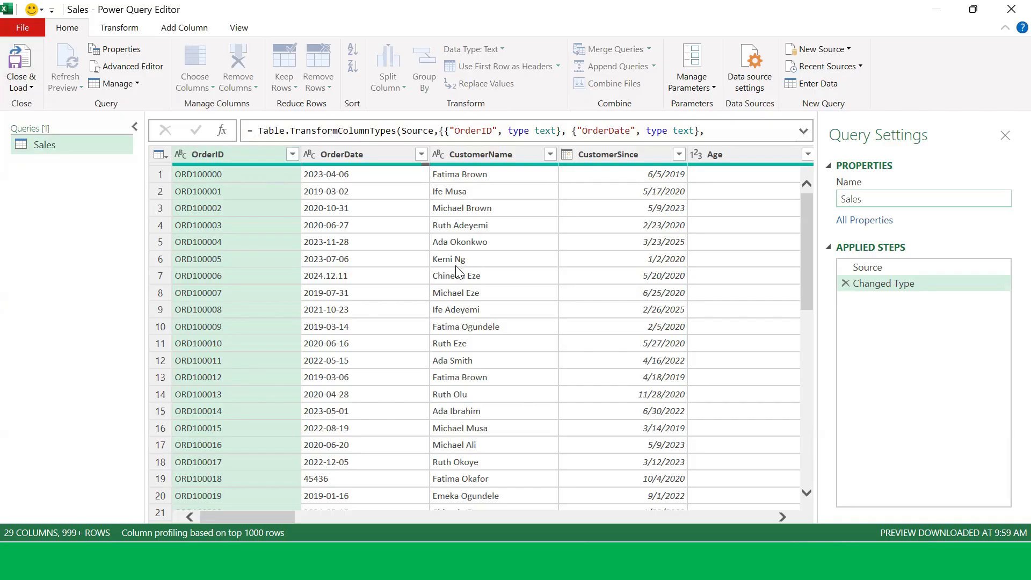
click(807, 274)
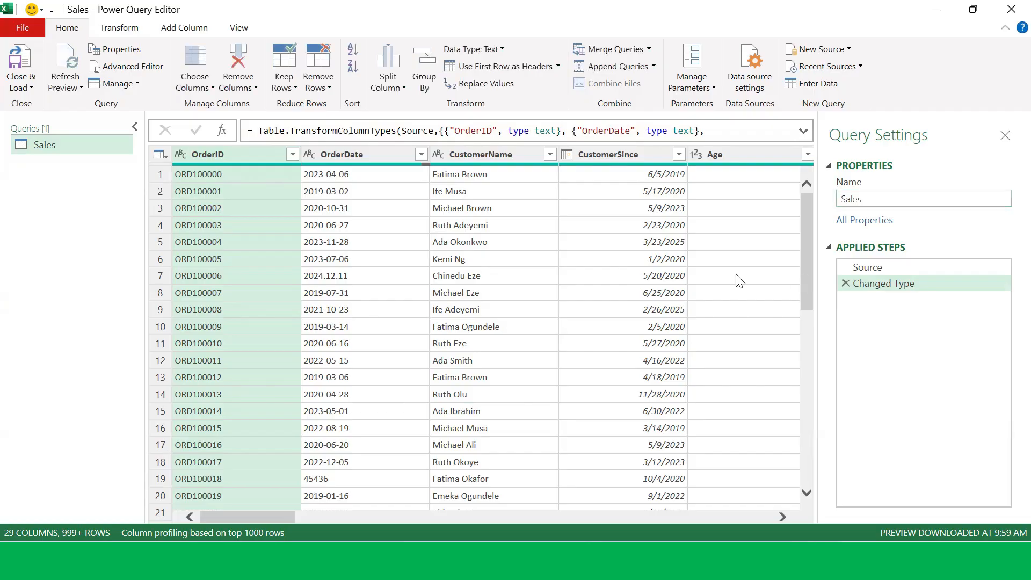
drag(805, 253, 548, 161)
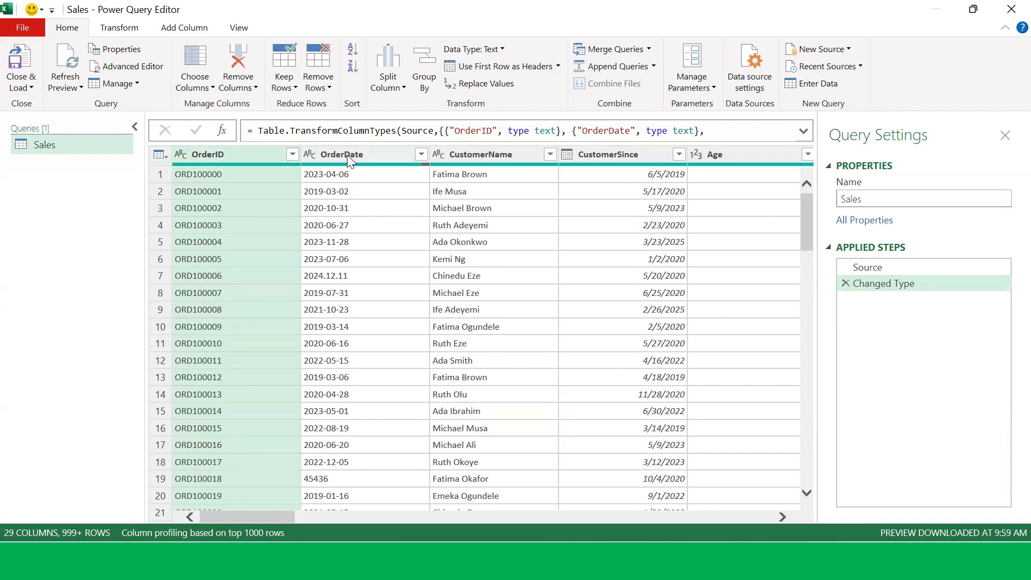
Step: Examine the column headers, their filter values and data types in the Sales query preview
click(292, 155)
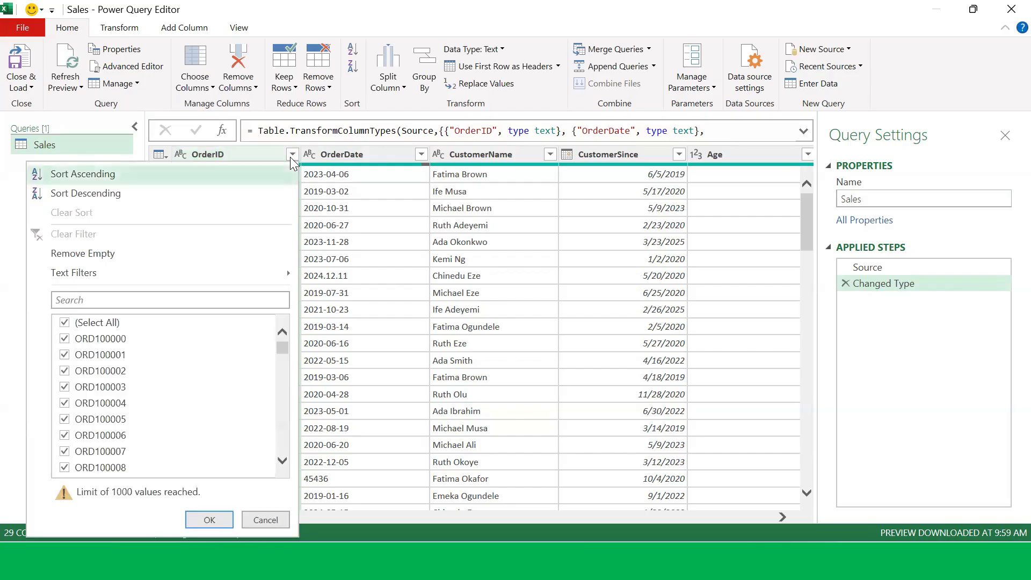
click(292, 155)
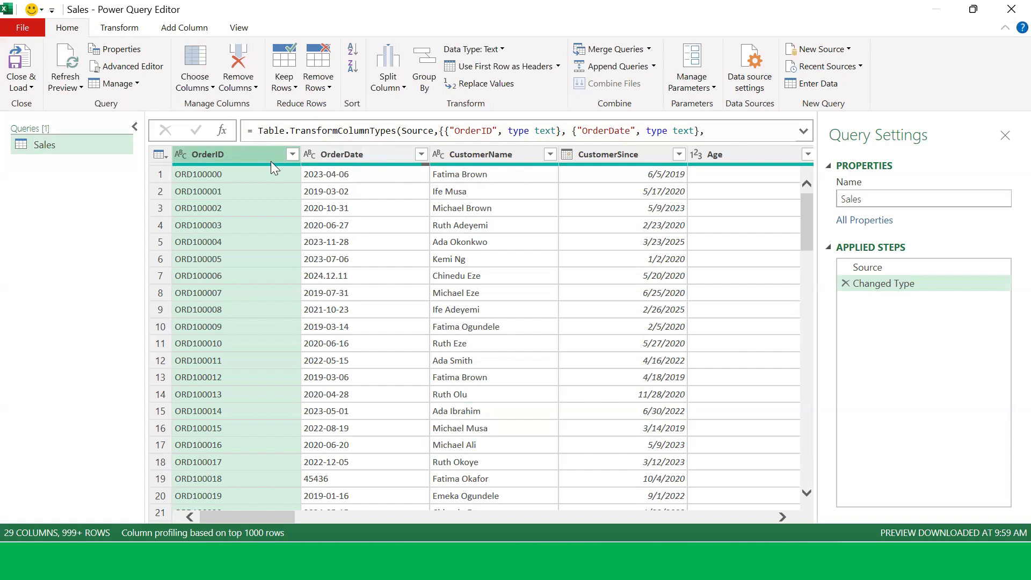
click(363, 156)
click(456, 155)
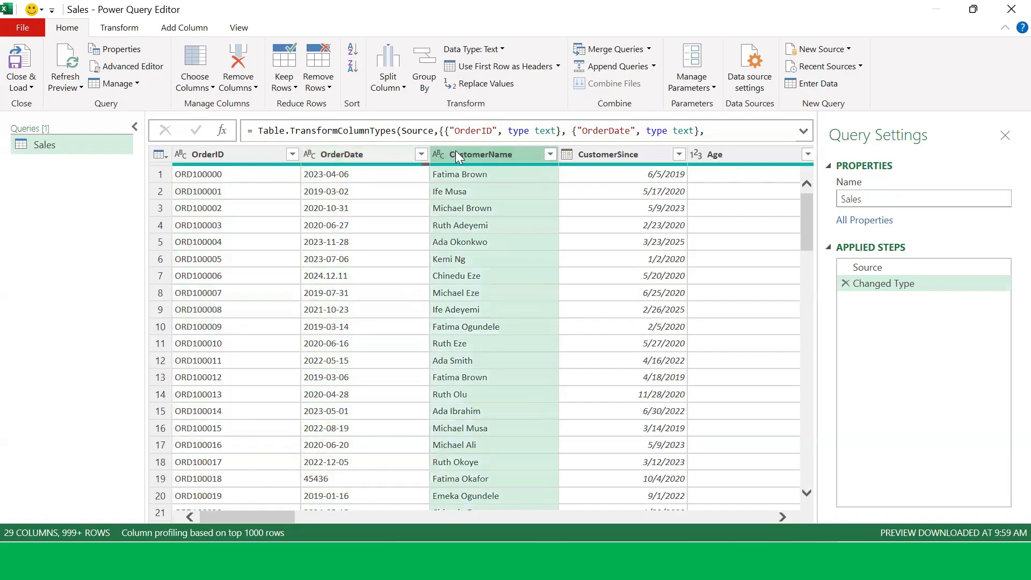
click(589, 155)
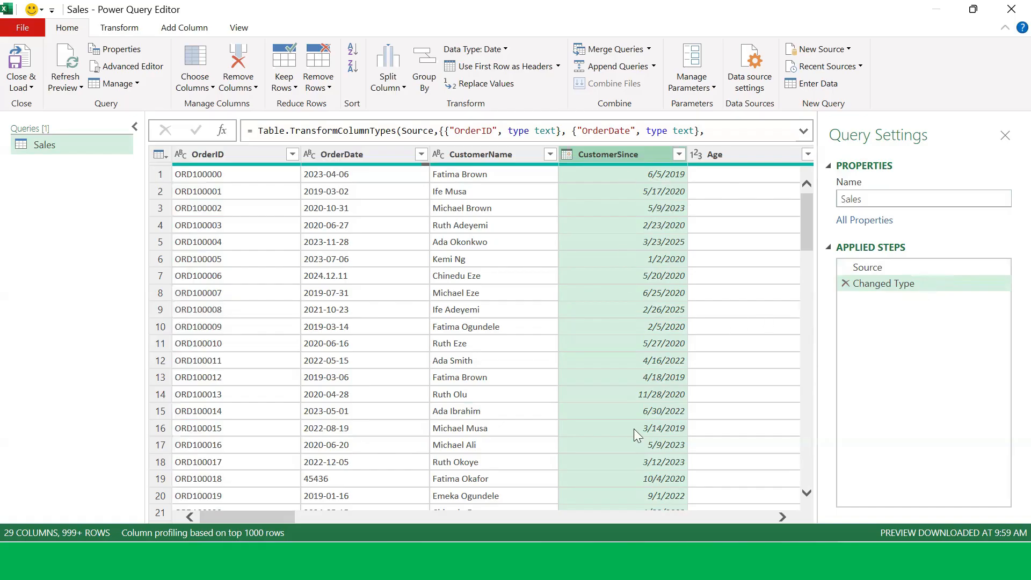
scroll(293, 516, right, 3)
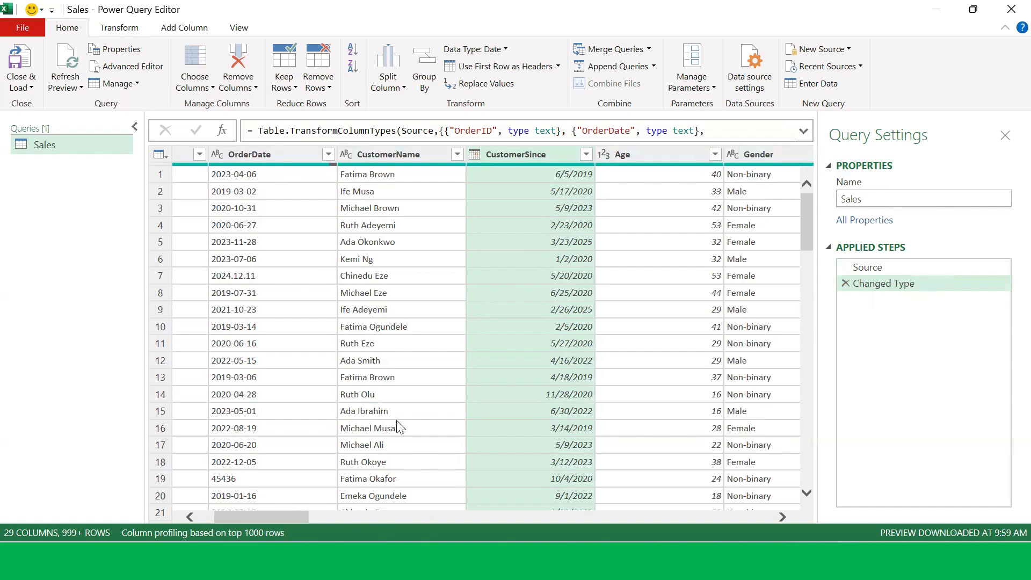
drag(247, 517, 227, 517)
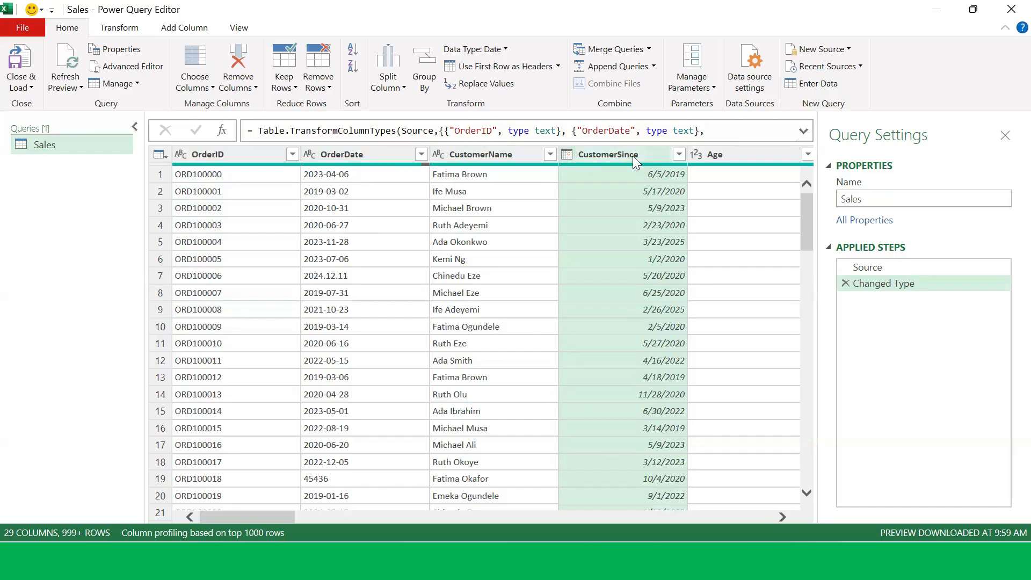
click(339, 156)
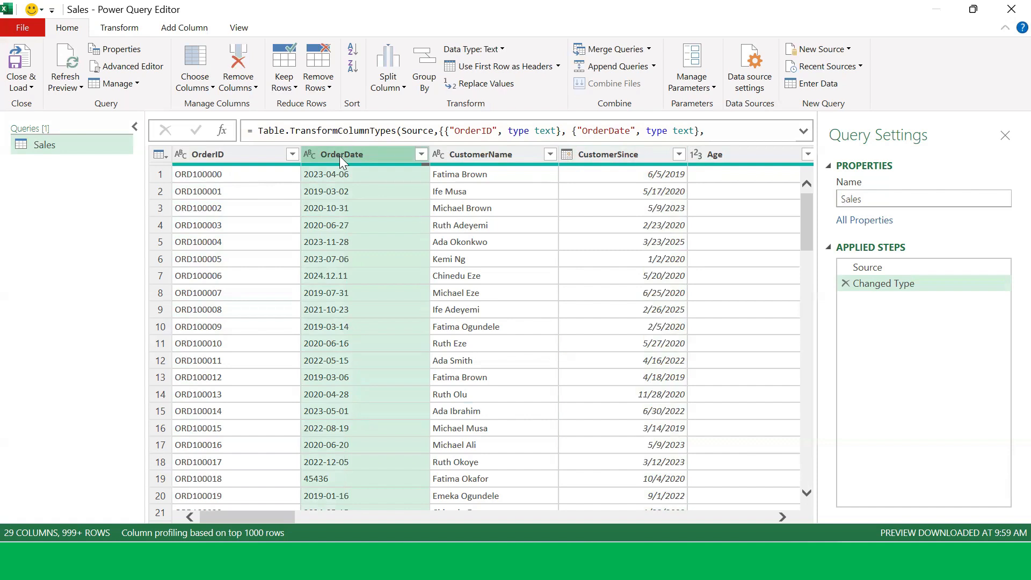
click(120, 30)
click(832, 338)
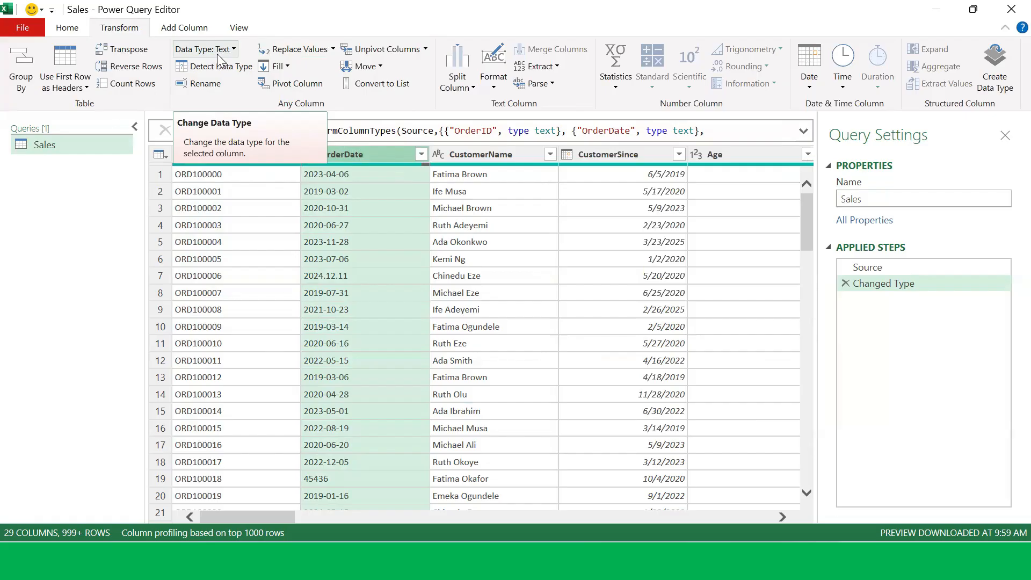
click(67, 29)
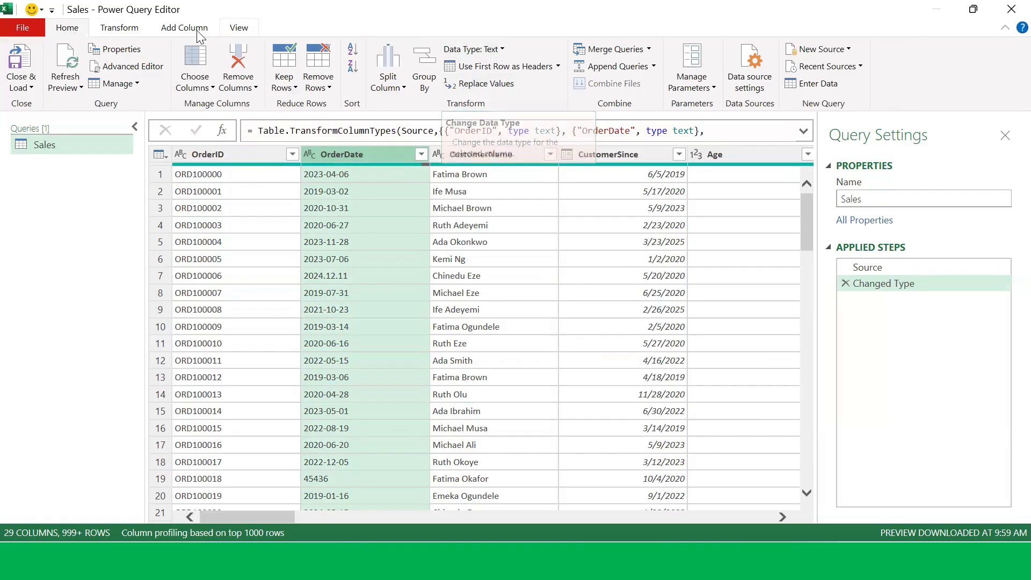
click(127, 29)
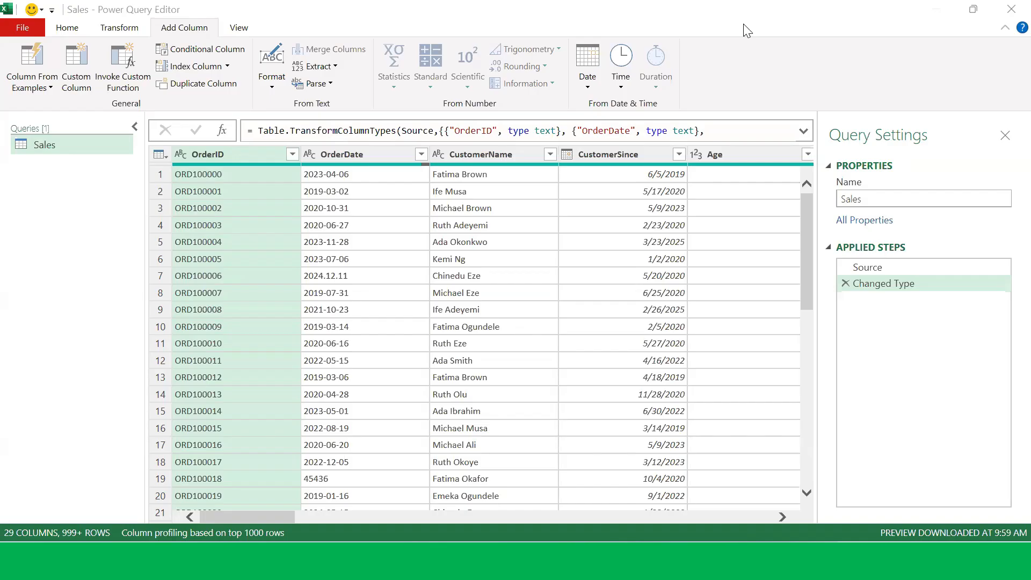
Step: Change the OrderDate column's data type to Date, adding the conversion as a new step
click(363, 155)
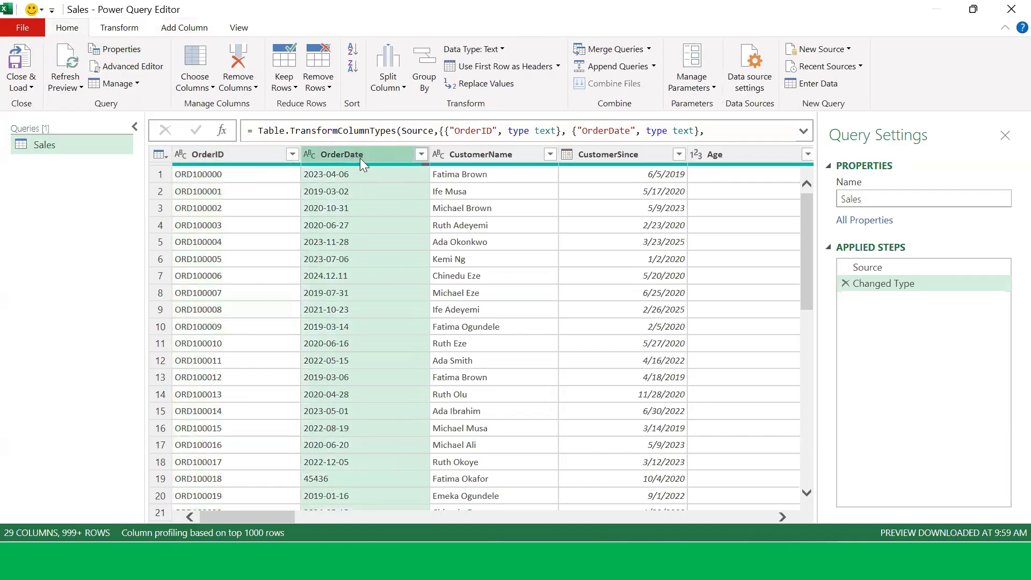
click(118, 27)
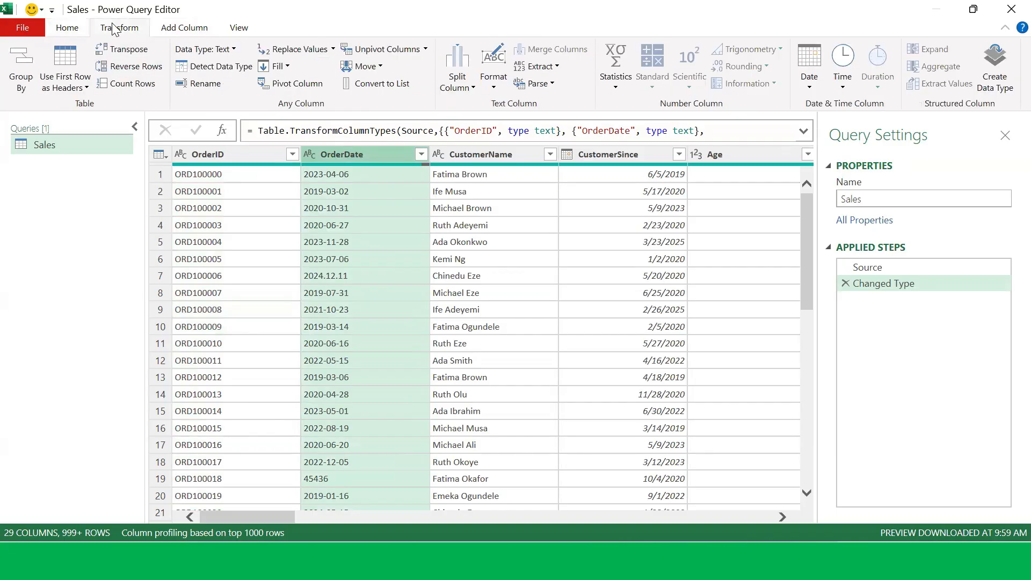
click(231, 50)
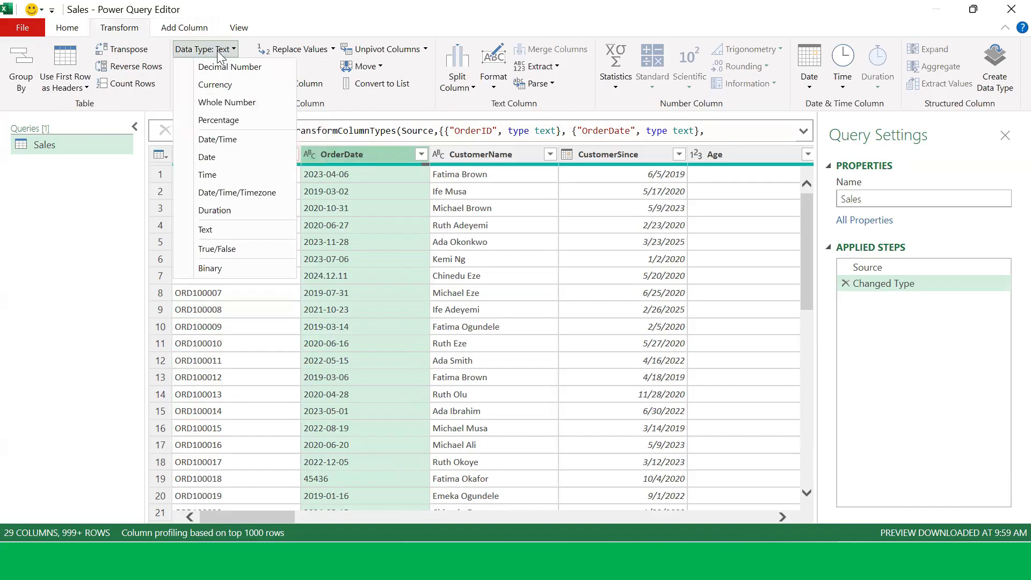
click(216, 157)
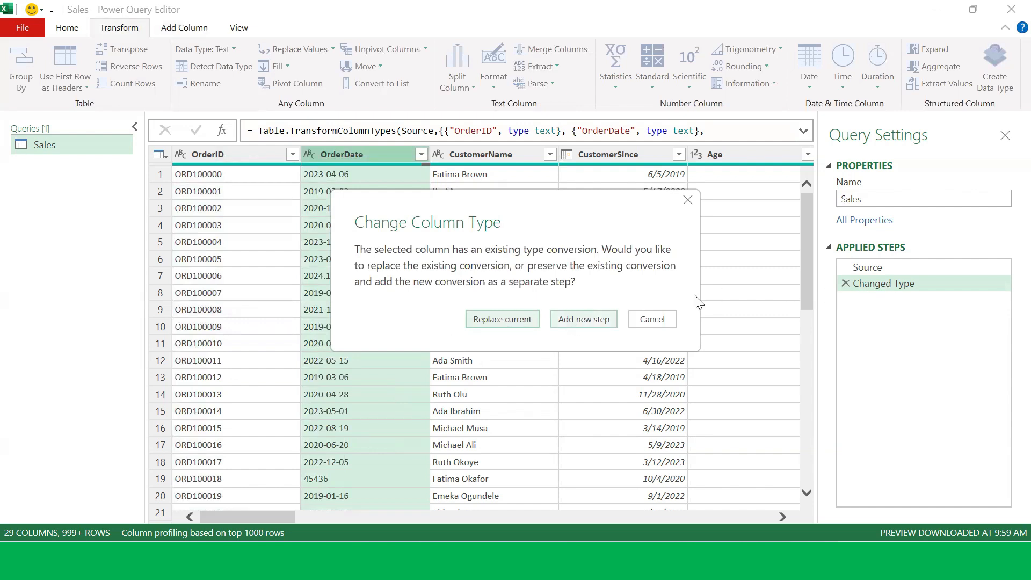
click(584, 320)
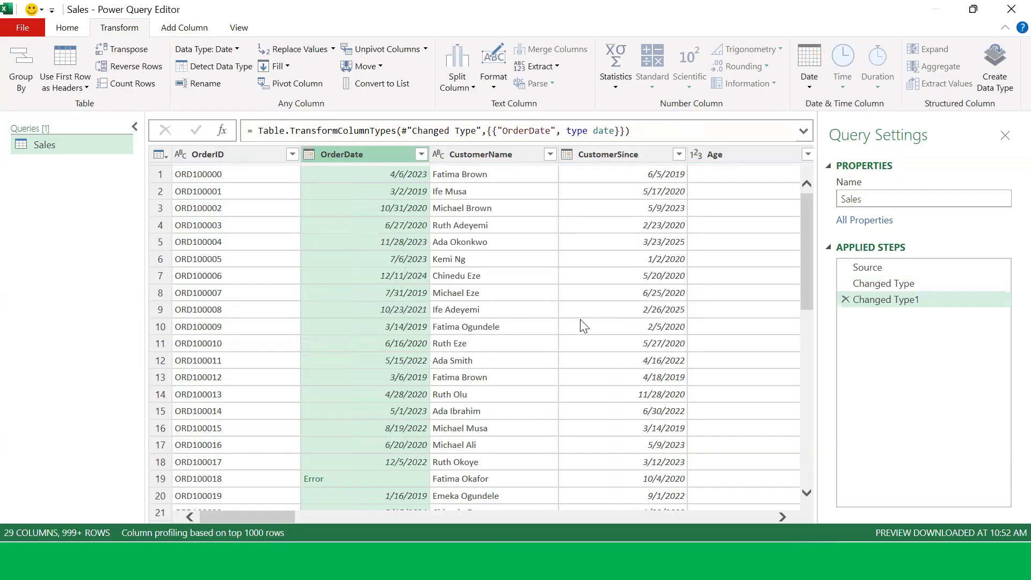
Step: Scroll through the OrderDate column and inspect the details of its Error cells
scroll(397, 243, down, 2)
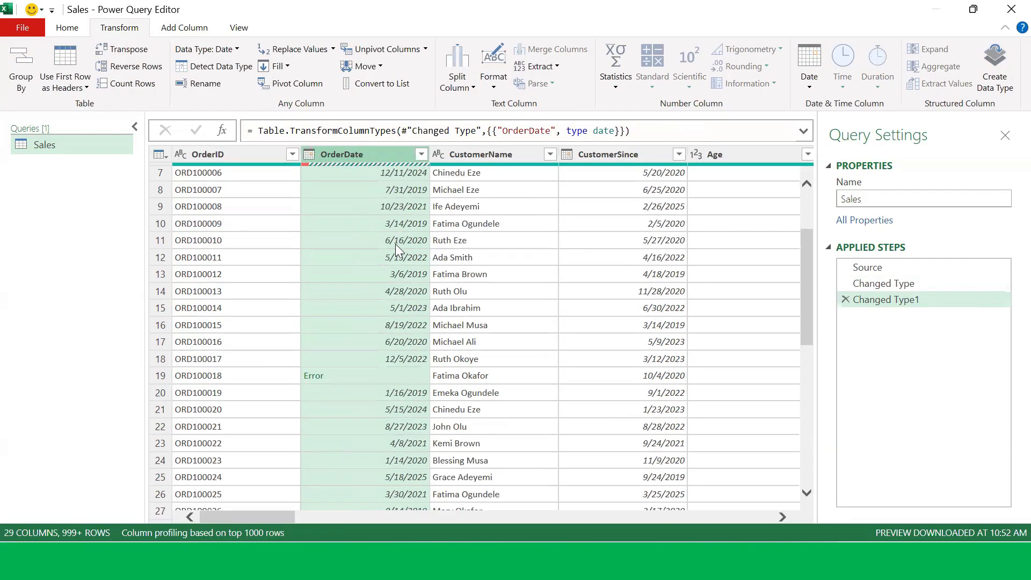
scroll(397, 257, down, 2)
click(371, 273)
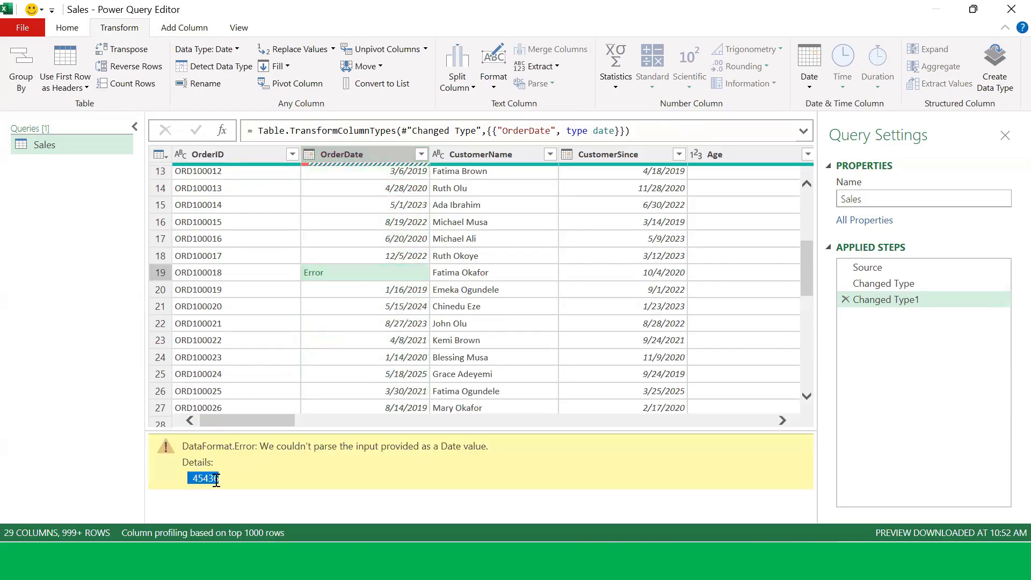
drag(187, 479, 229, 480)
click(378, 256)
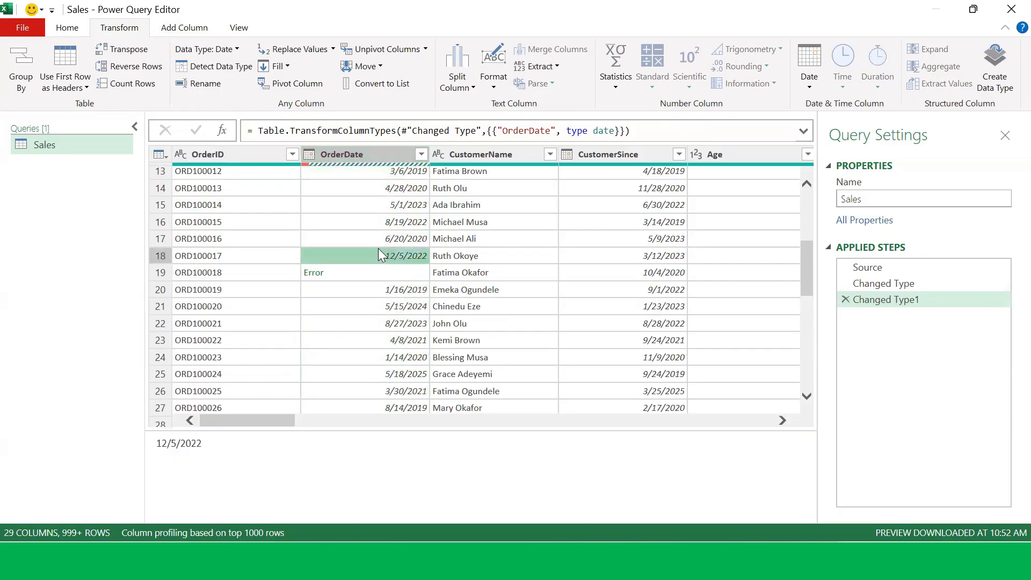
click(365, 279)
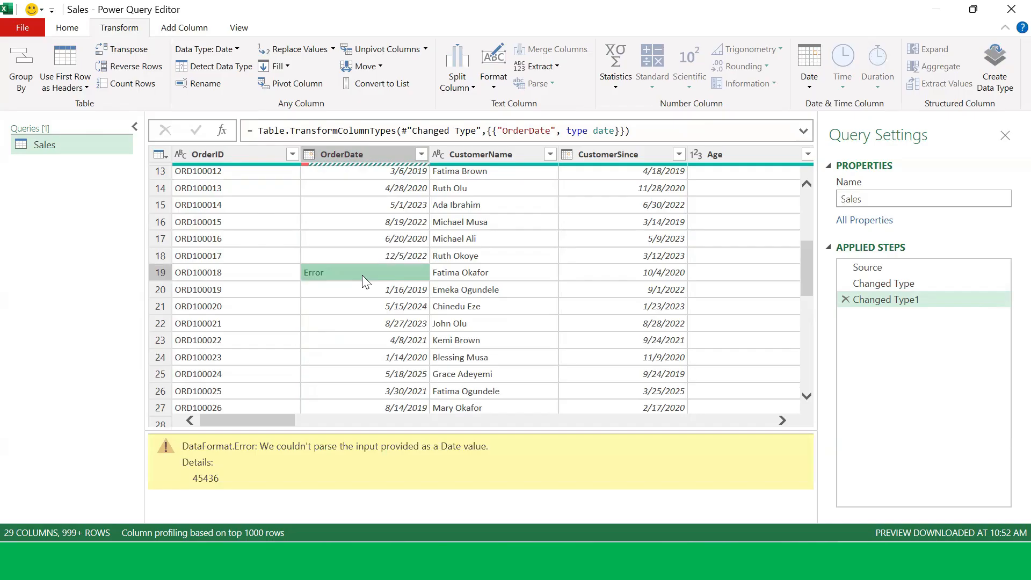
scroll(363, 279, down, 4)
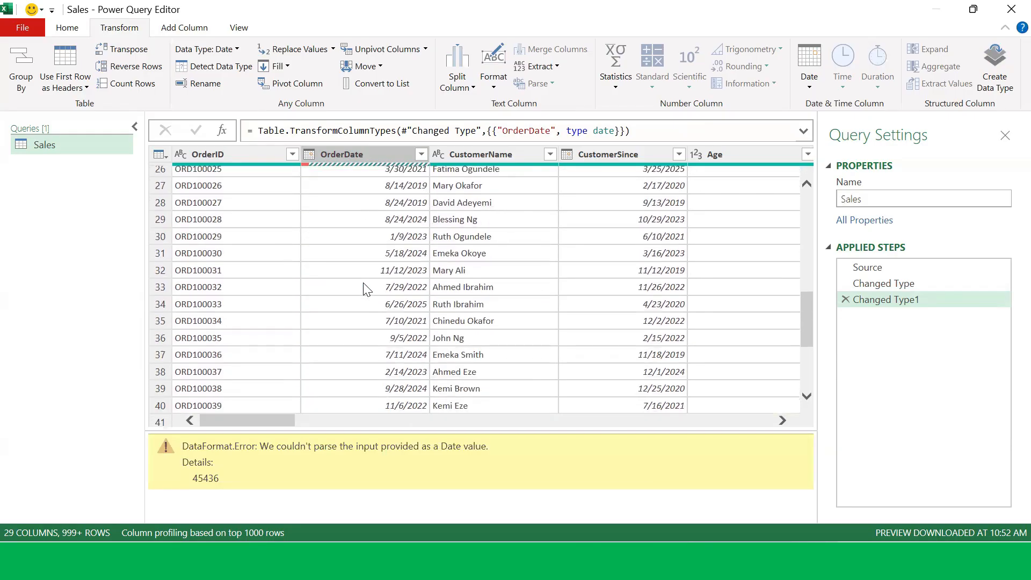
scroll(363, 289, down, 3)
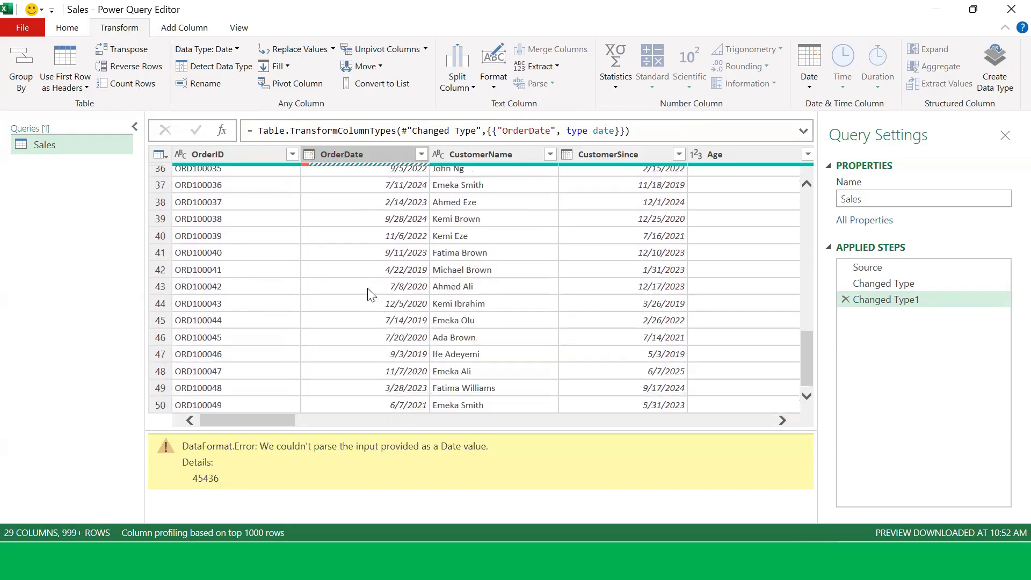
scroll(369, 294, down, 2)
scroll(371, 291, down, 3)
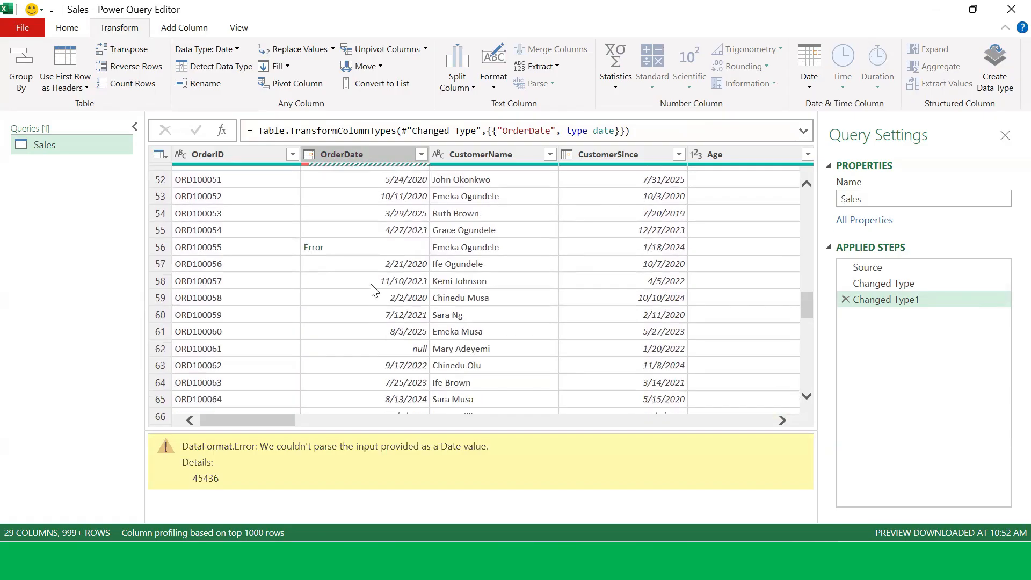
click(334, 252)
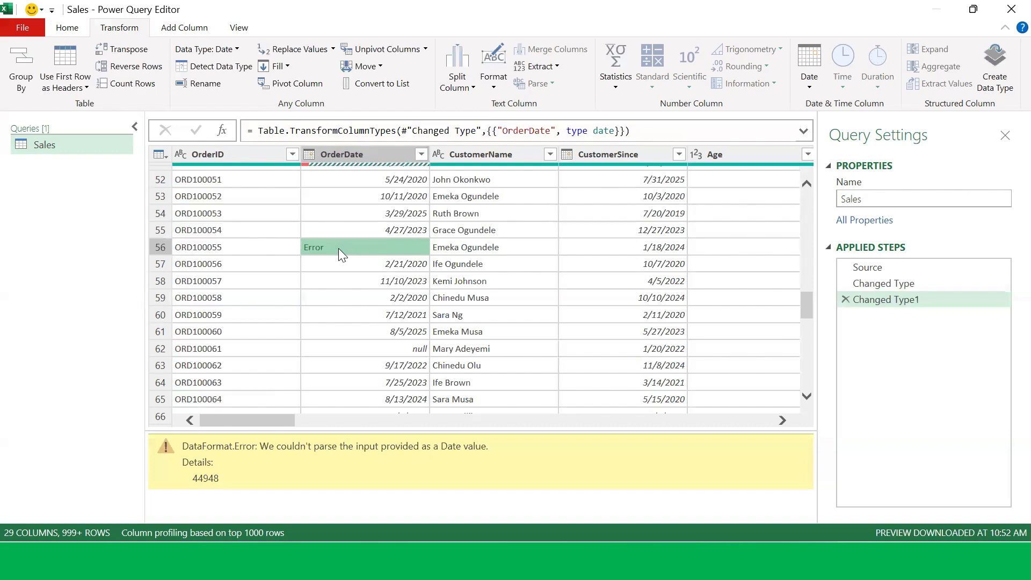
scroll(338, 248, up, 11)
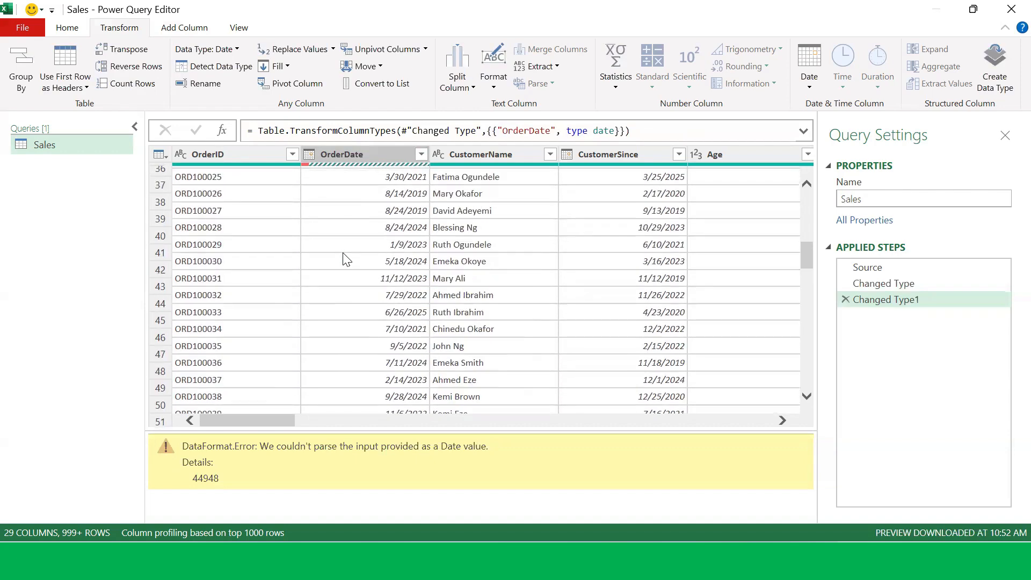
scroll(347, 259, up, 6)
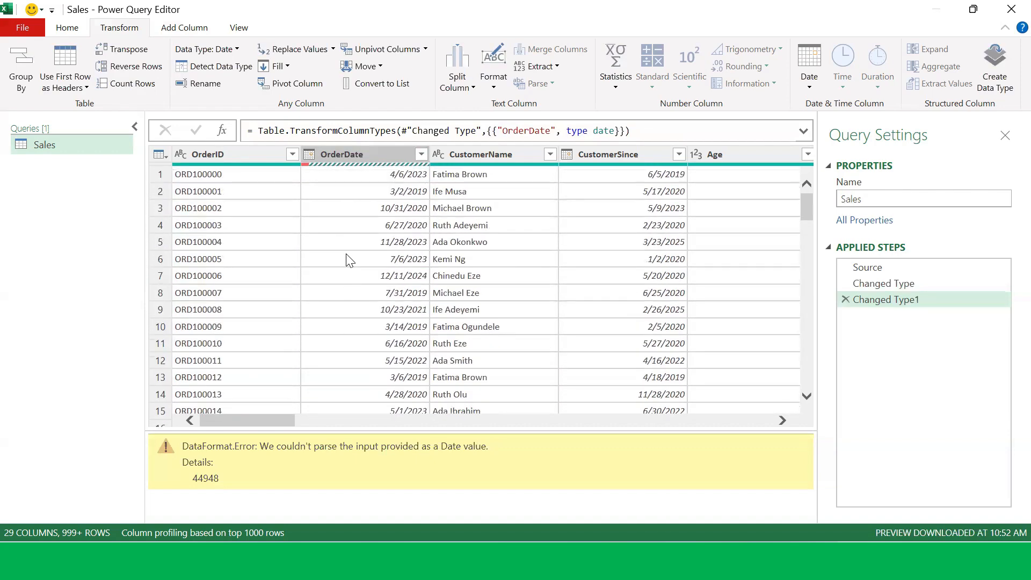
click(370, 153)
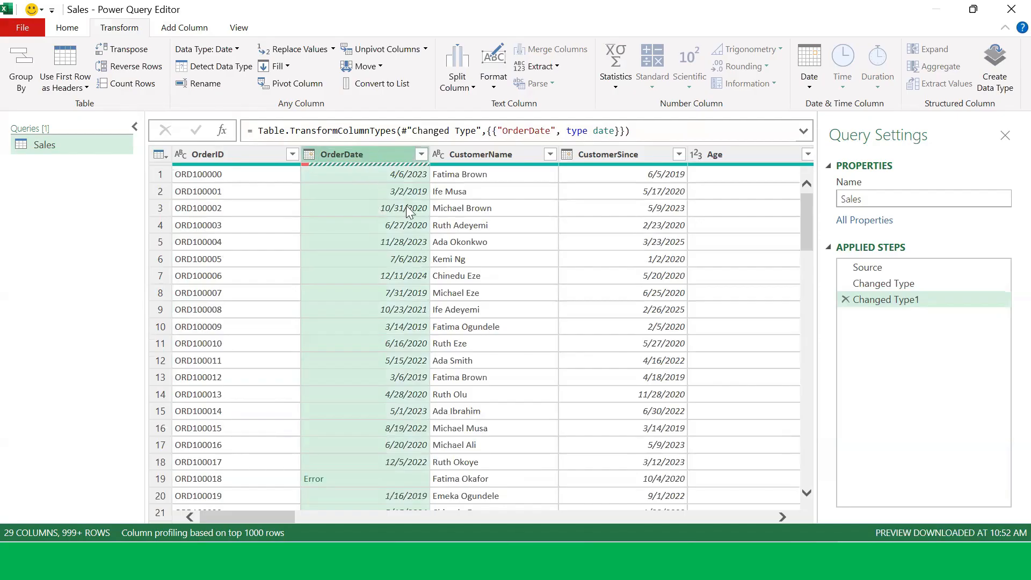
click(343, 478)
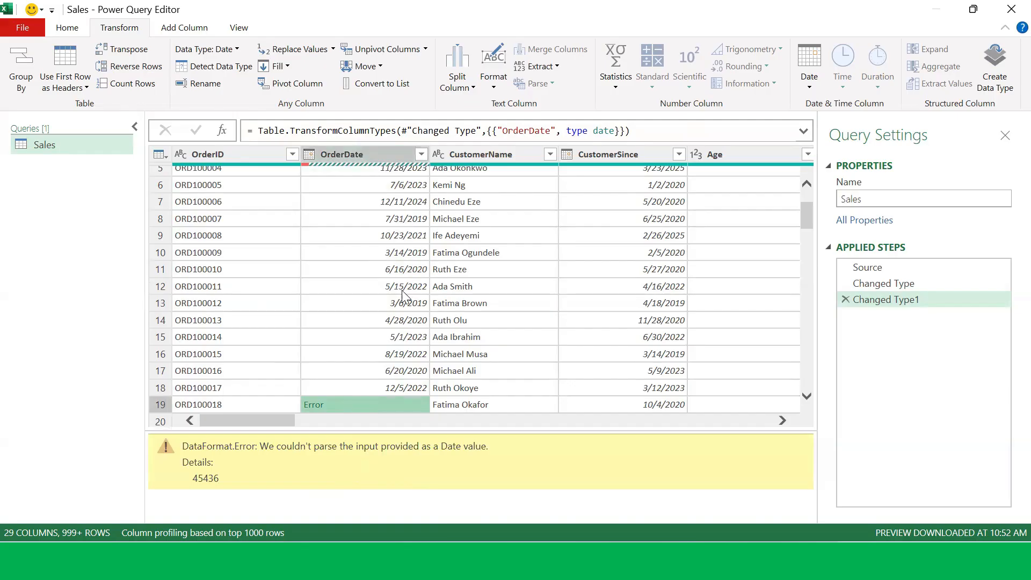
click(379, 201)
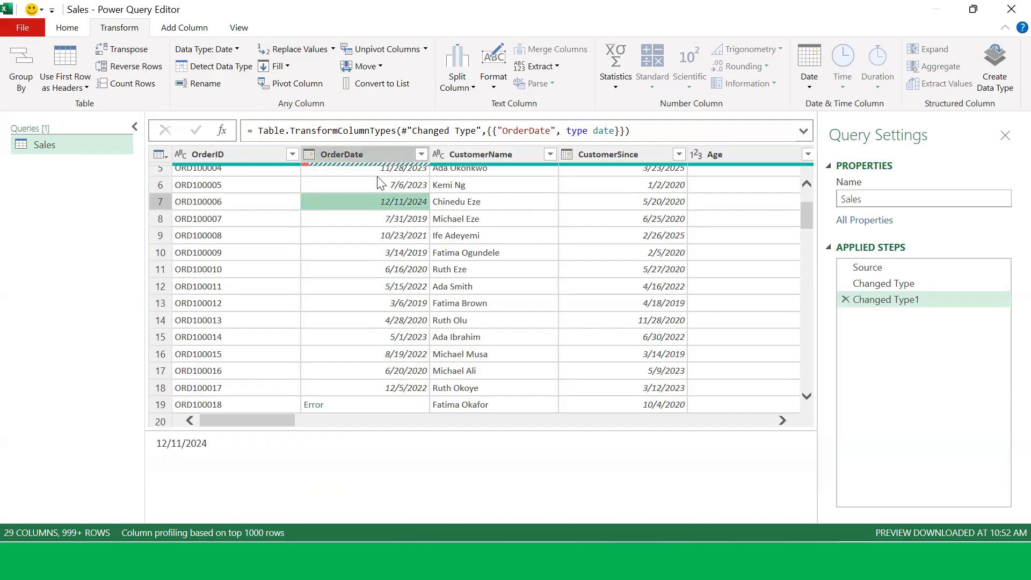
click(379, 154)
scroll(397, 274, up, 2)
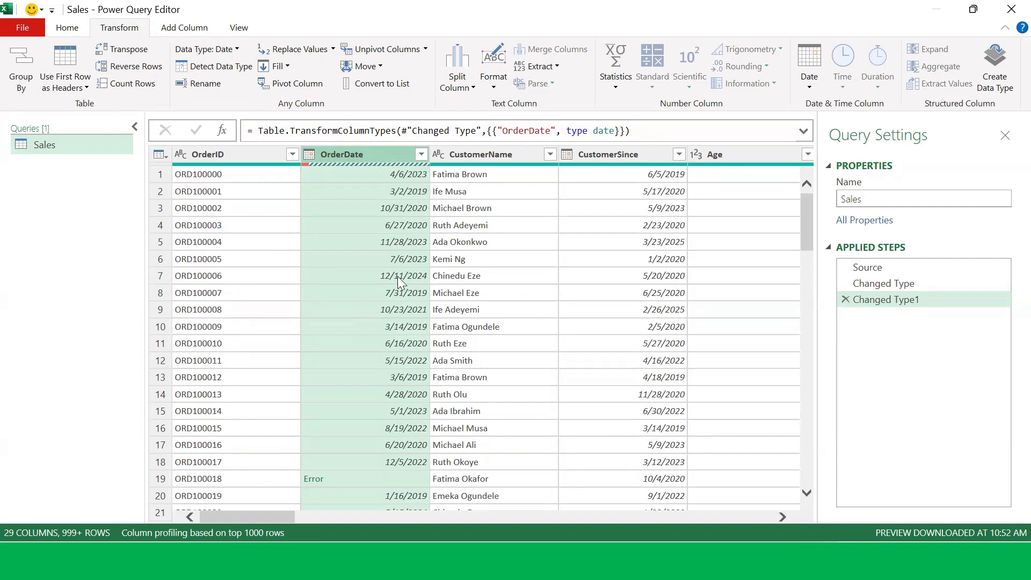
Step: Scroll across to the Price column and browse the values in its filter list
drag(264, 516, 423, 519)
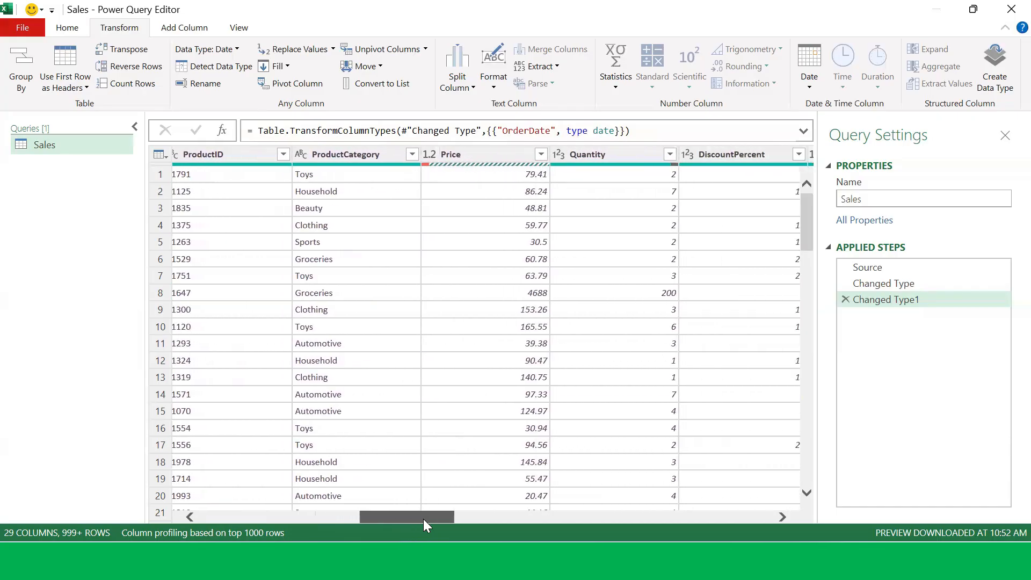
click(538, 155)
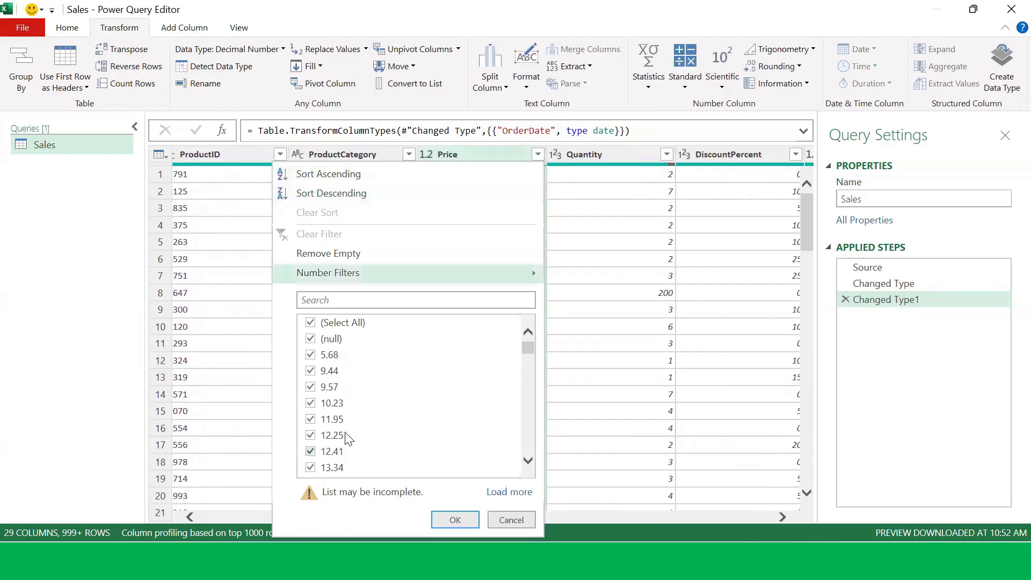
scroll(355, 429, down, 10)
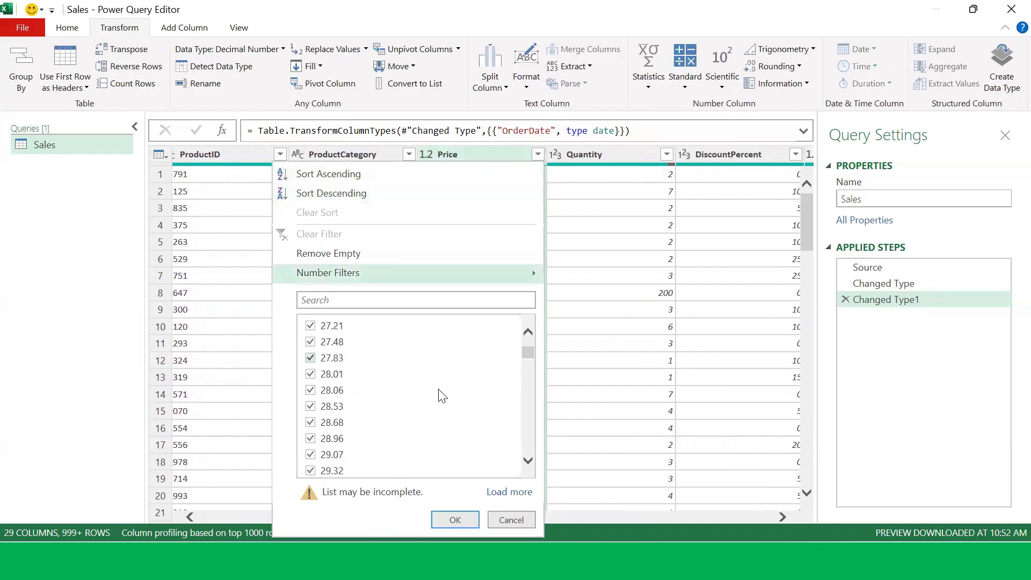
drag(528, 352, 527, 395)
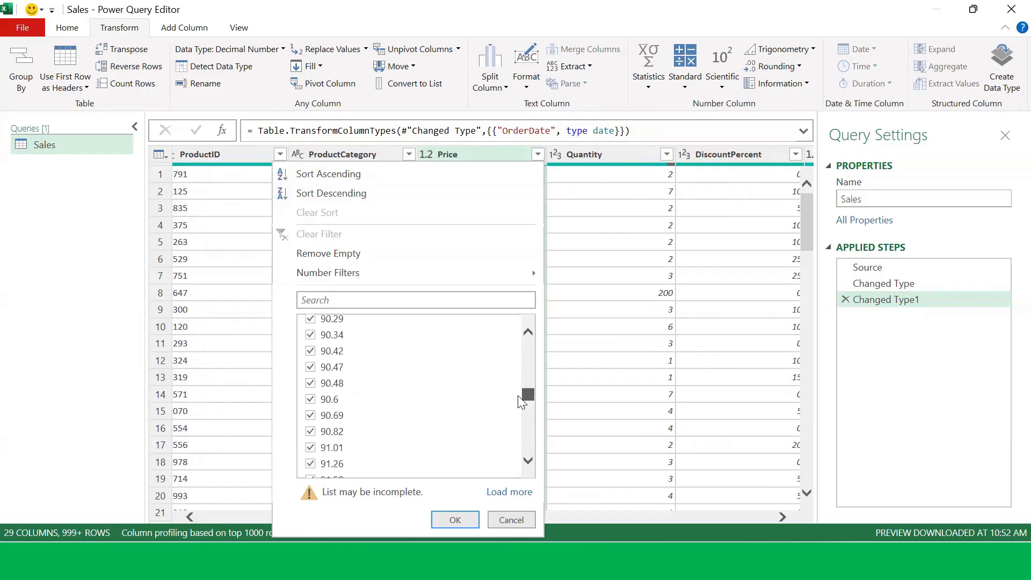
click(639, 266)
Step: Change the Price column's data type to Text and scroll through its values
click(475, 153)
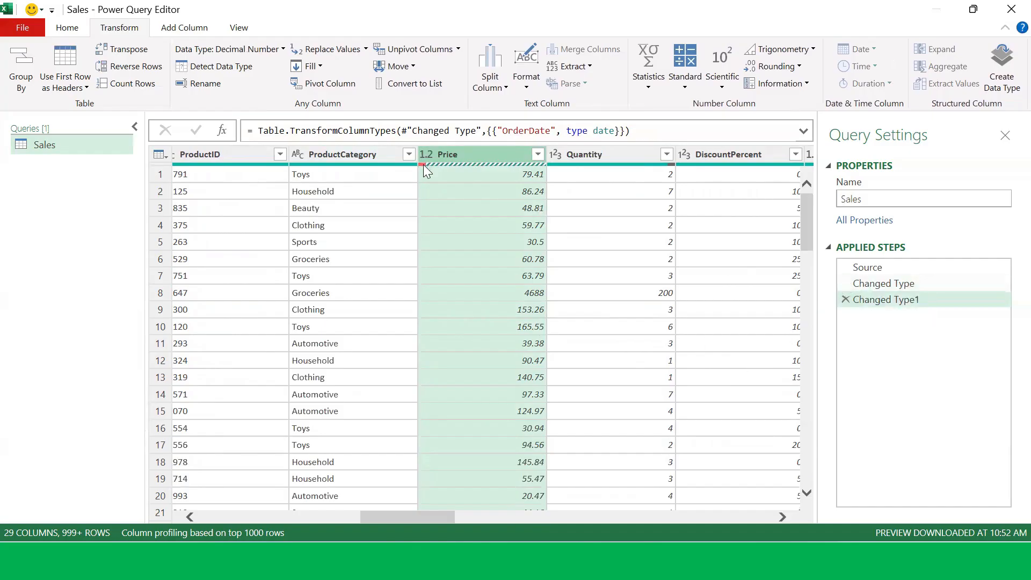
mouse_move(424, 165)
click(426, 155)
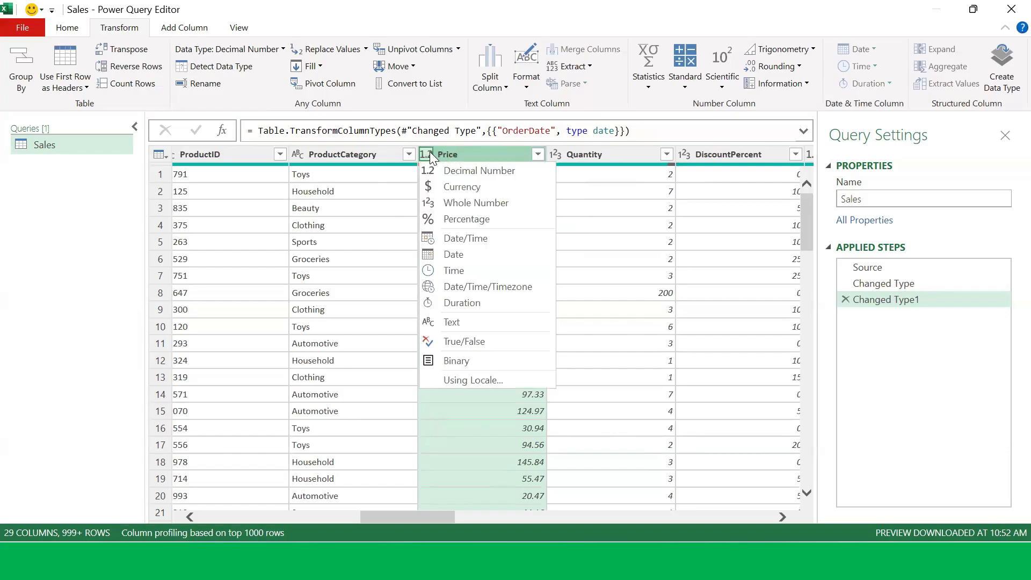
key(Escape)
scroll(469, 277, down, 20)
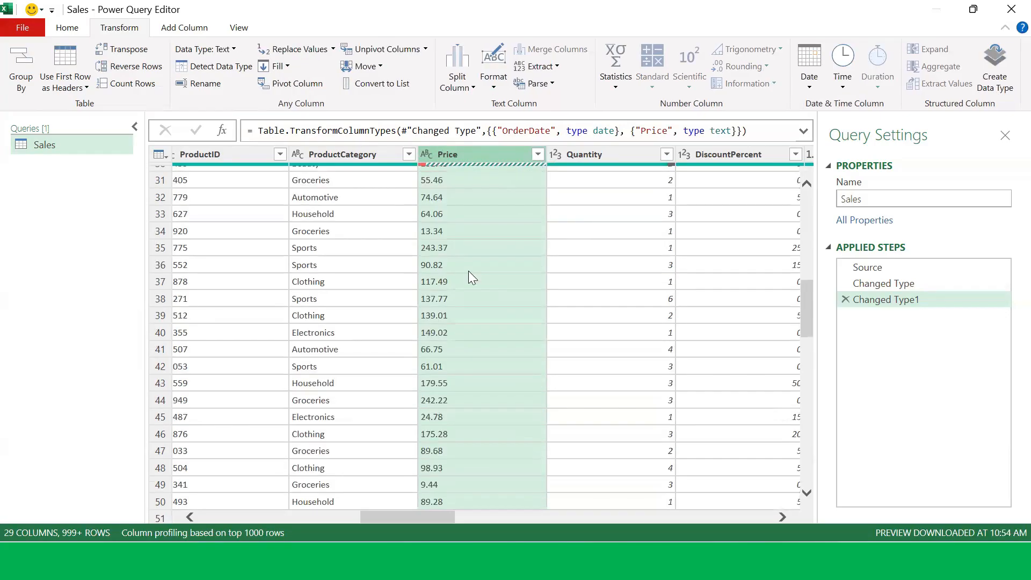
scroll(479, 278, up, 20)
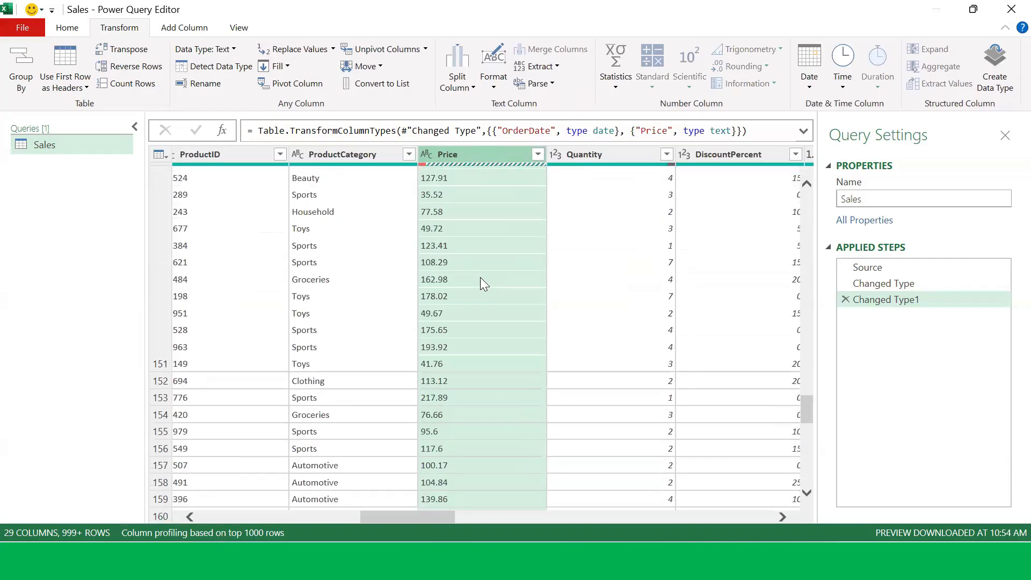
scroll(480, 271, up, 17)
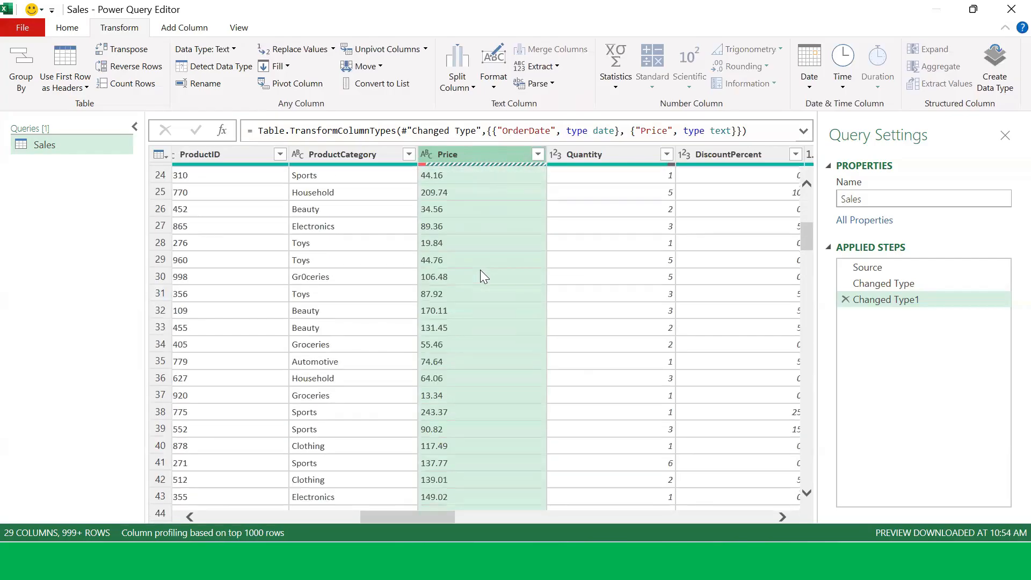
Step: Delete the Changed Type step from the query's applied steps
click(846, 284)
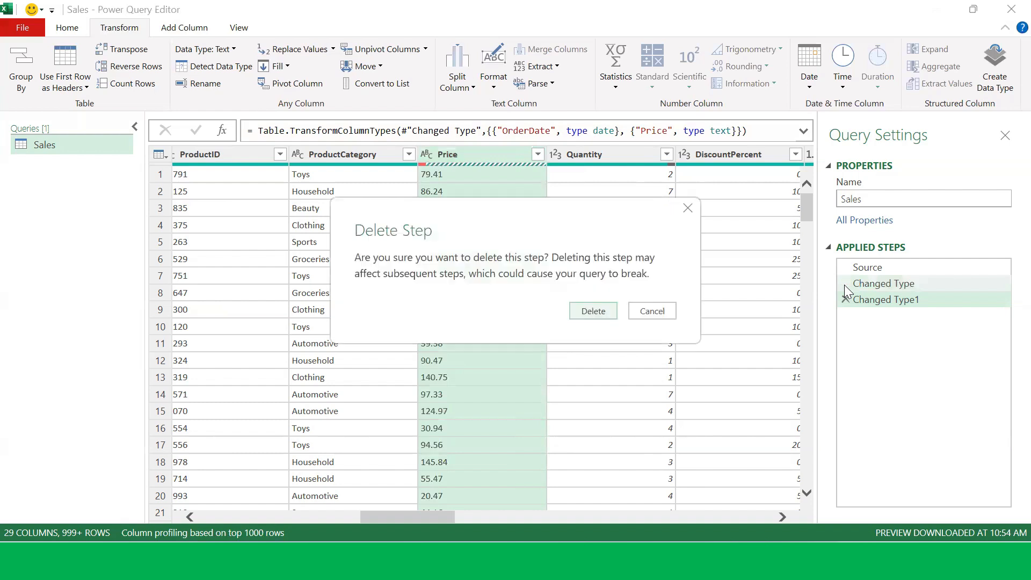
click(588, 317)
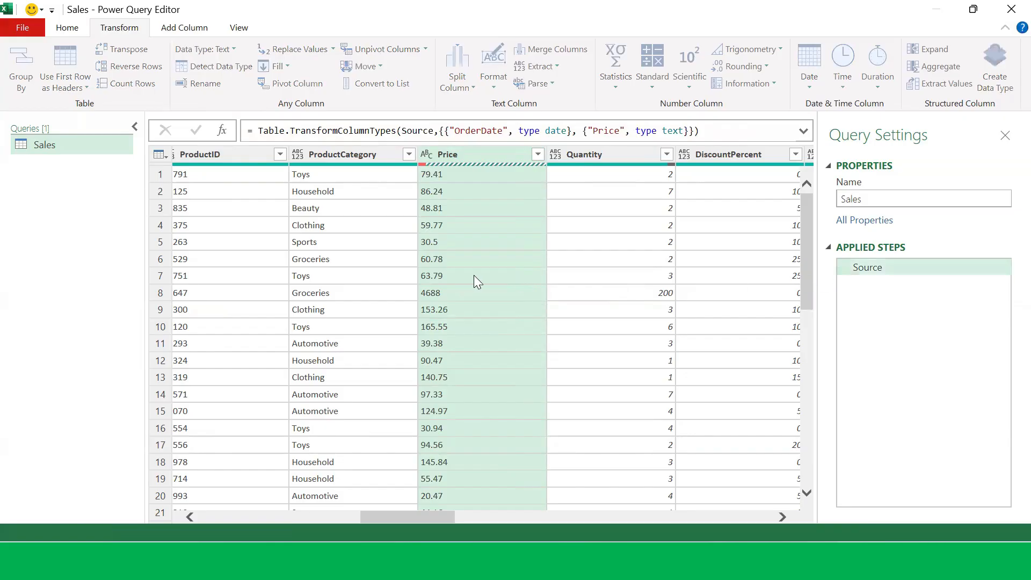
Step: Inspect the Price column's USD-prefixed cell value and its data type options
scroll(486, 265, down, 20)
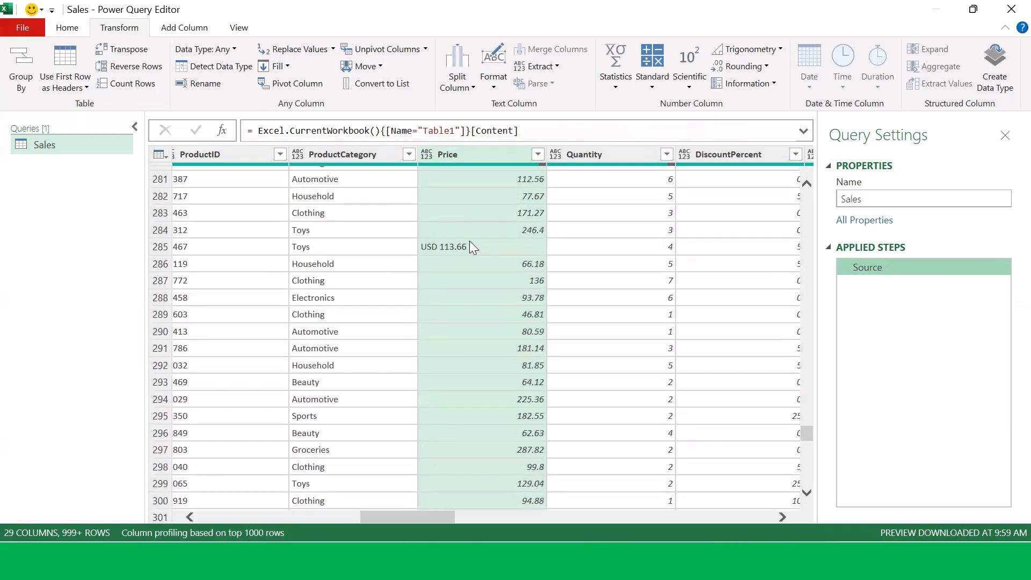
click(461, 246)
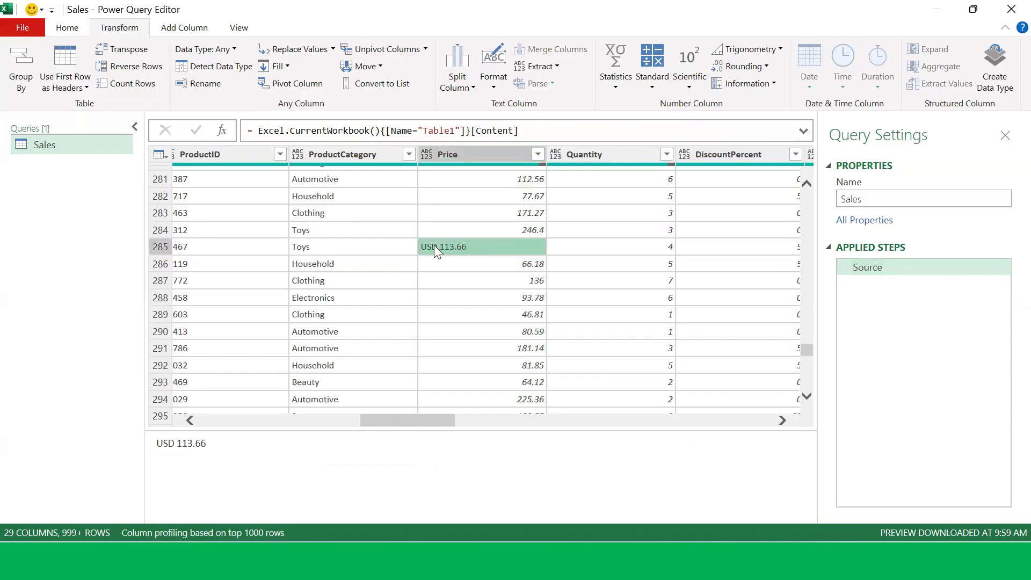
scroll(460, 252, up, 3)
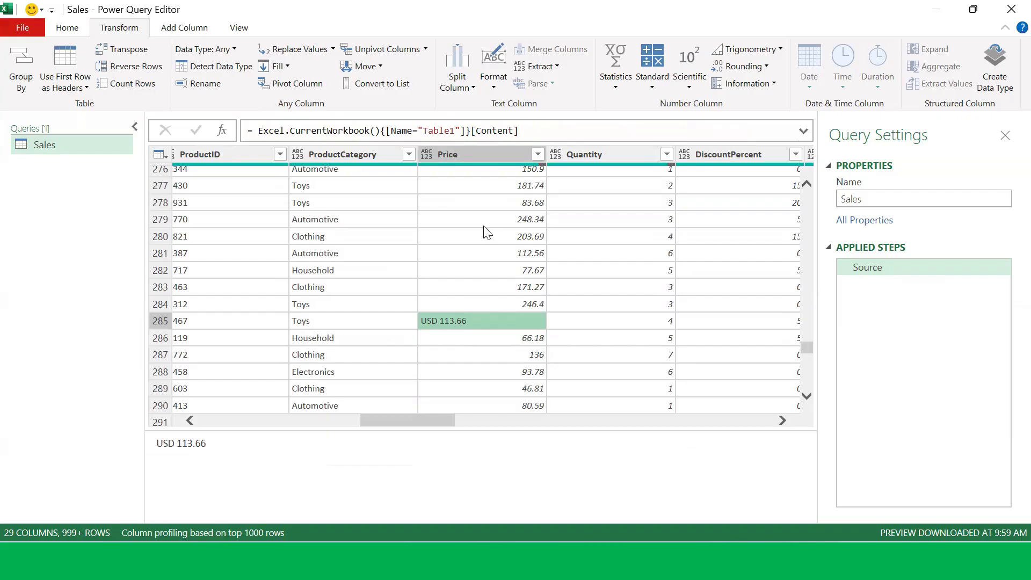
scroll(498, 300, up, 6)
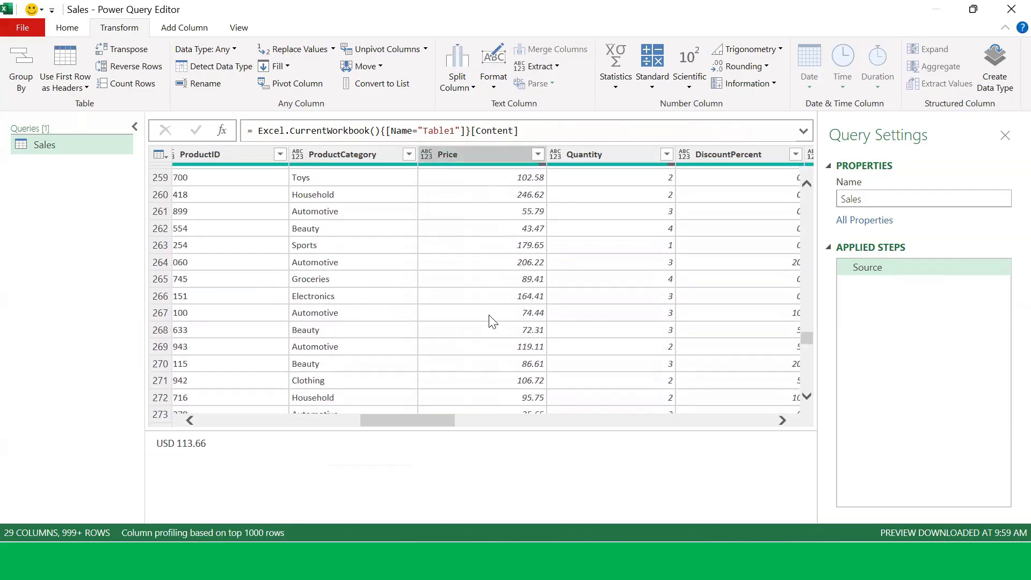
scroll(489, 209, down, 3)
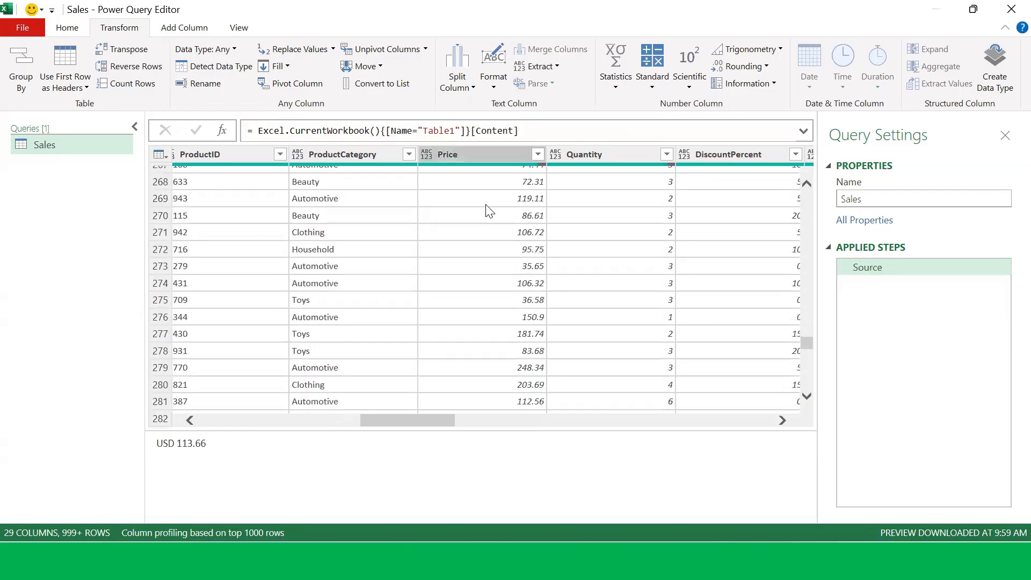
scroll(487, 211, down, 6)
scroll(488, 210, up, 2)
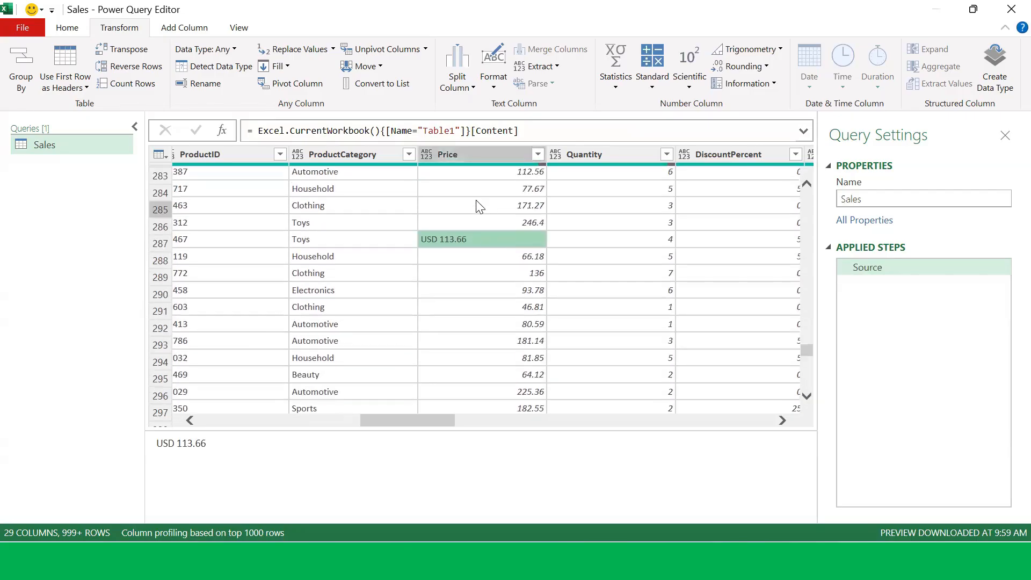
click(425, 158)
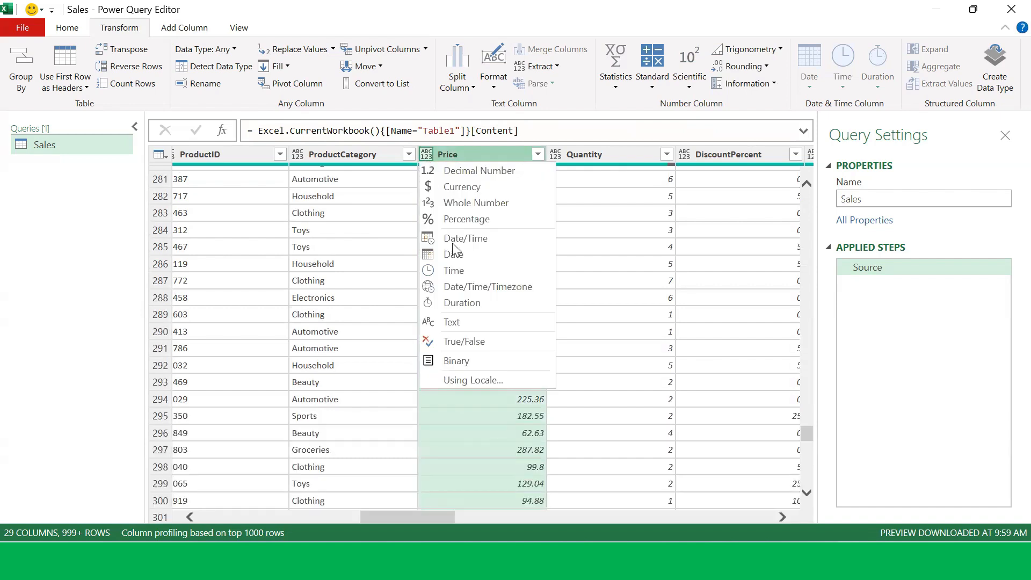
click(485, 431)
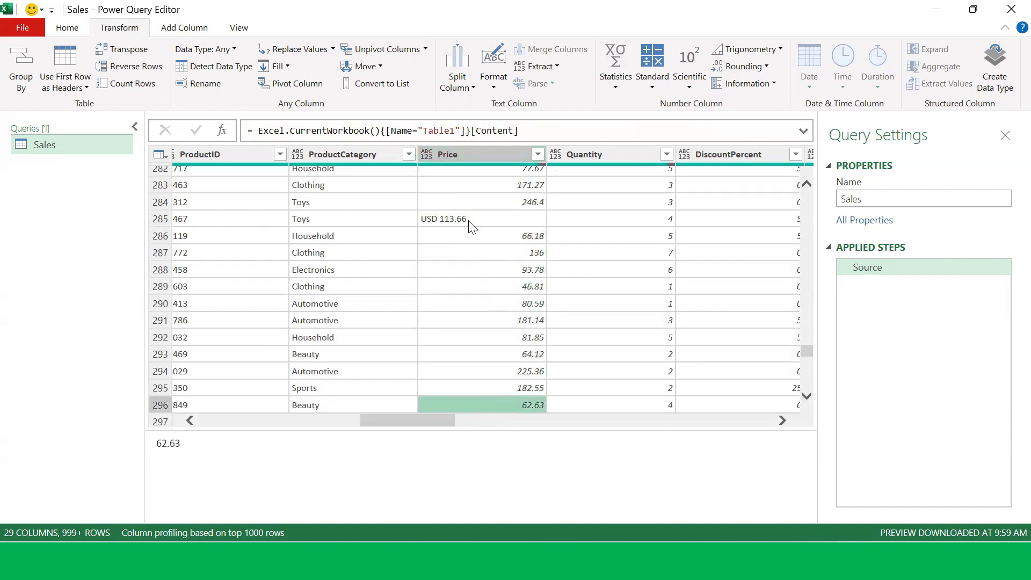
click(476, 216)
scroll(479, 230, up, 2)
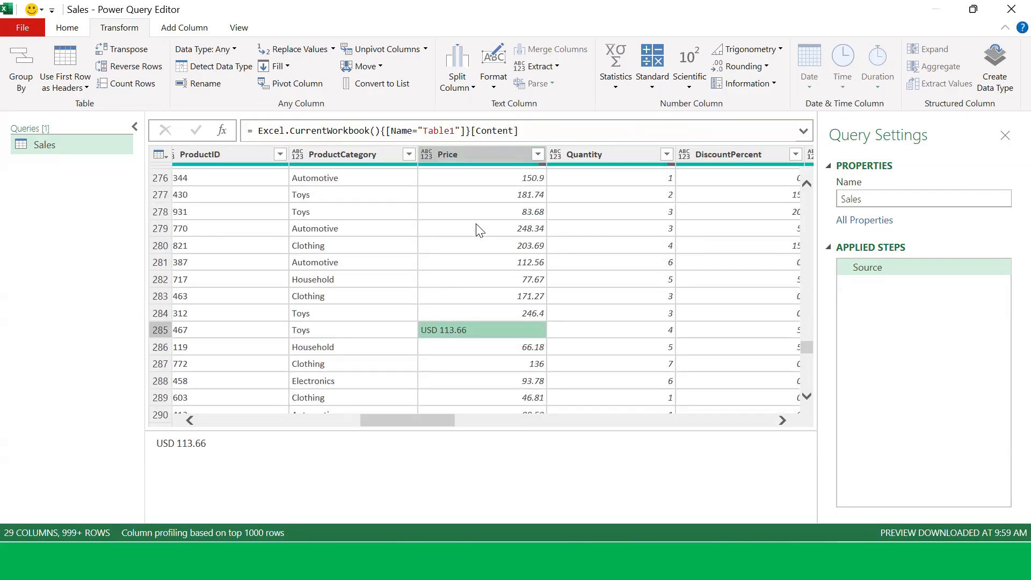
scroll(488, 250, down, 10)
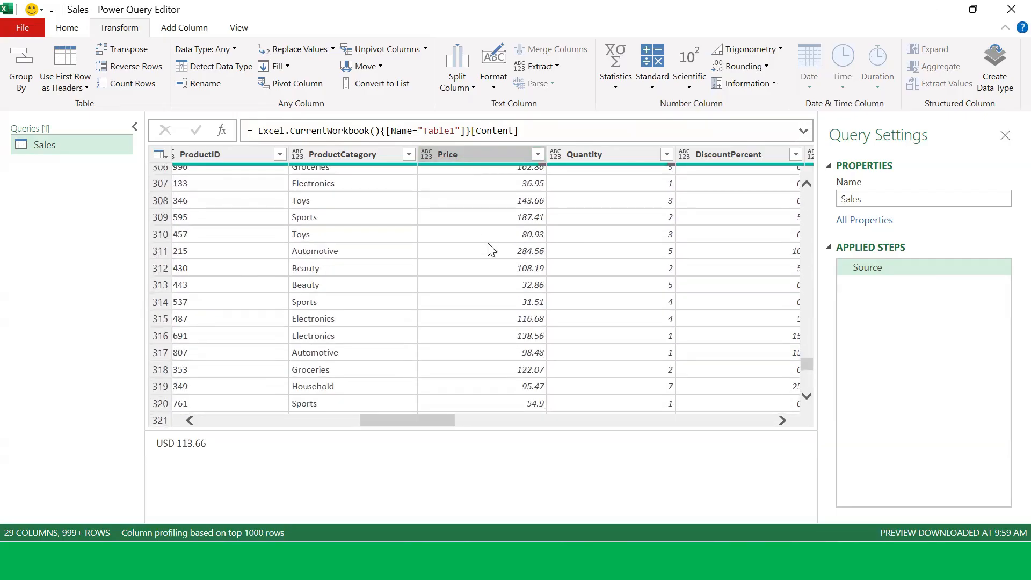
scroll(491, 249, down, 7)
Step: Scroll the Price filter list down to its USD-prefixed values and apply the filter unchanged
click(538, 154)
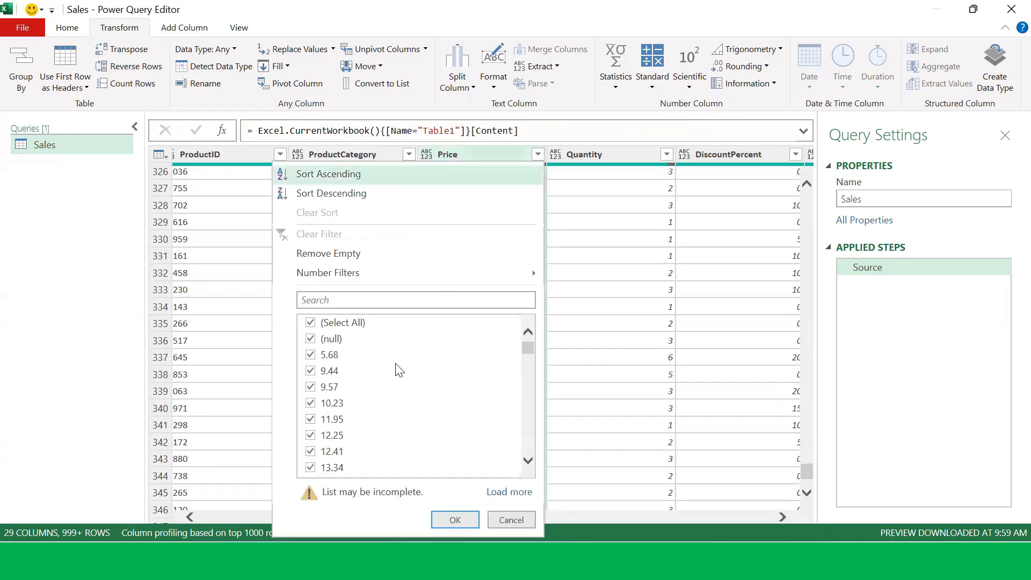
scroll(399, 370, down, 7)
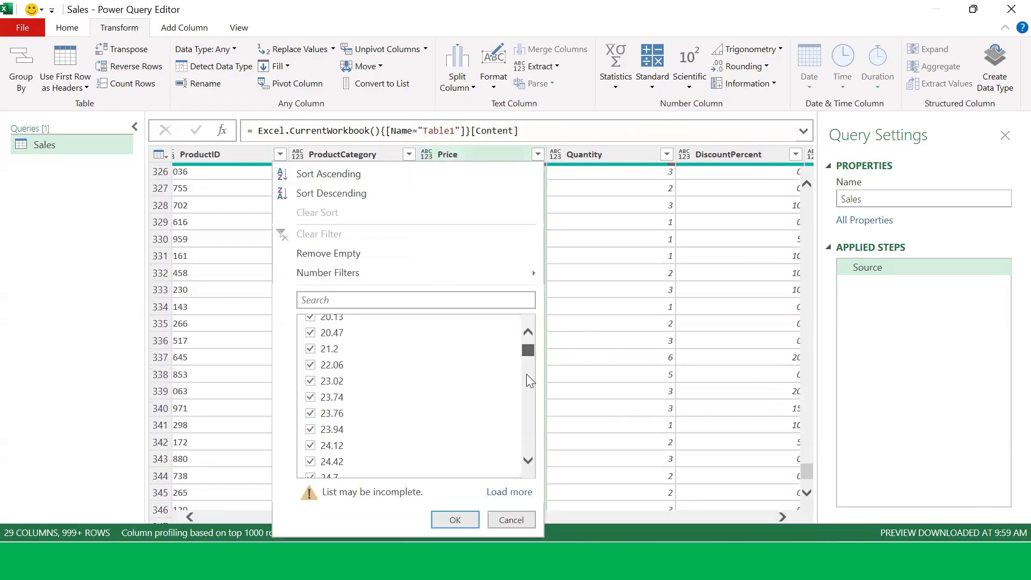
drag(530, 380, 532, 470)
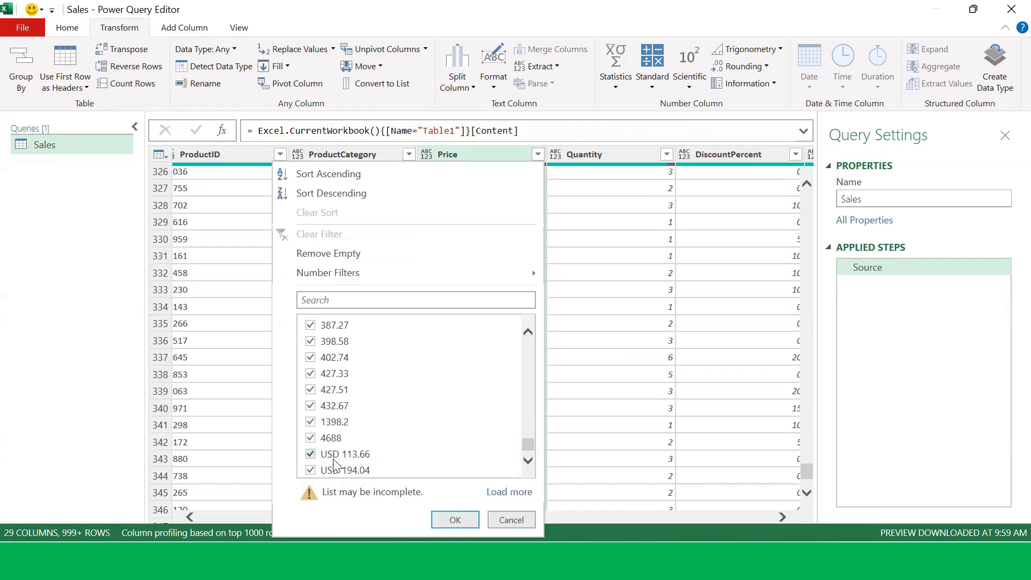
click(455, 520)
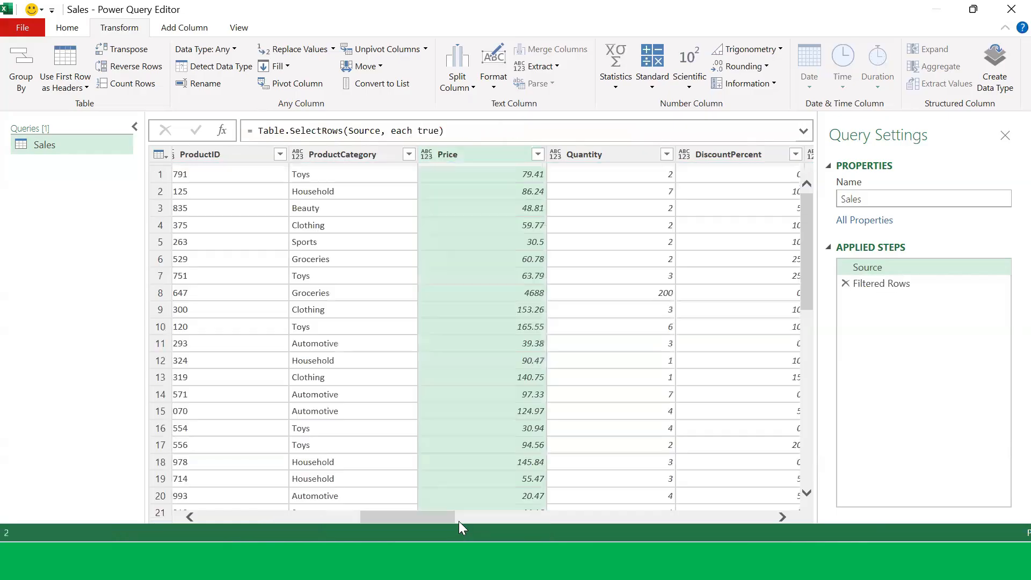
scroll(505, 363, down, 20)
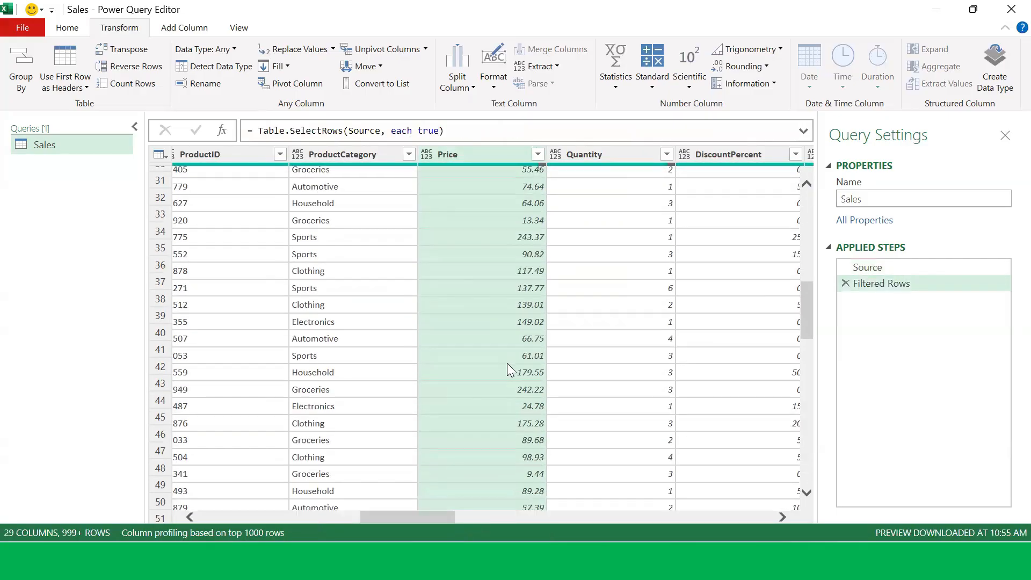
scroll(508, 368, down, 4)
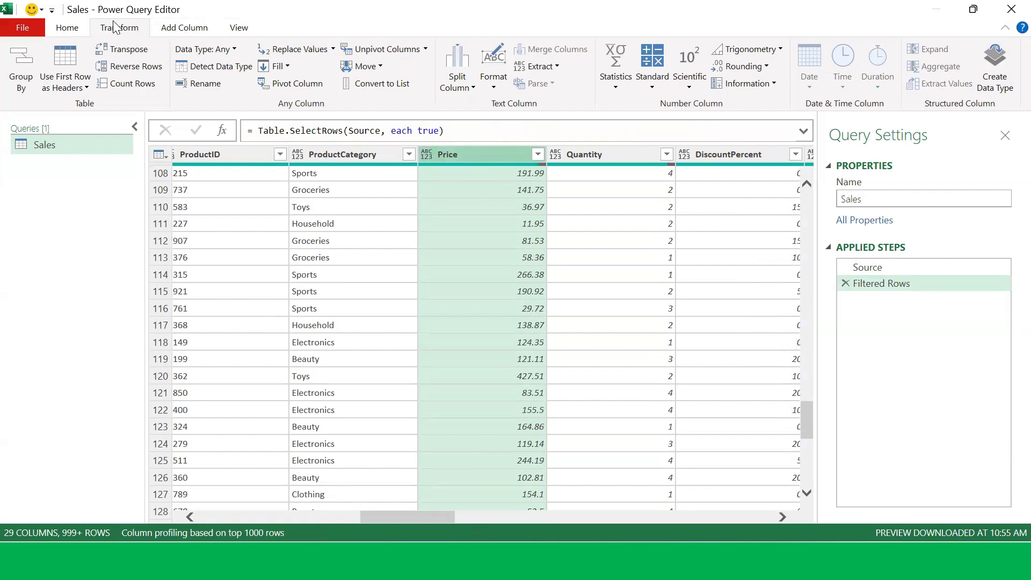
click(294, 52)
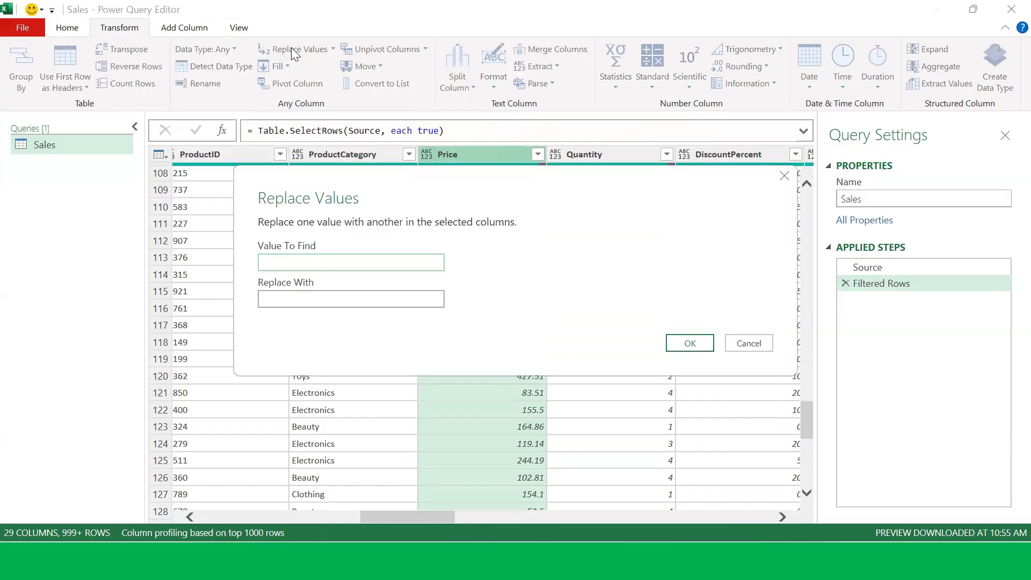
text(USD)
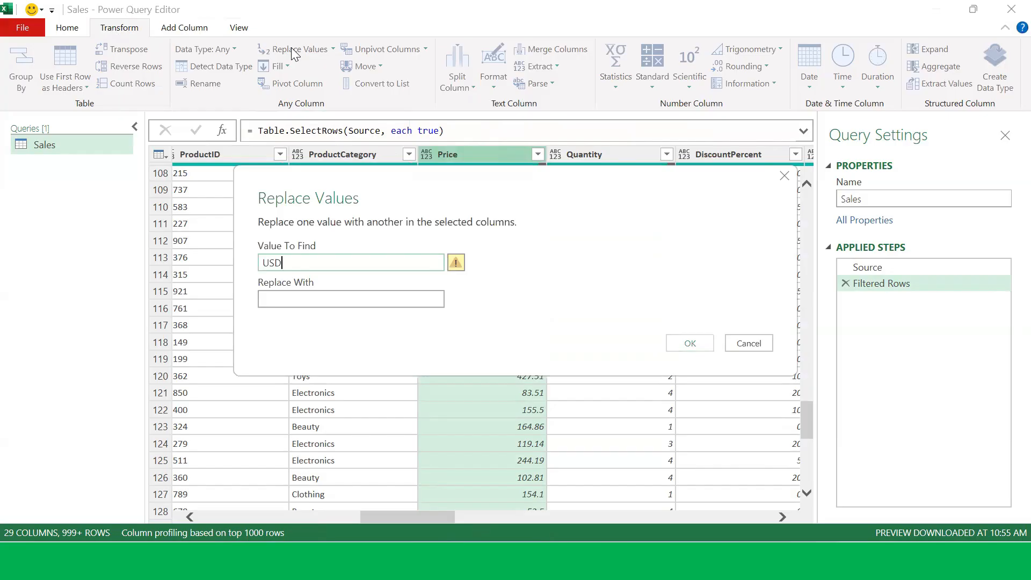
key(Escape)
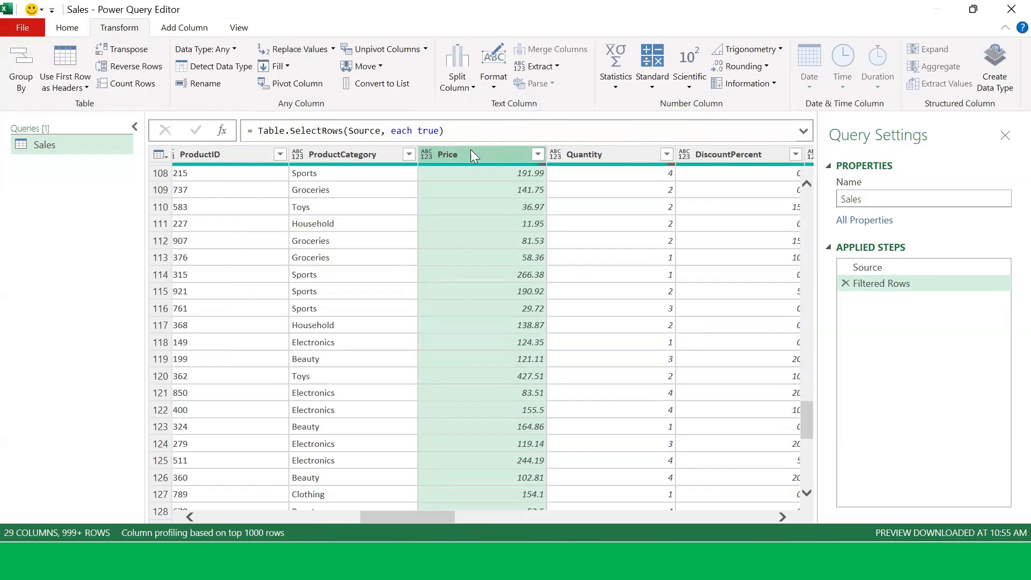
Step: Change the Price column's data type to Text and scroll through its values
click(427, 155)
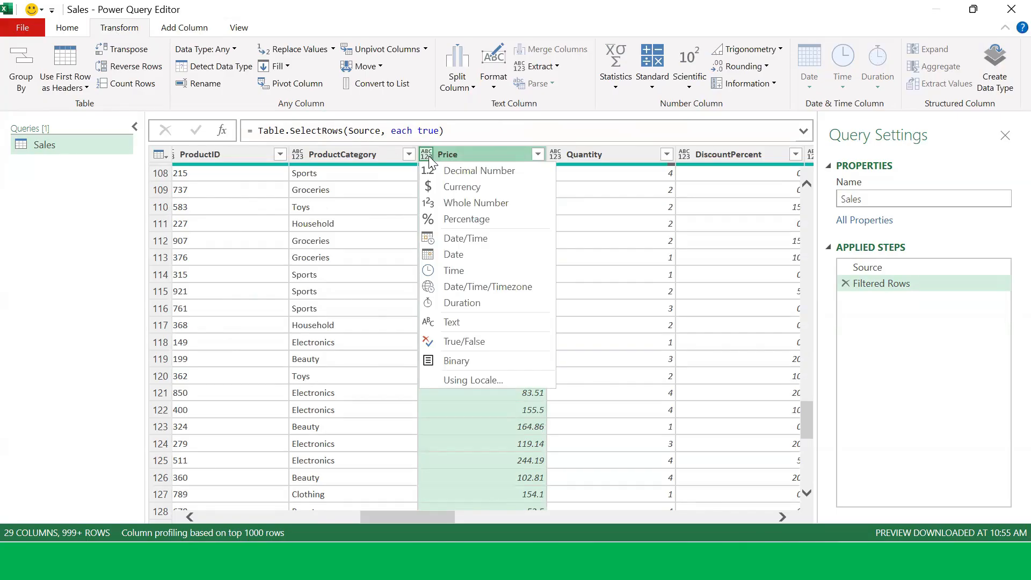
click(491, 322)
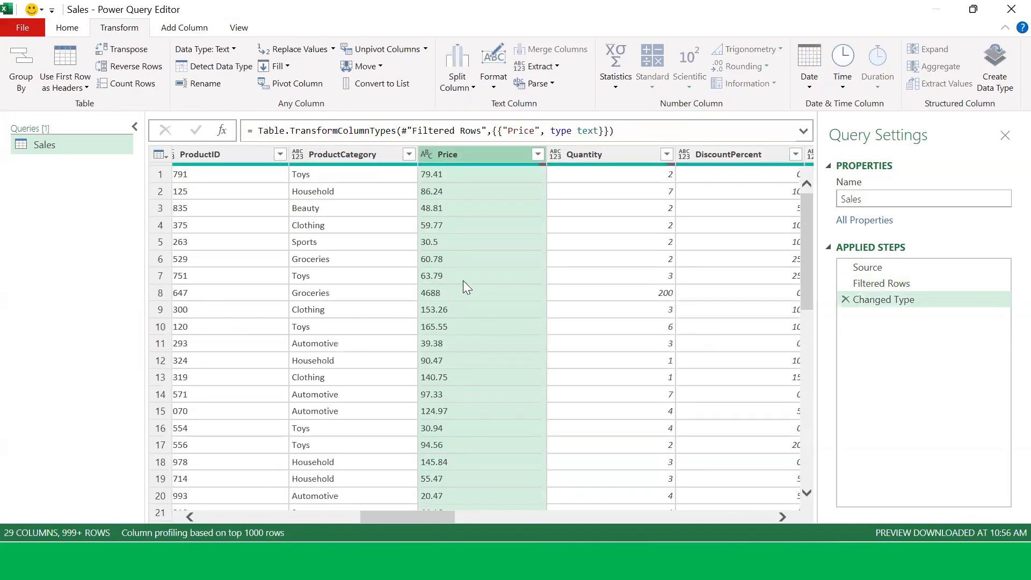
scroll(463, 280, down, 11)
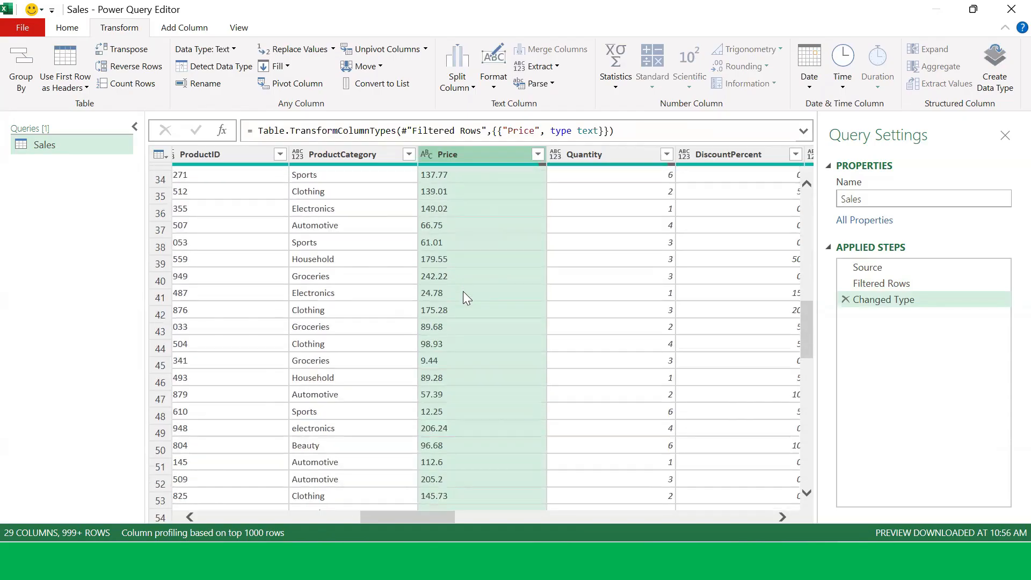
scroll(463, 291, down, 20)
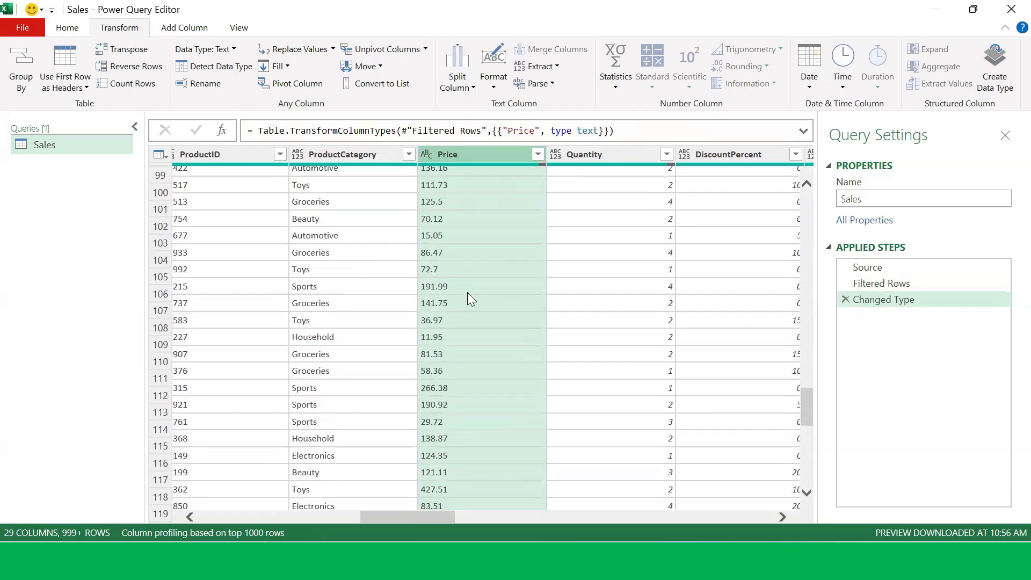
Step: Review the Price filter list down to the USD entries and apply it unchanged
scroll(467, 292, down, 19)
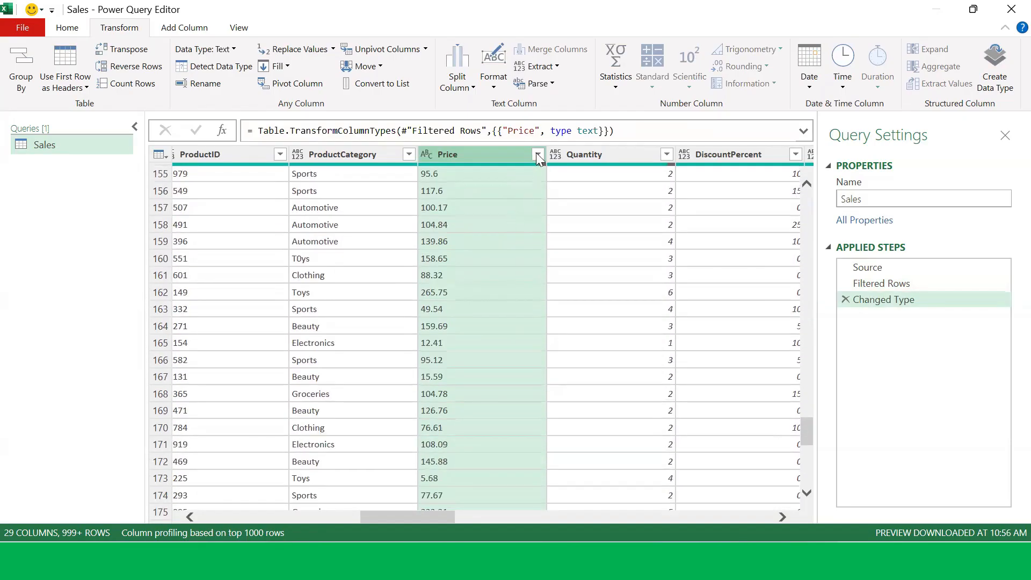
click(537, 155)
scroll(385, 390, down, 10)
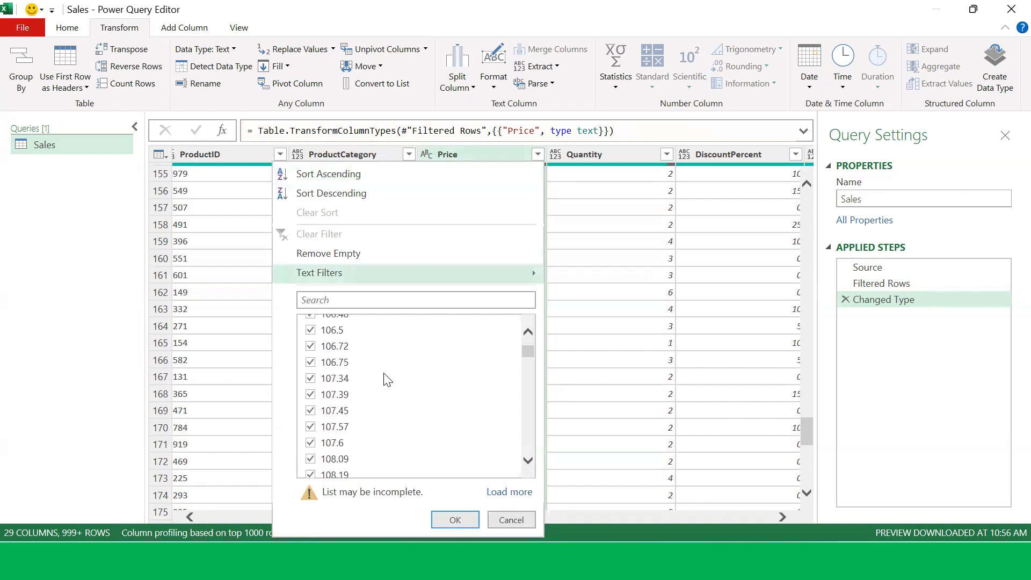
scroll(392, 379, down, 6)
drag(528, 352, 511, 472)
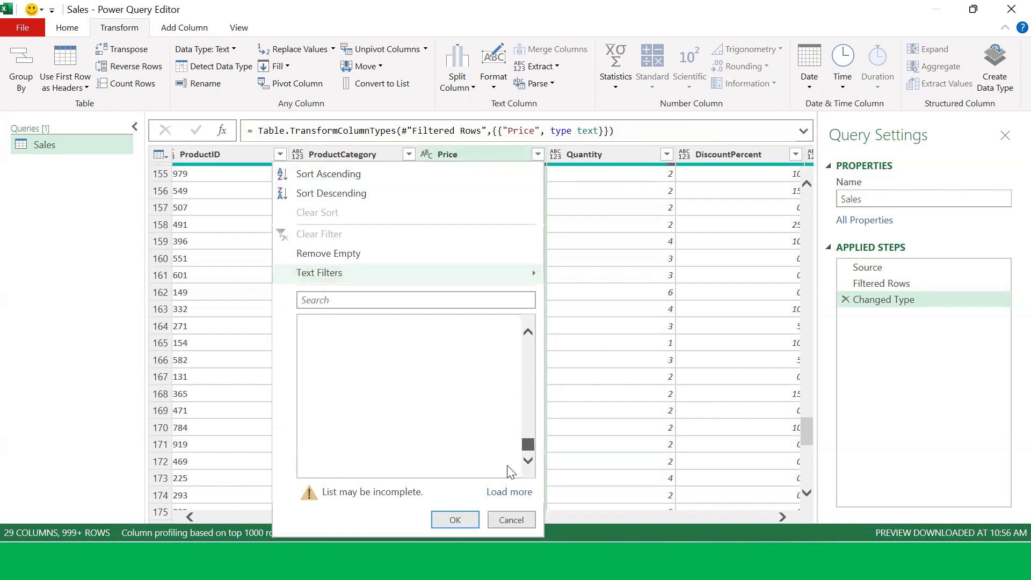
click(456, 520)
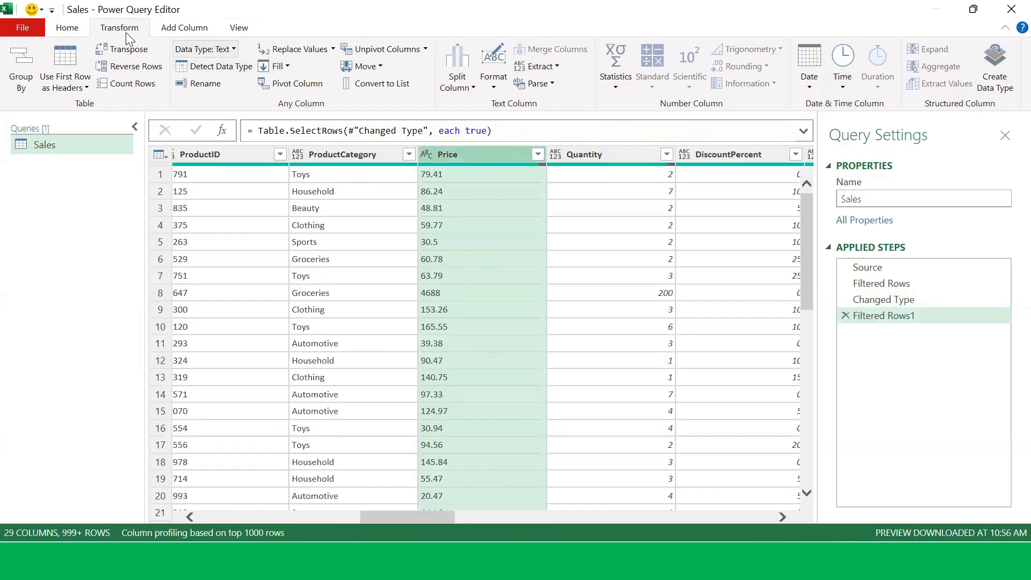
Step: Replace USD with an empty value in the Price column
click(291, 49)
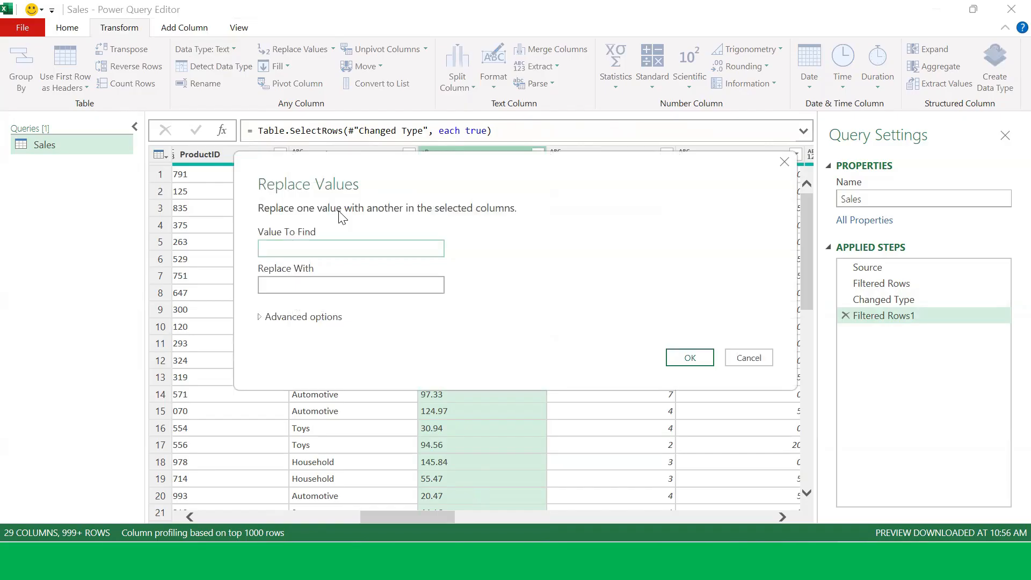
text(USD)
click(687, 358)
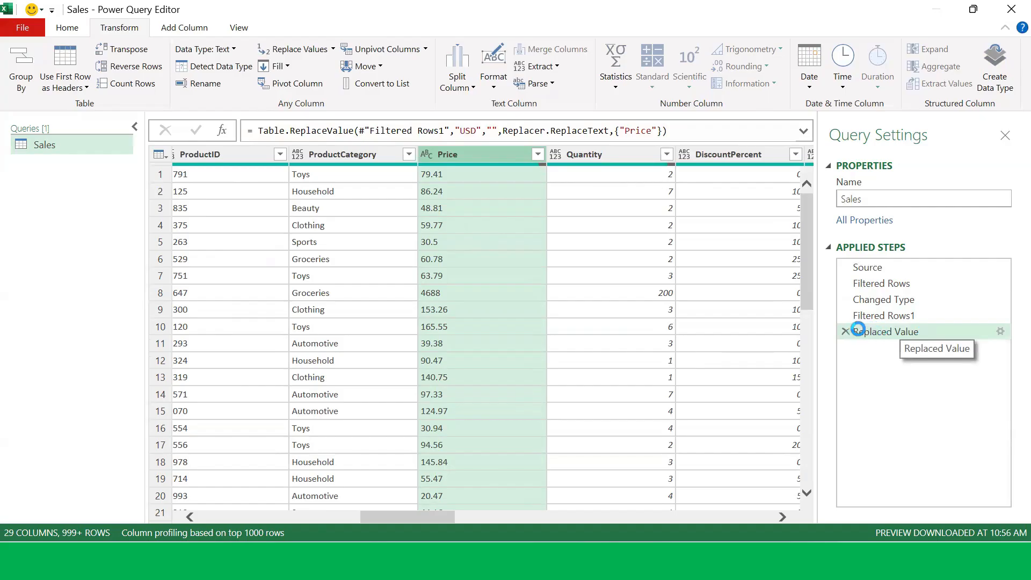
Step: Scroll through the Price filter list and apply the filter unchanged
click(536, 155)
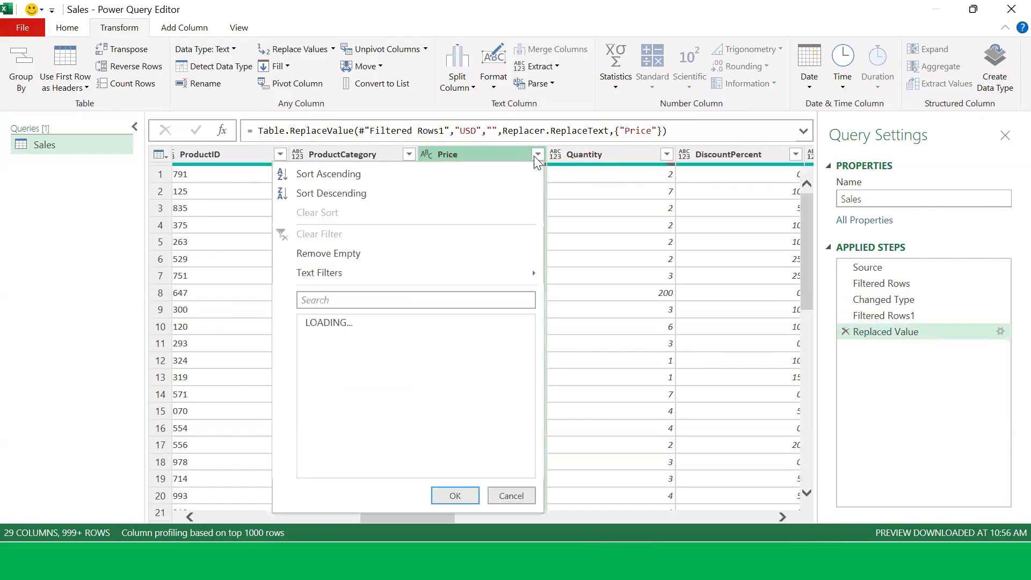
click(535, 155)
click(537, 158)
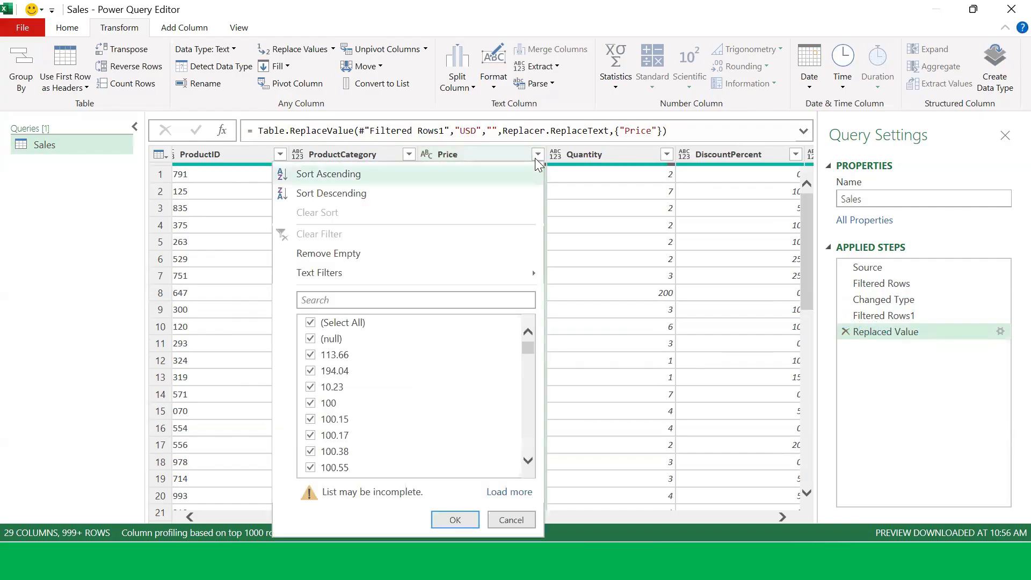
drag(536, 345, 521, 486)
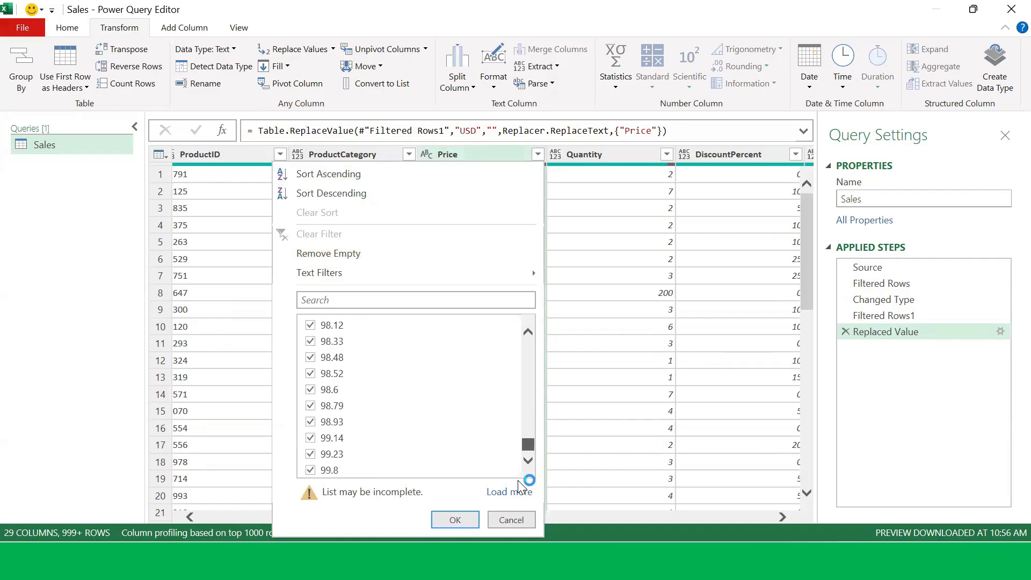
click(456, 519)
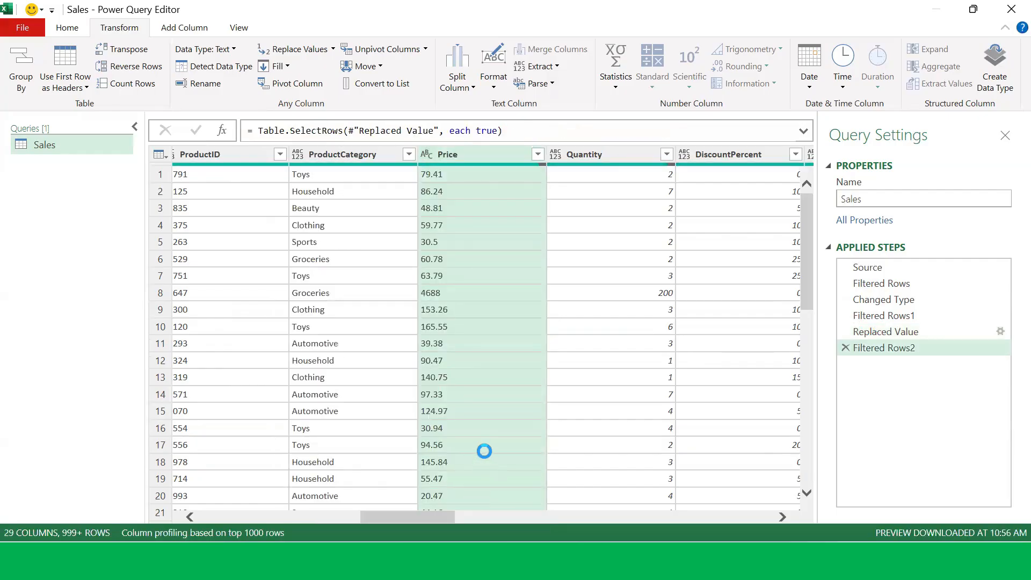
Step: Change the Price column's data type to Decimal Number
click(427, 154)
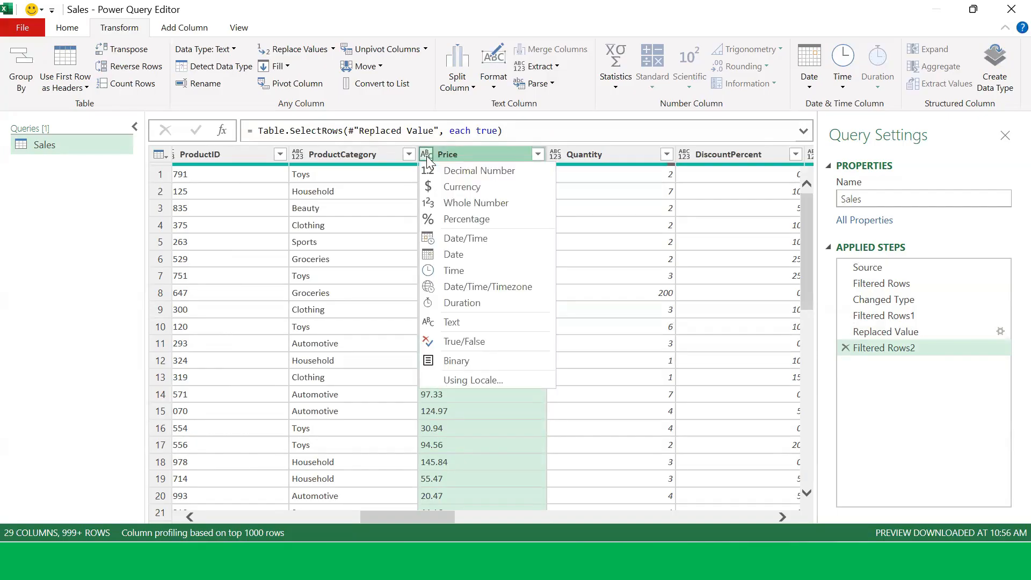
click(431, 439)
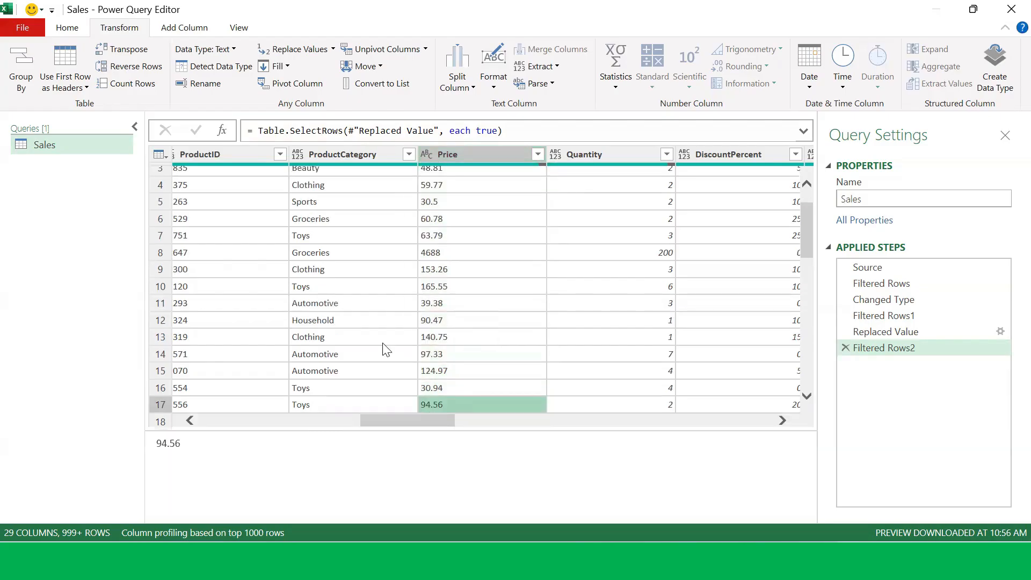
click(452, 154)
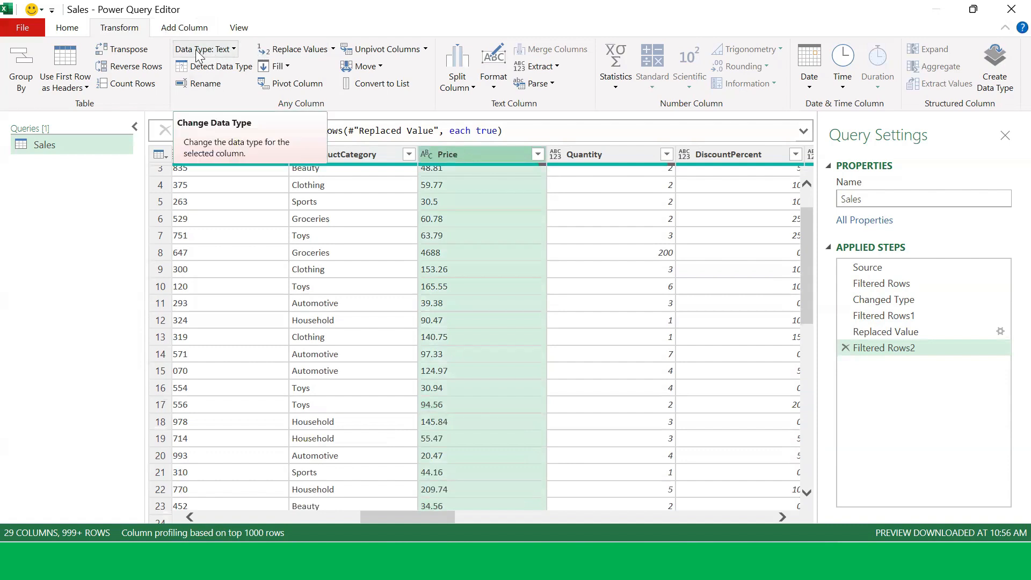
click(234, 49)
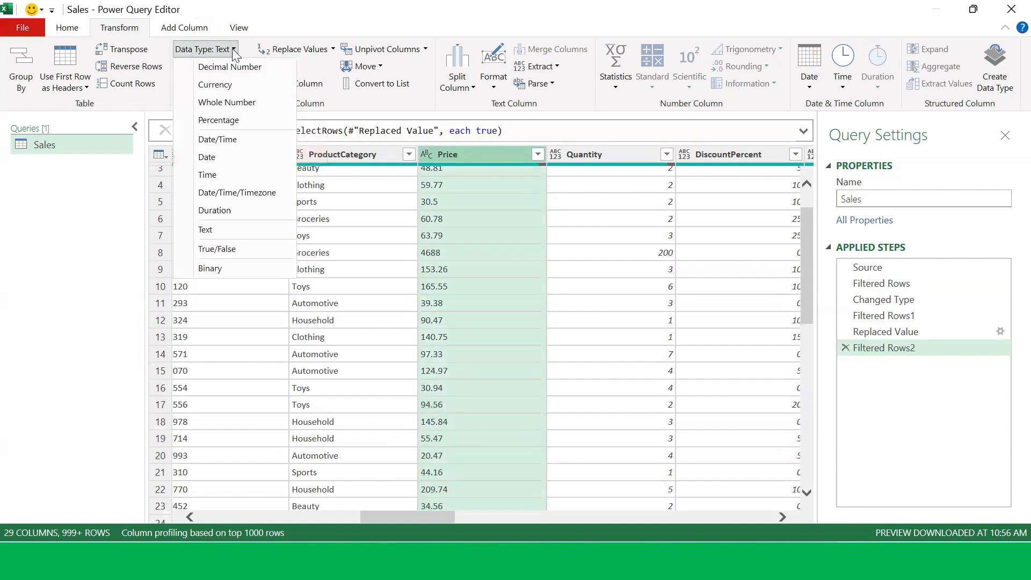
click(232, 68)
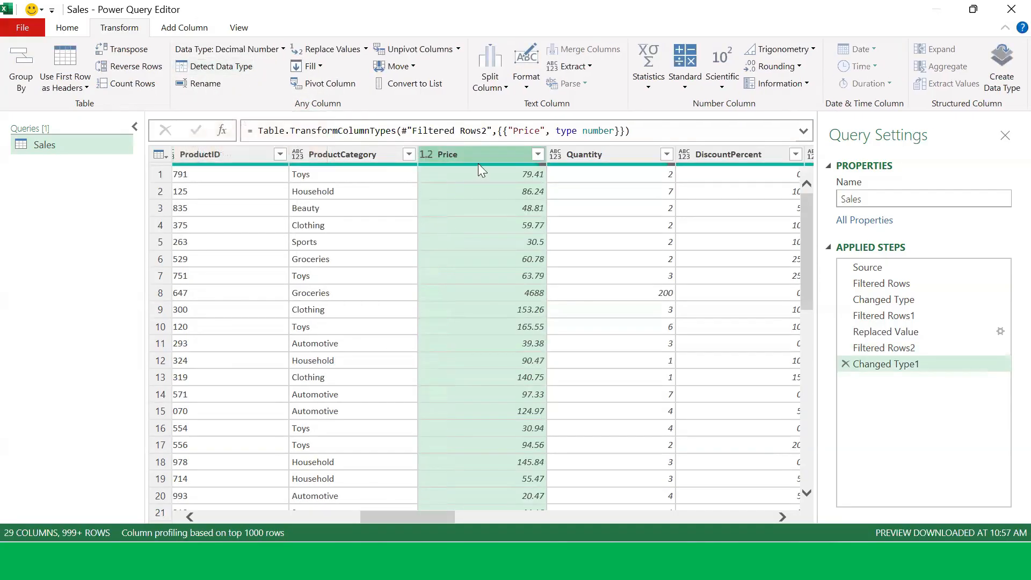
Step: Scroll through the Price column's values and across the table's columns
scroll(477, 189, down, 11)
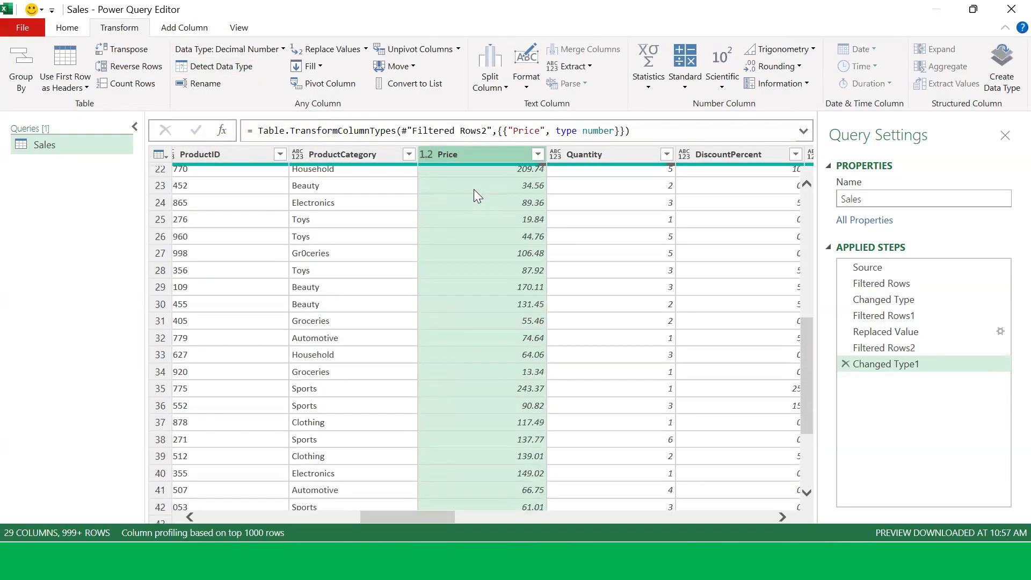
scroll(474, 190, down, 20)
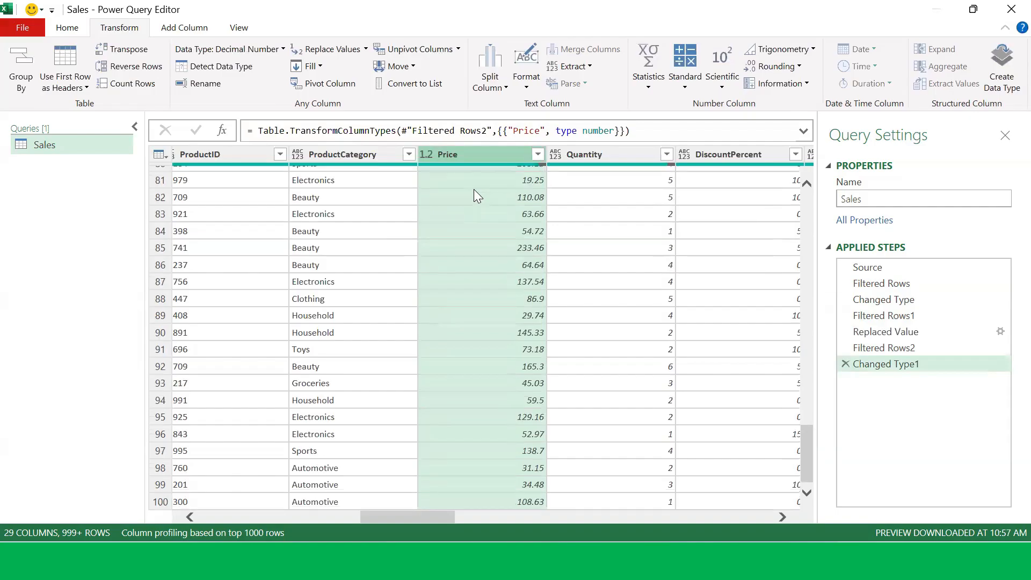
scroll(475, 203, down, 9)
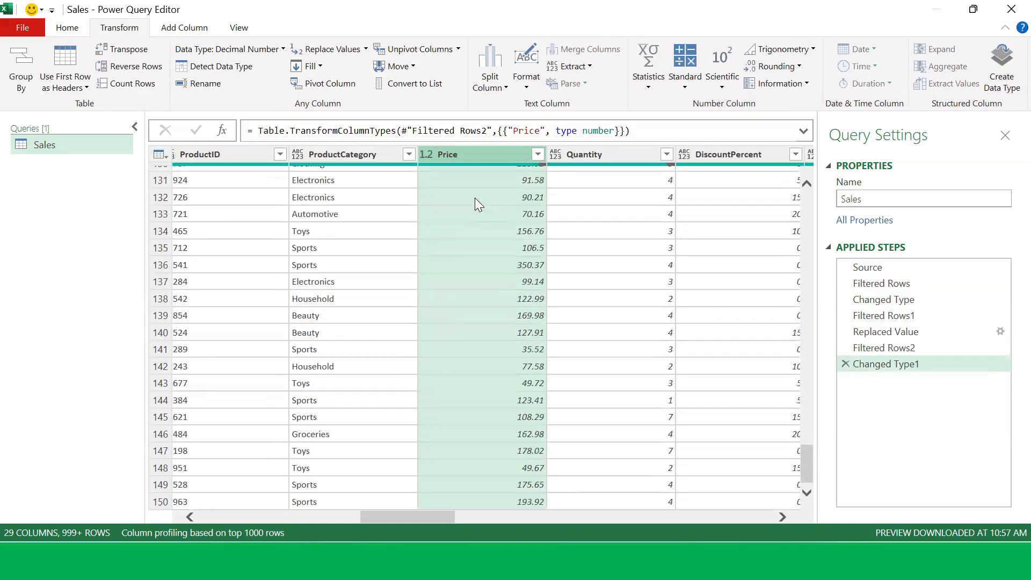
scroll(476, 199, up, 20)
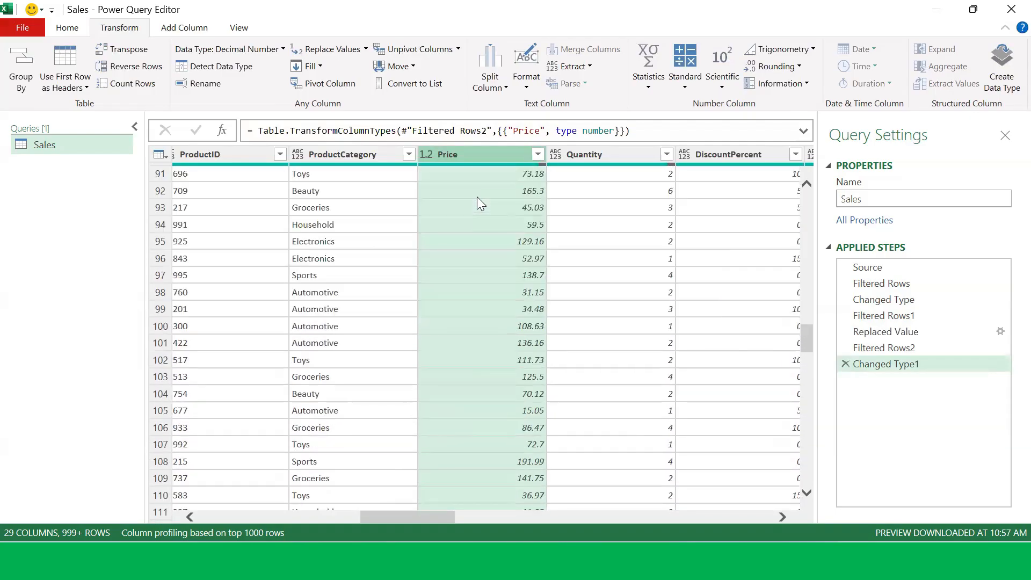
scroll(480, 196, up, 16)
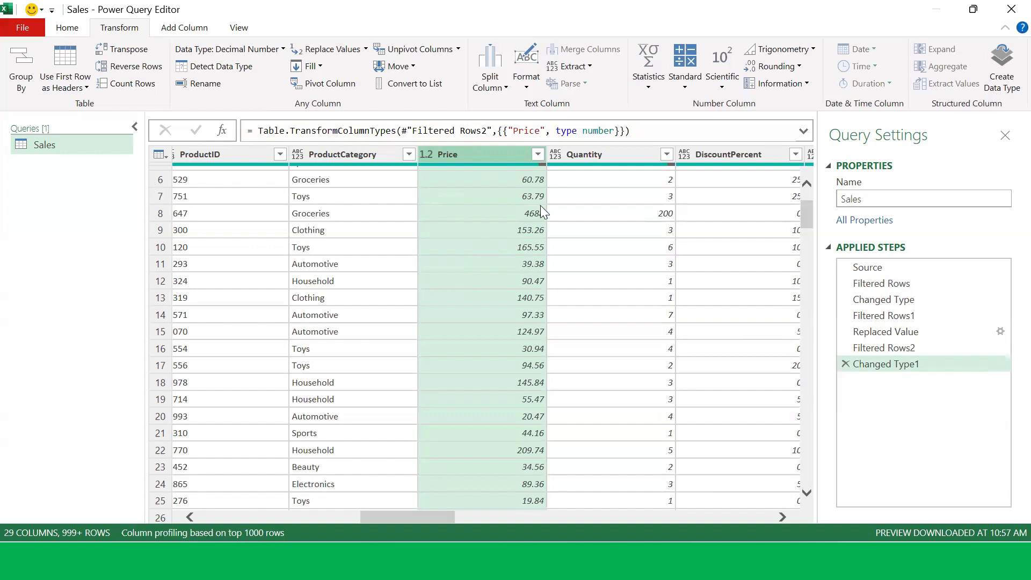
drag(450, 516, 747, 541)
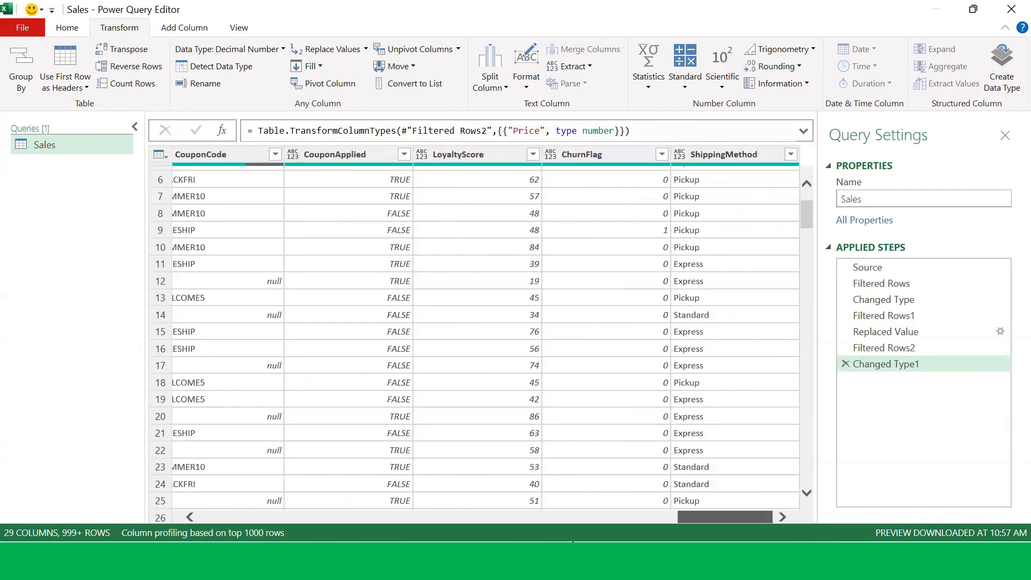
drag(572, 542, 432, 541)
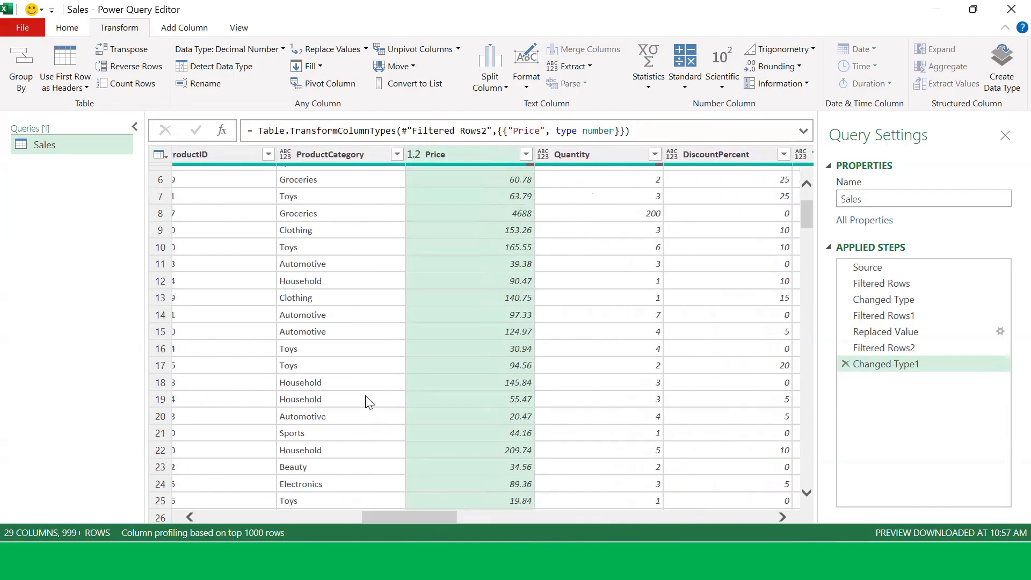
Step: Review the ProductCategory filter list for misspelled categories and apply it unchanged
click(396, 156)
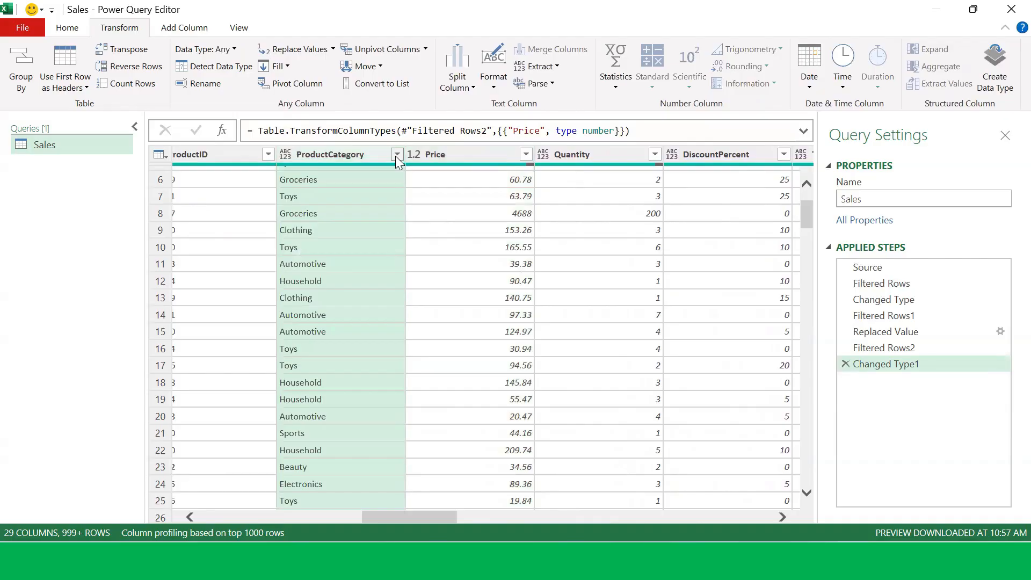
click(396, 155)
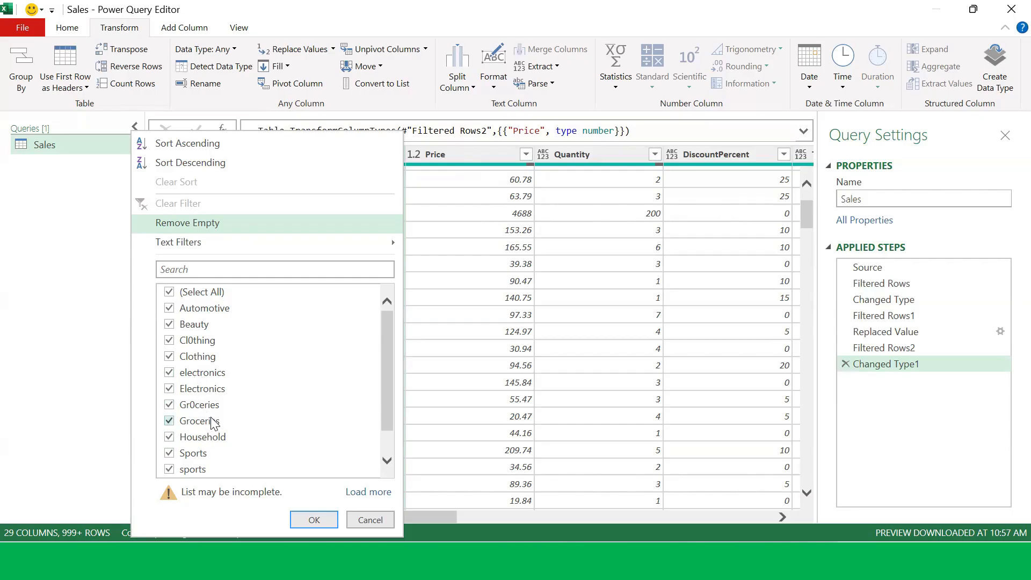
scroll(207, 457, down, 1)
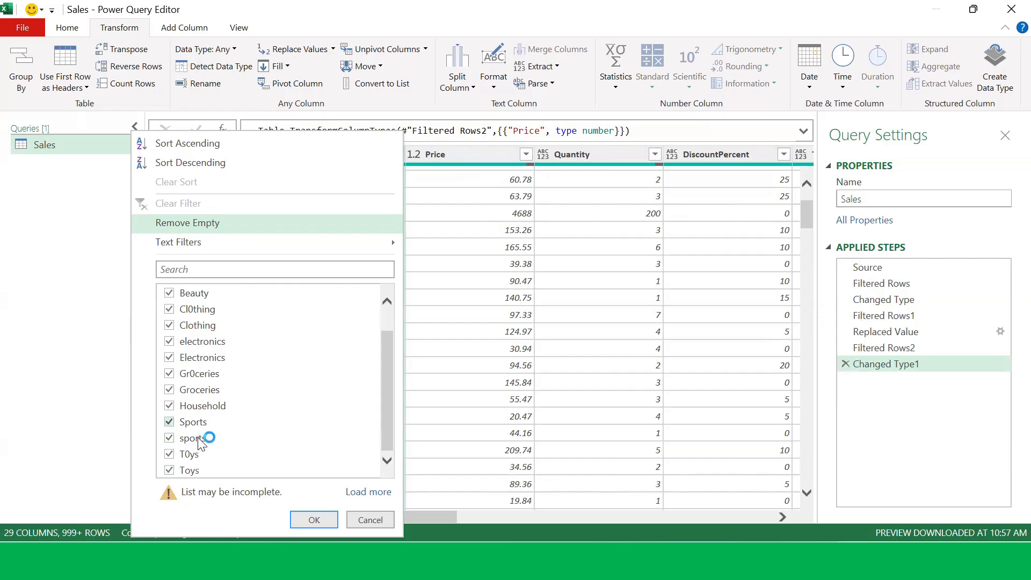
click(315, 519)
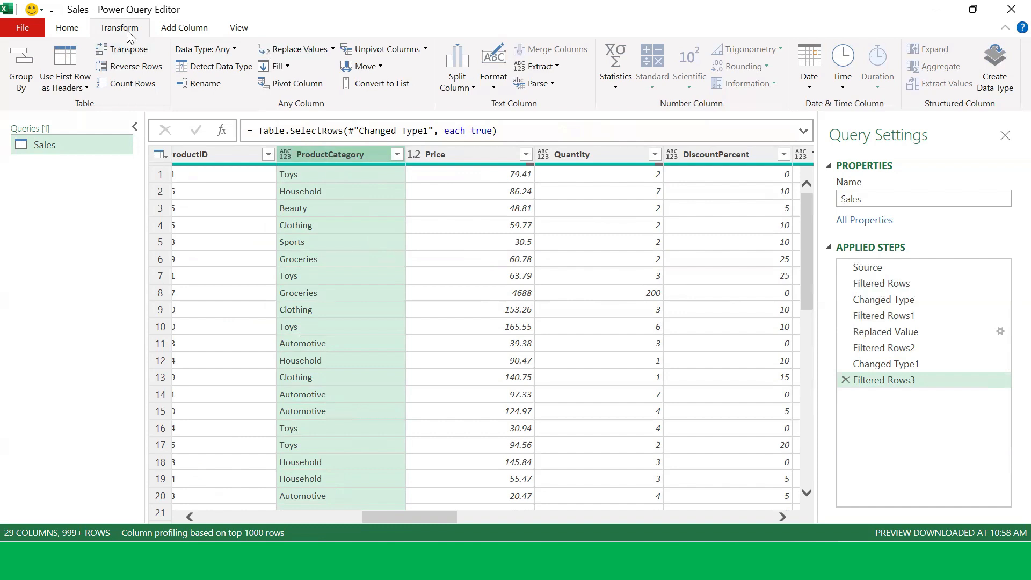
Step: Replace Gr0ceries with Groceries in the ProductCategory column and recheck its filter list
click(295, 53)
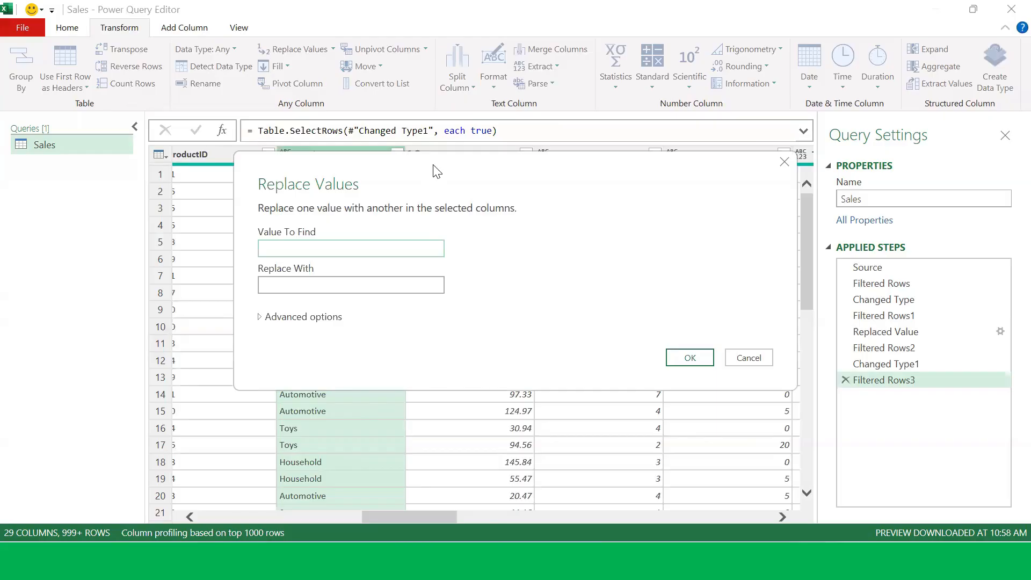
drag(436, 171, 671, 198)
click(571, 274)
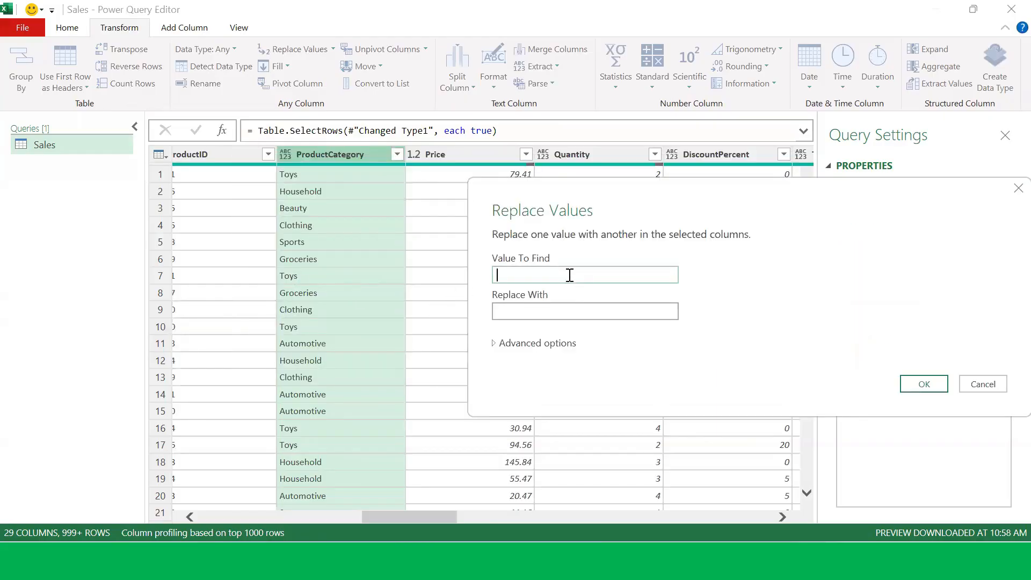
text(Gro)
key(BackSpace)
text(0ceries)
click(550, 311)
click(549, 311)
text(Groc)
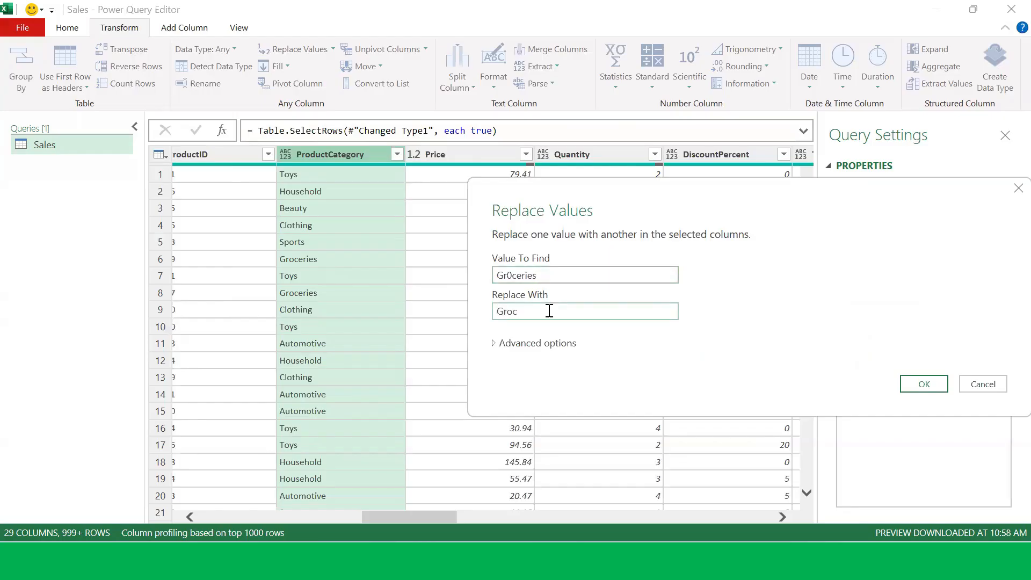
text(eries)
click(924, 383)
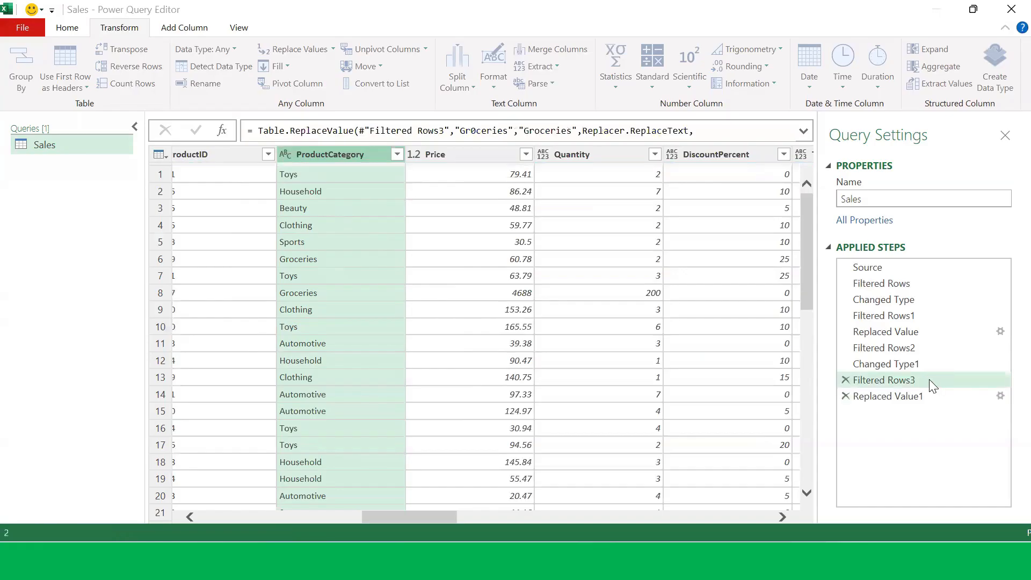
click(396, 154)
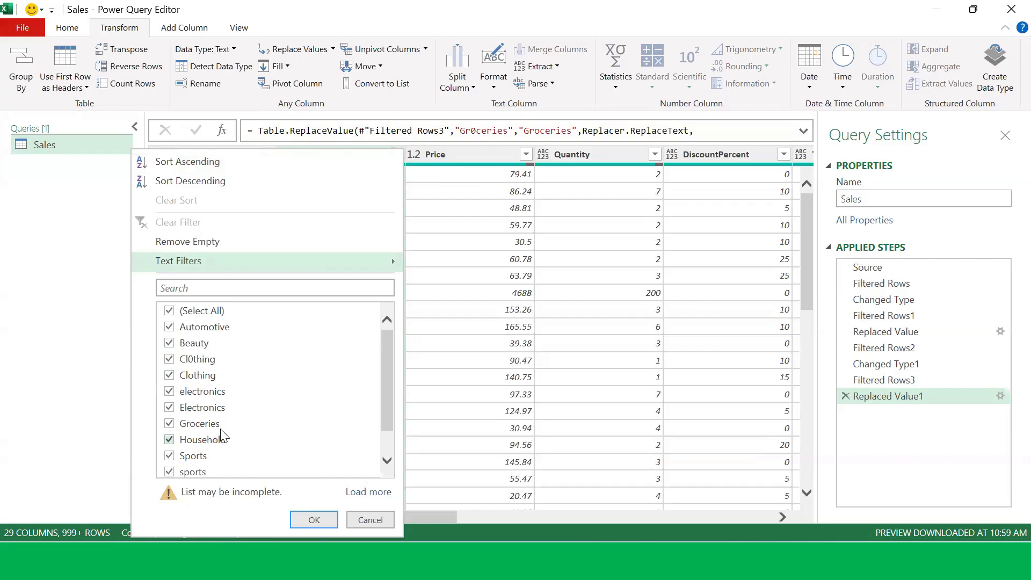
click(315, 520)
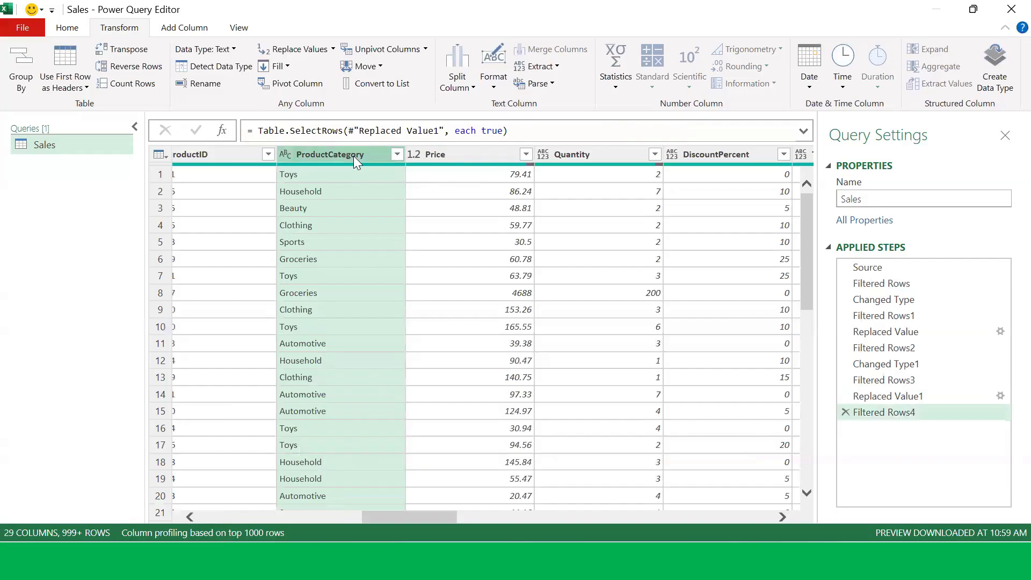
Step: Replace electronics with Electronics in the ProductCategory column
click(204, 49)
click(298, 49)
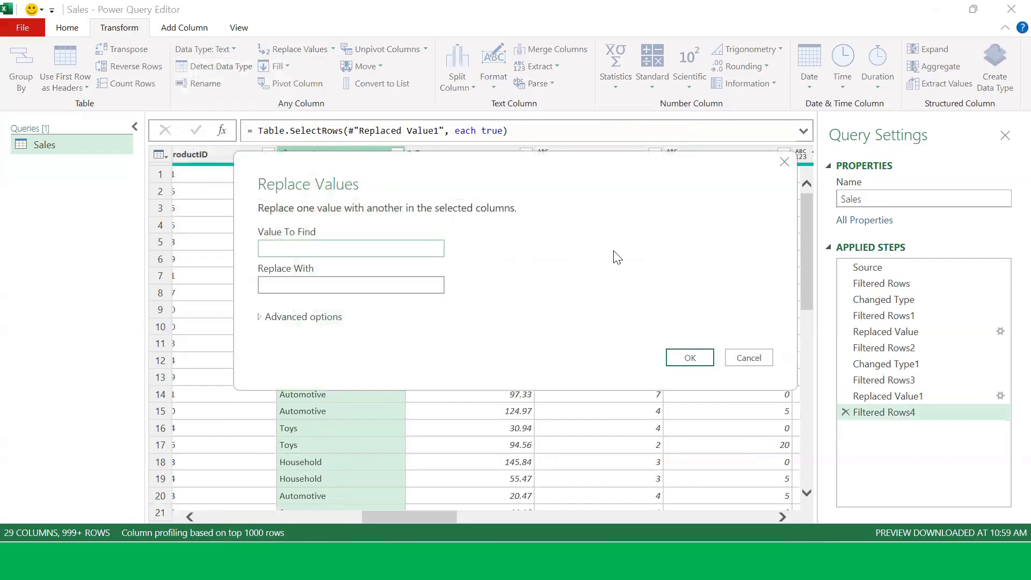
text(Electronics)
key(BackSpace)
text(e)
click(350, 284)
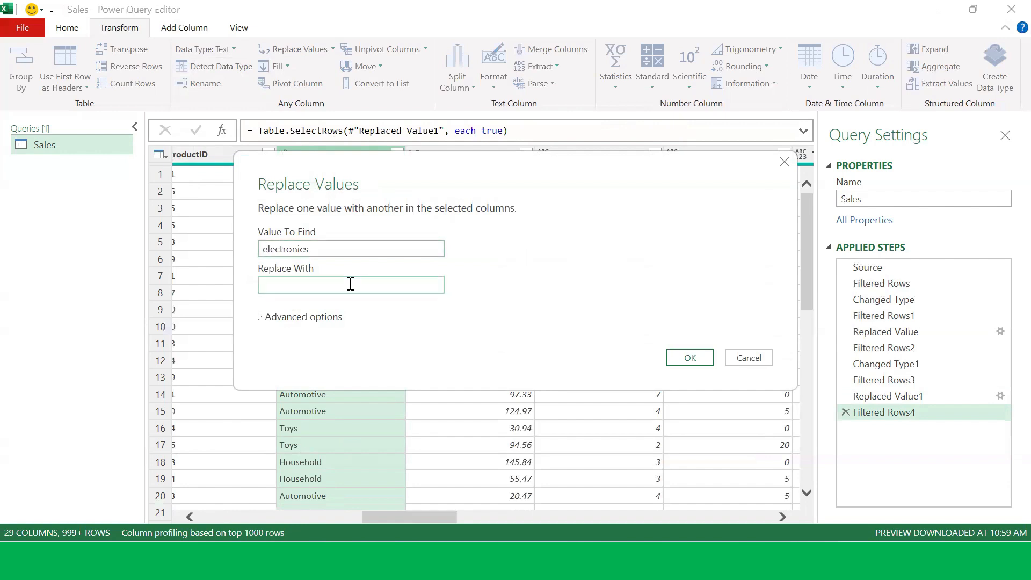
text(Electronics)
click(691, 358)
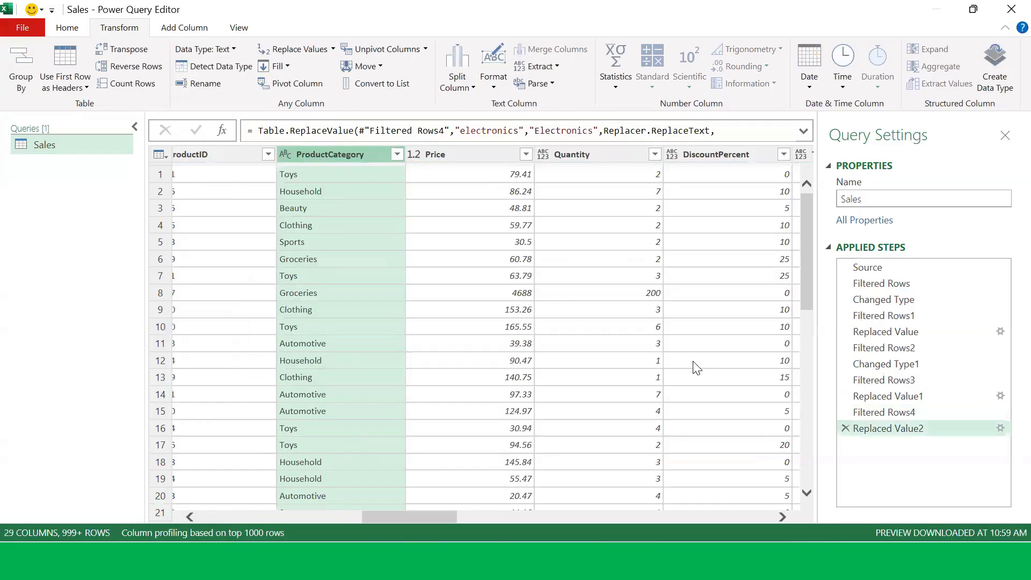
Step: Review the ProductCategory filter list again and apply it unchanged
click(397, 155)
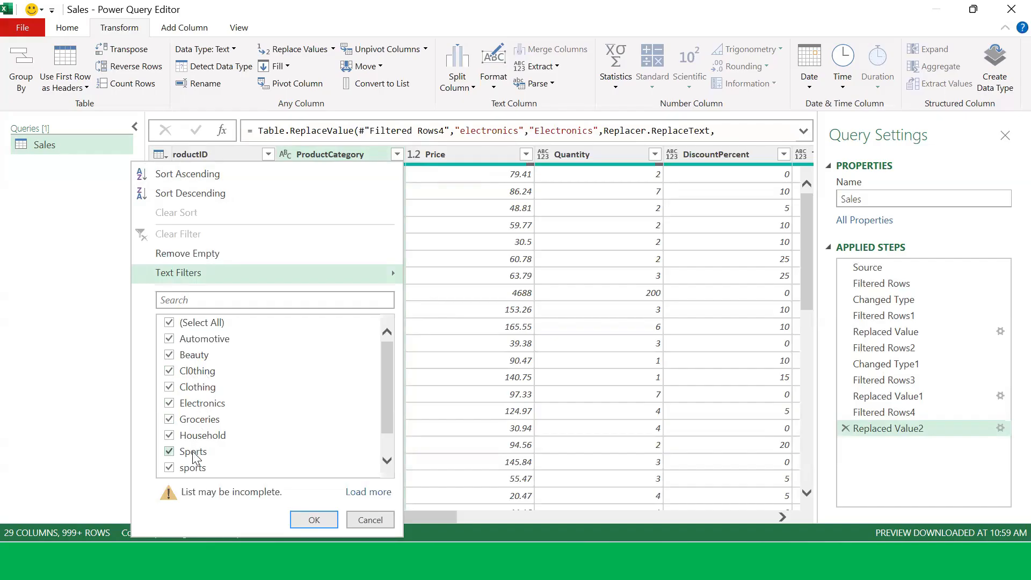
scroll(215, 451, down, 1)
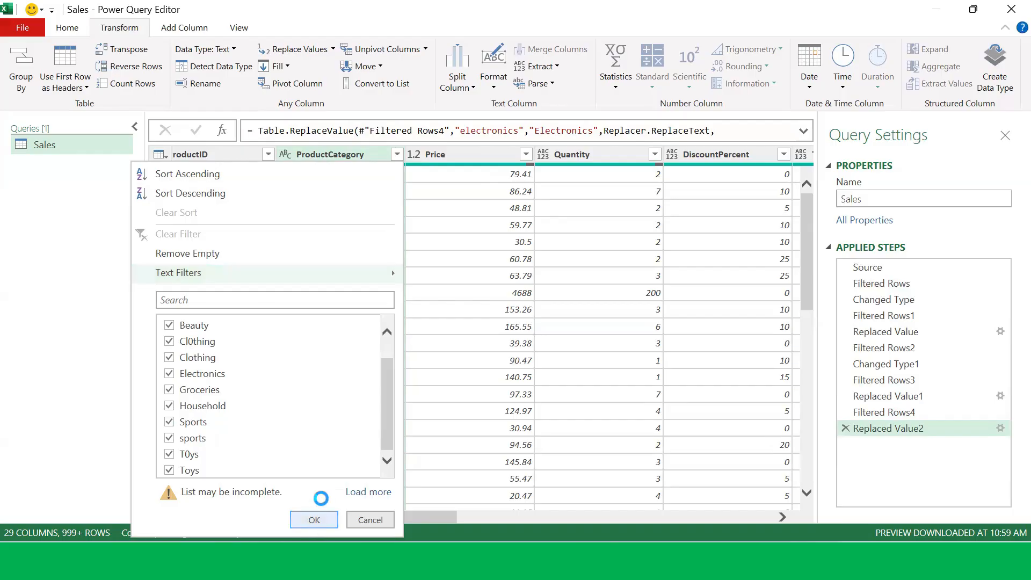
click(314, 520)
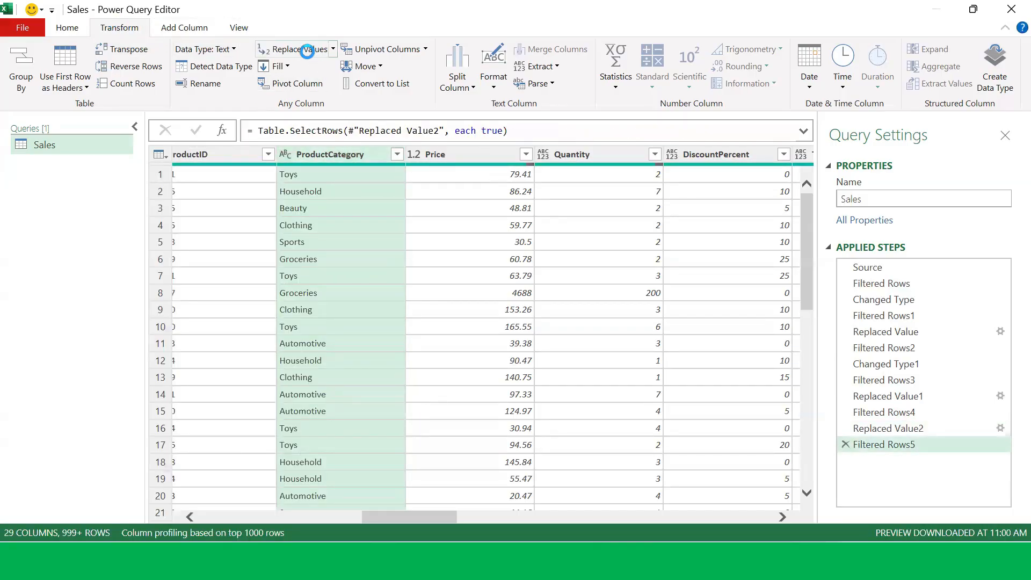
Step: Replace T0ys with Toys in the ProductCategory column
click(307, 49)
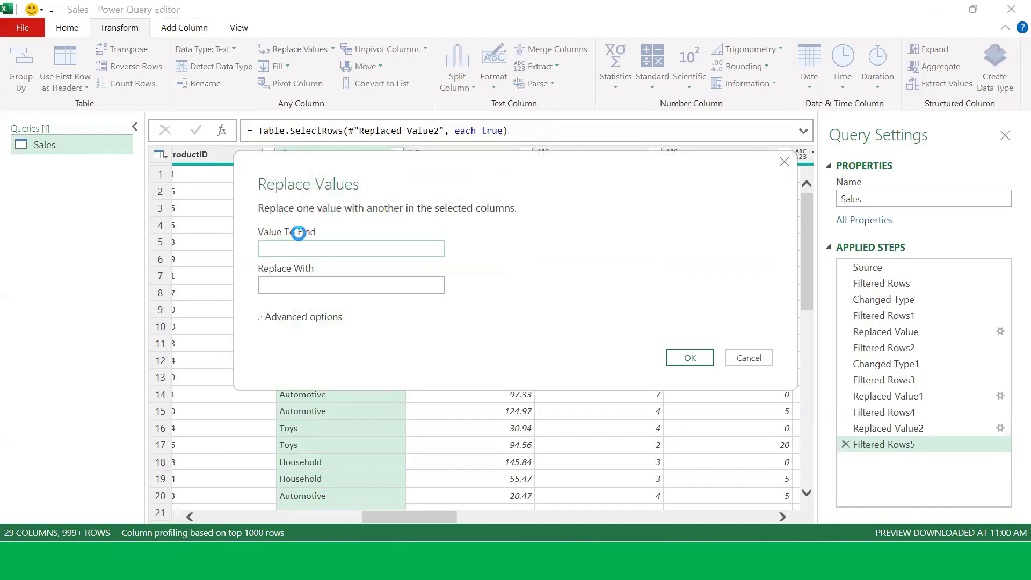
text(To)
key(BackSpace)
text(0ys)
click(350, 289)
text(Toys)
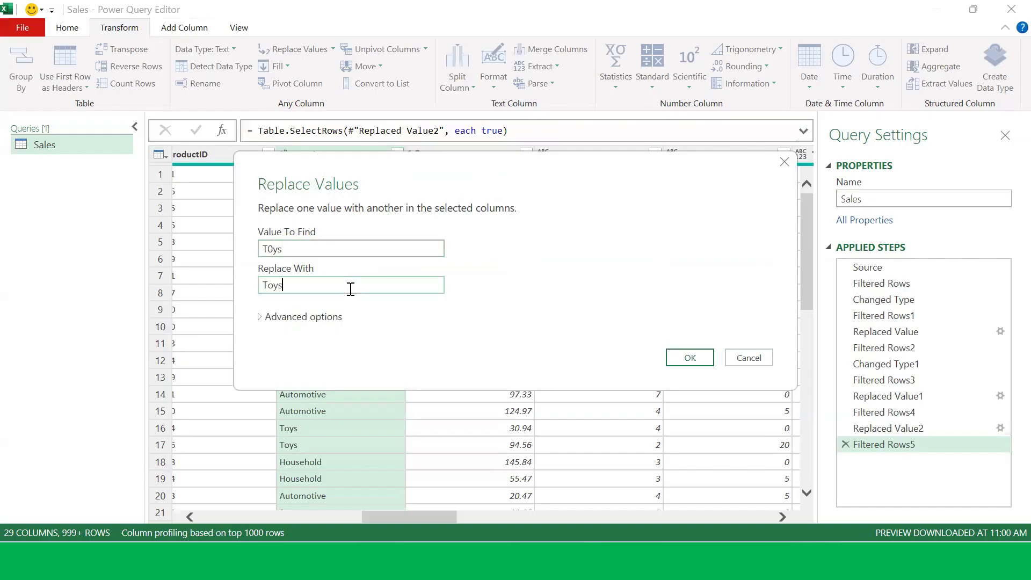
click(697, 360)
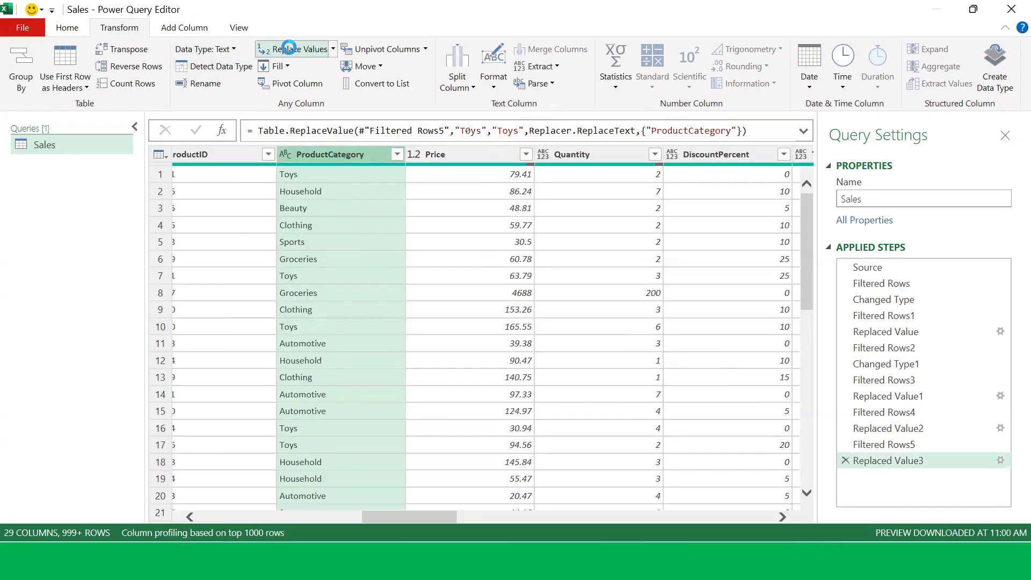
Step: Replace Cl0thing with Clothing in the ProductCategory column
click(289, 48)
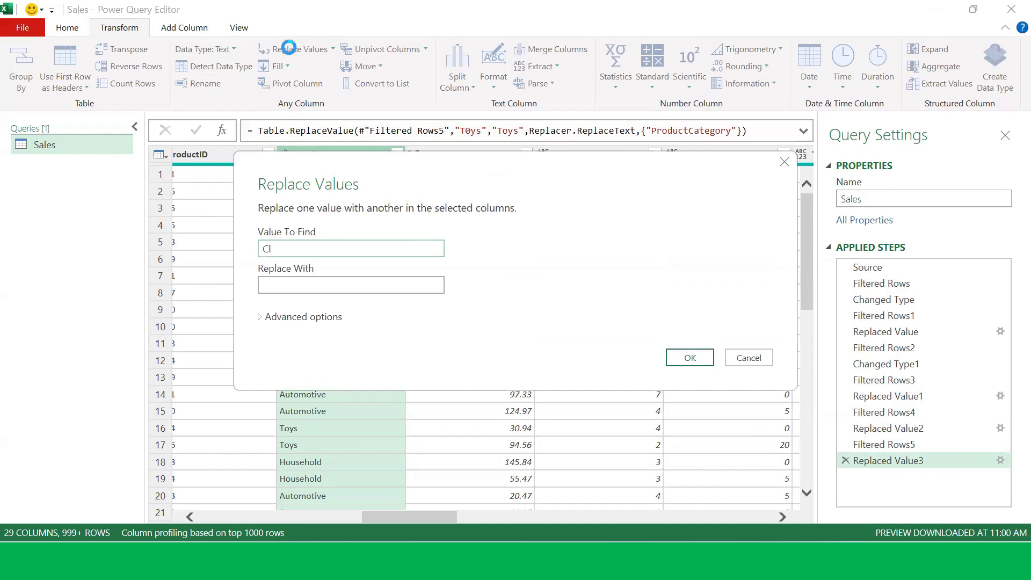
text(Cl0thing)
drag(580, 176, 558, 187)
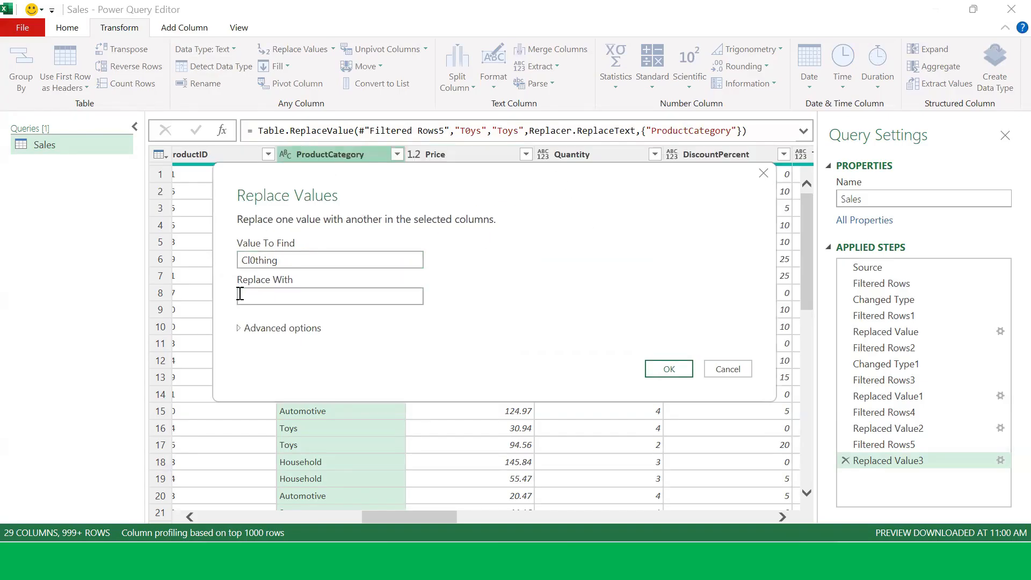
click(256, 296)
text(Clothing)
click(655, 369)
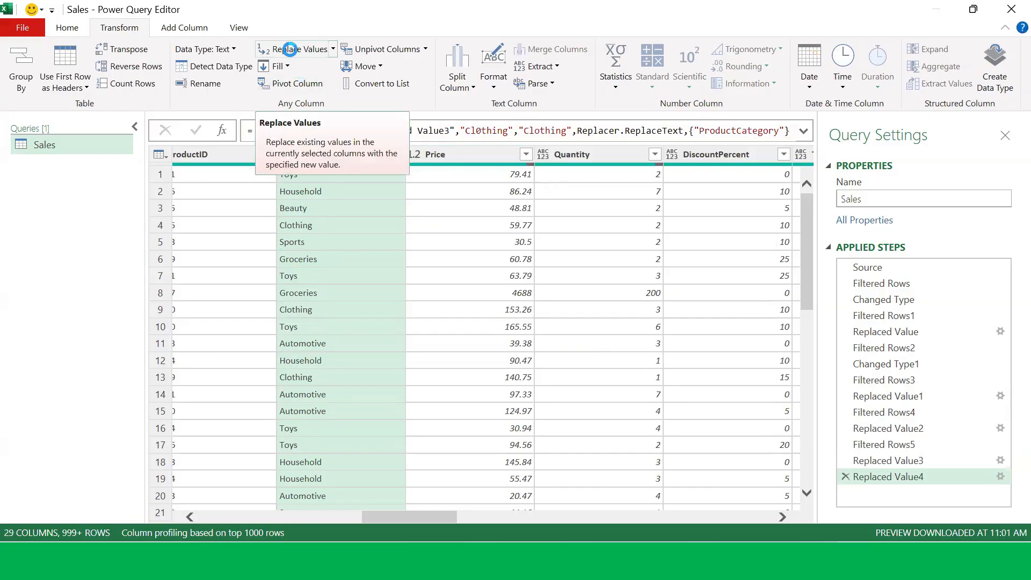
Step: Replace sports with Sports in the ProductCategory column
click(290, 49)
click(290, 49)
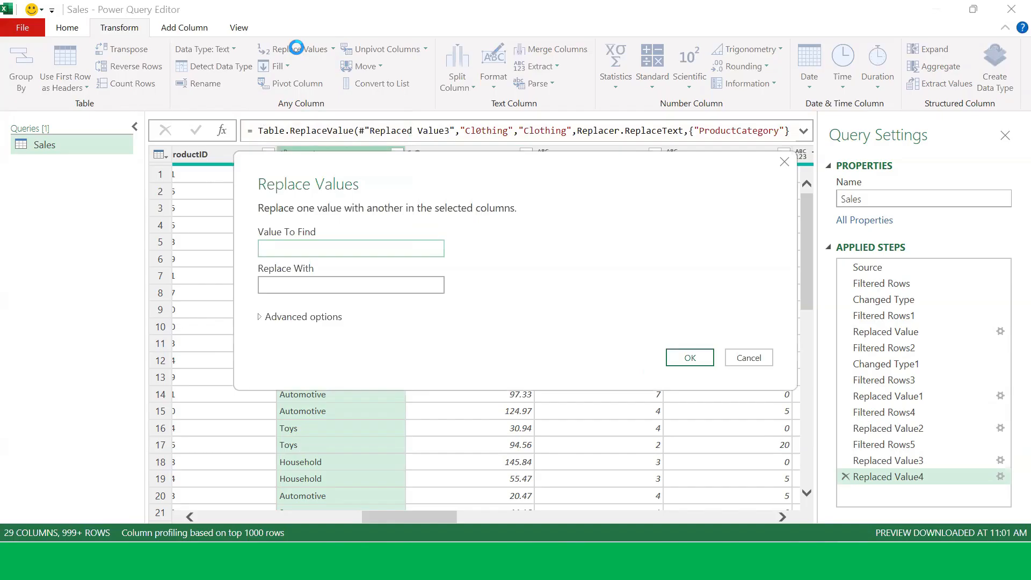
text(sports)
click(306, 285)
text(Sp)
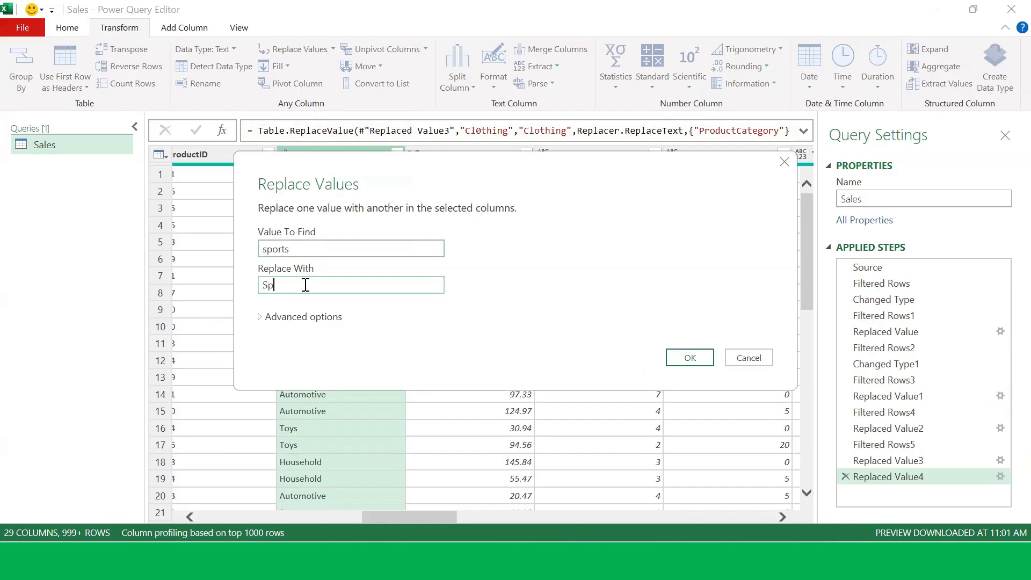
text(orts)
click(698, 361)
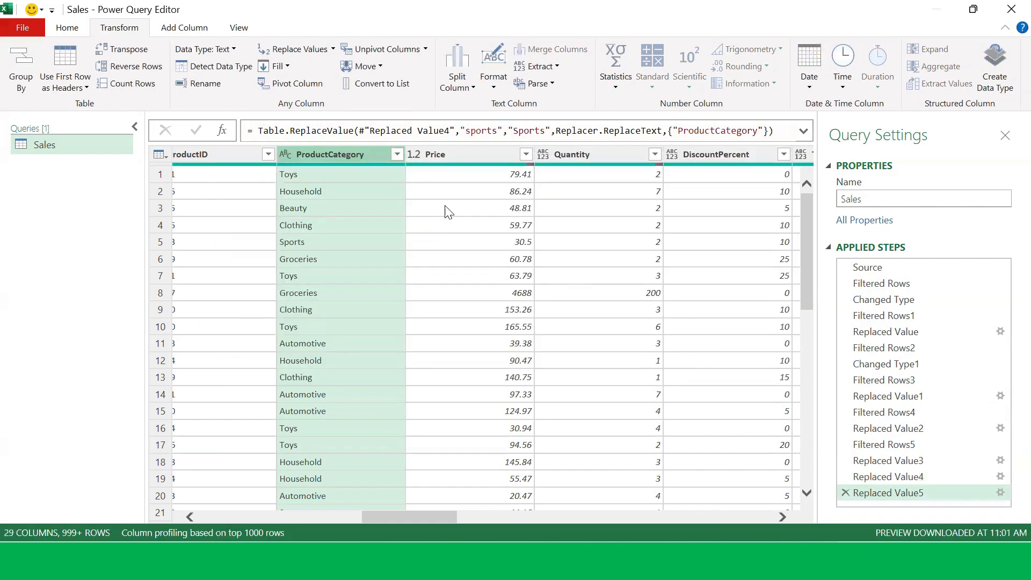
Step: Review the ProductCategory and Region filter lists and apply them unchanged
click(397, 154)
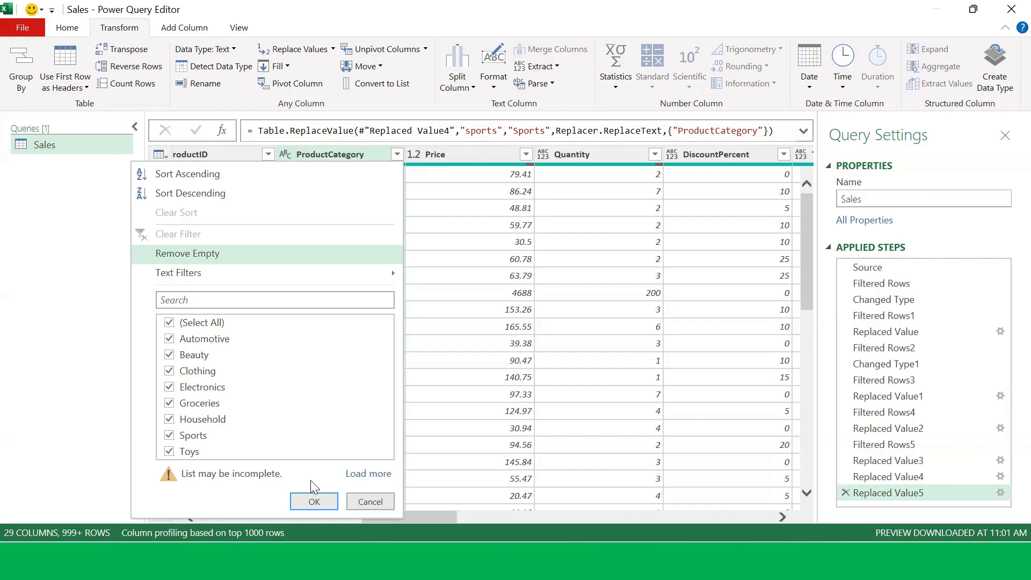
click(304, 499)
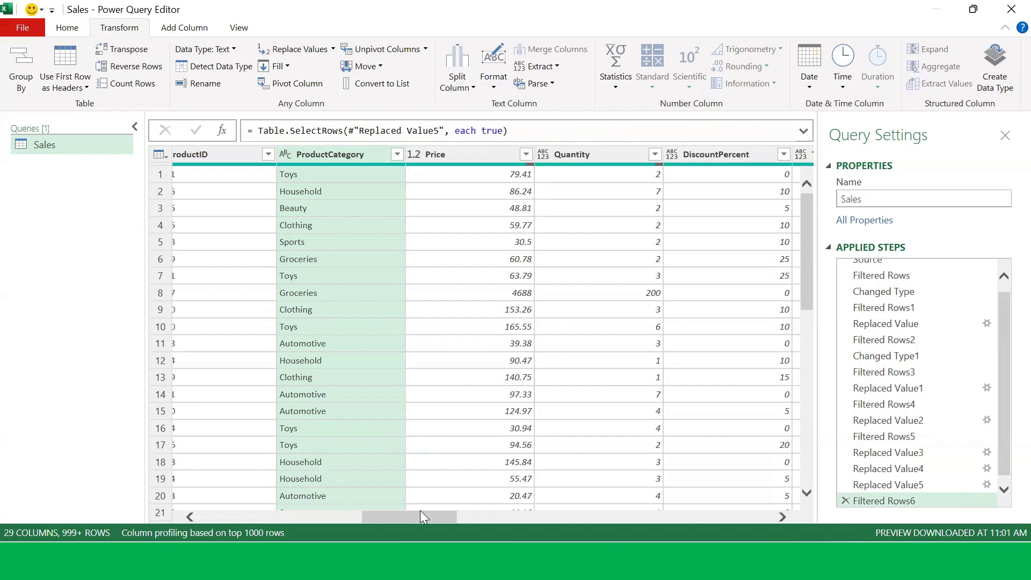
drag(420, 513, 366, 512)
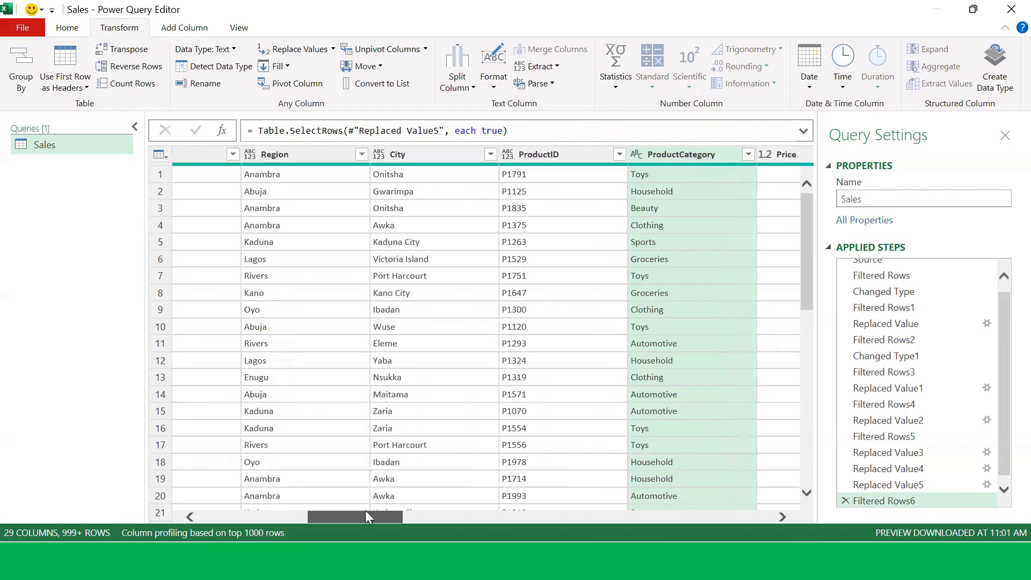
click(366, 155)
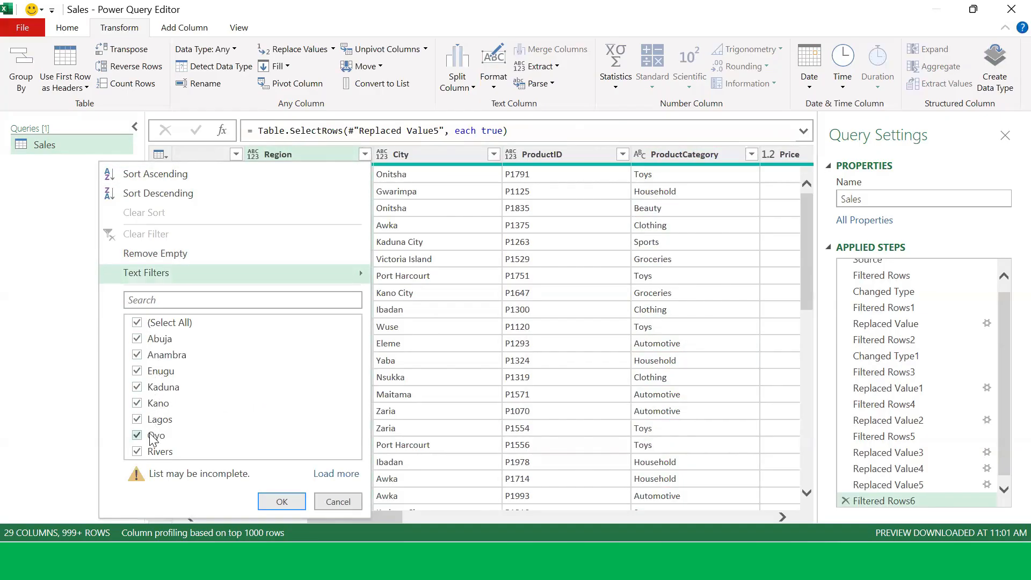
click(271, 502)
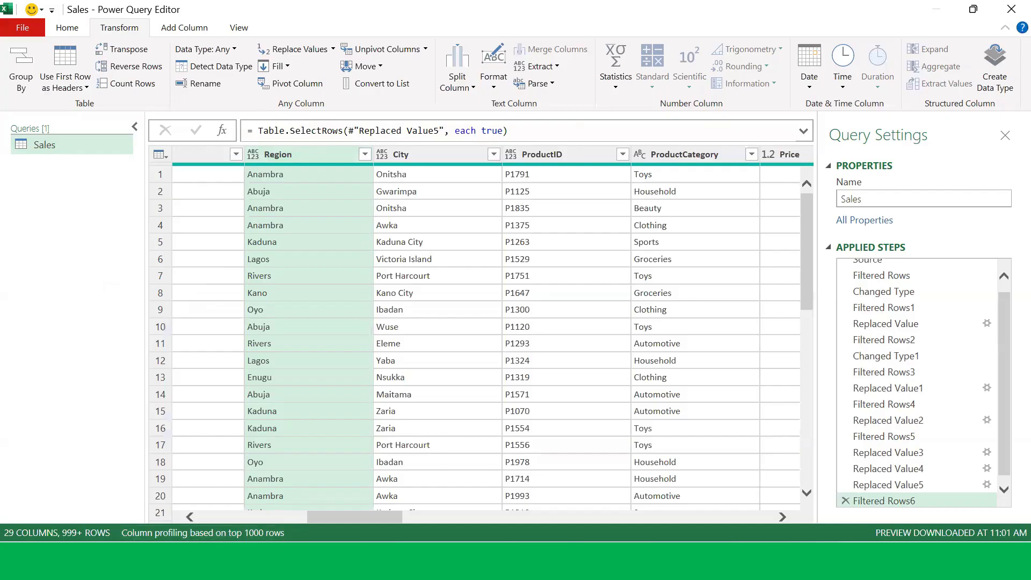
Step: Review the OrderDate filter list and the Region filter list, applying the Region filter unchanged
drag(325, 517, 230, 531)
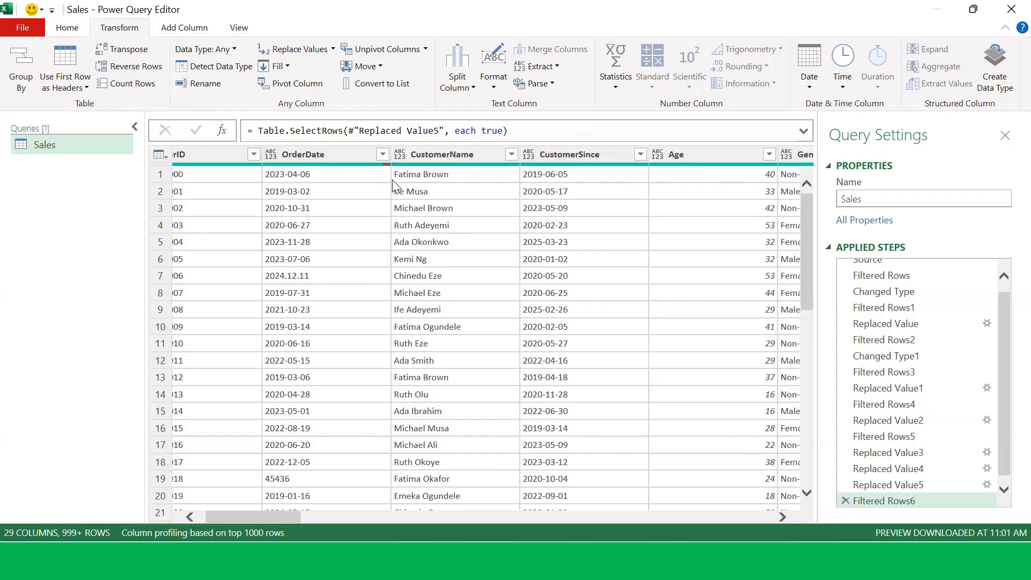
click(384, 155)
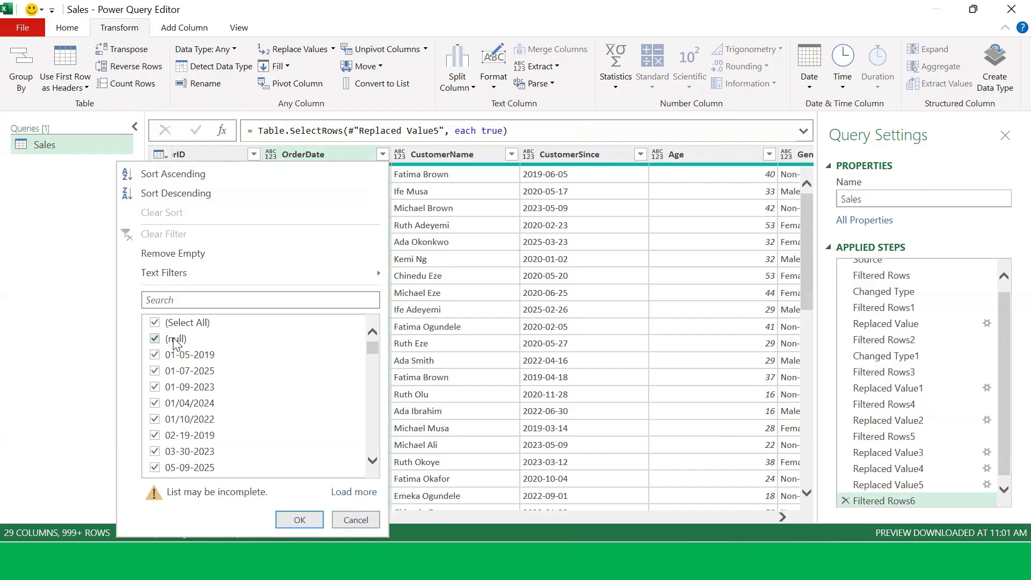
click(355, 520)
drag(283, 519, 363, 518)
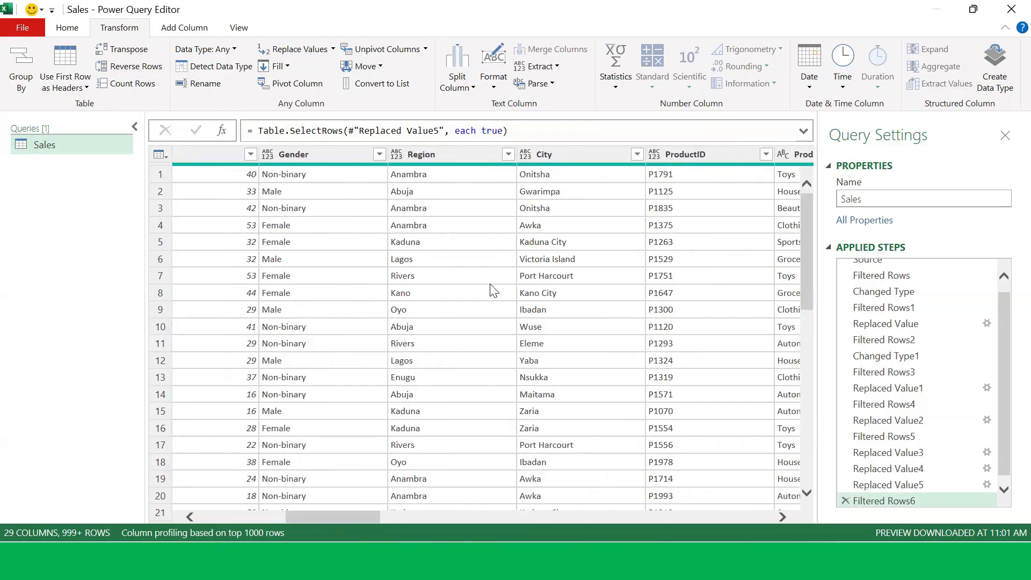
click(508, 154)
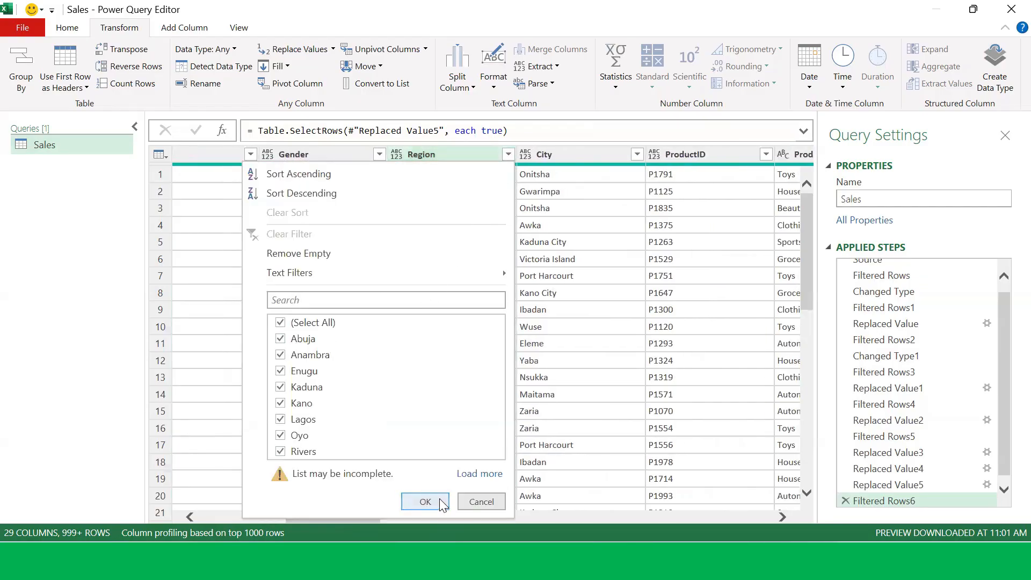
click(425, 502)
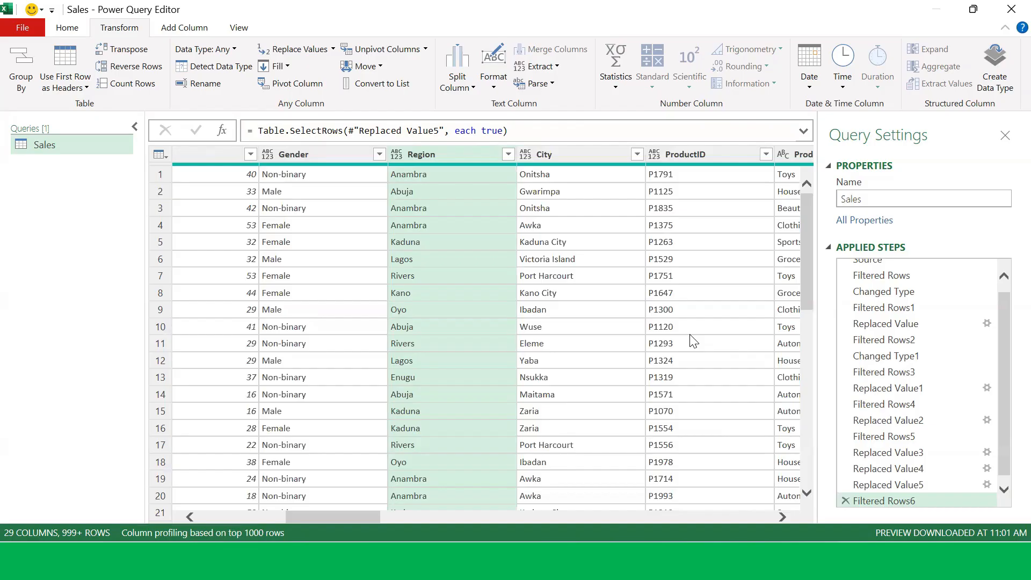
Step: Filter the Price column to show only rows with null prices
drag(357, 514, 423, 507)
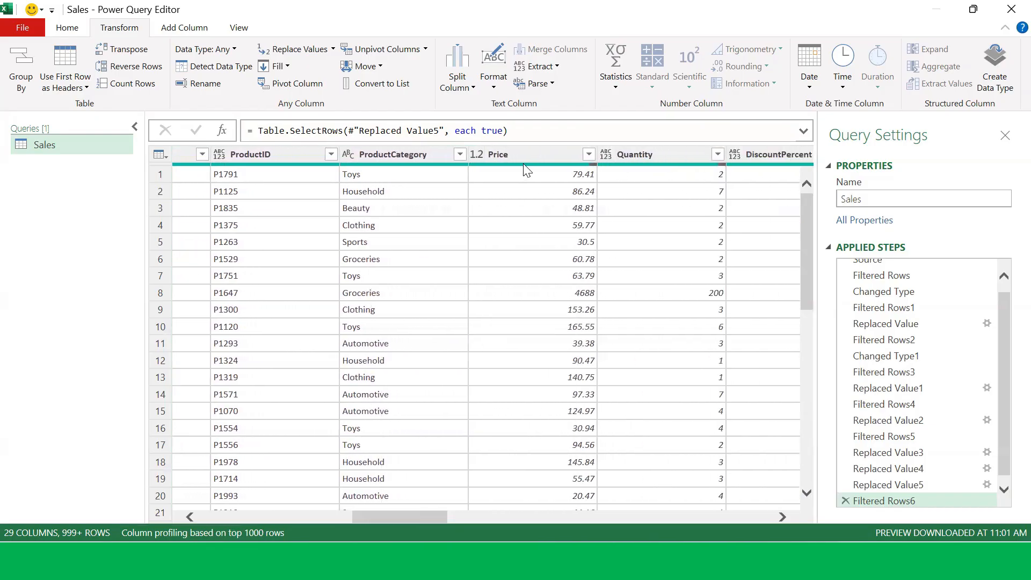
click(589, 154)
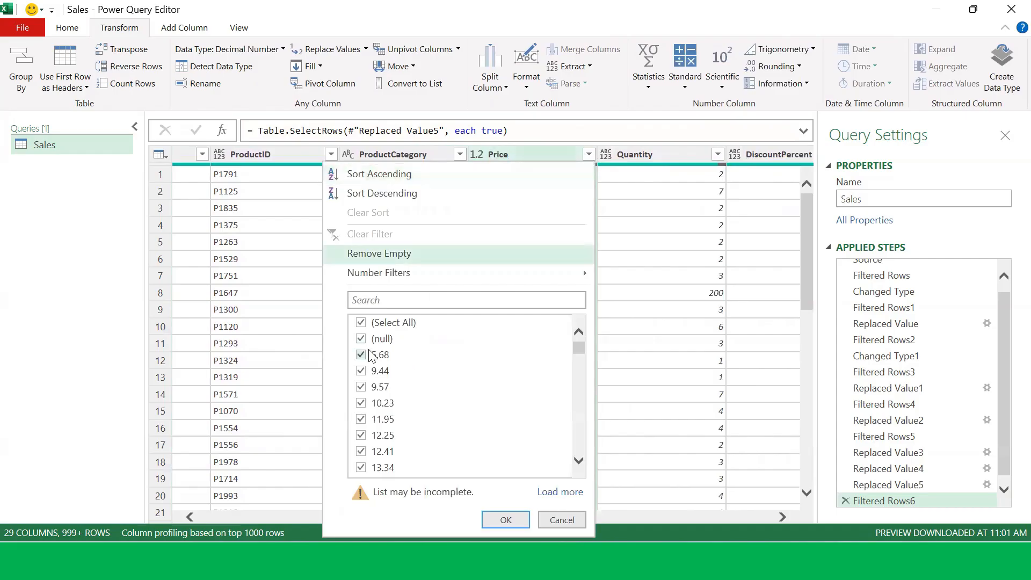
click(362, 323)
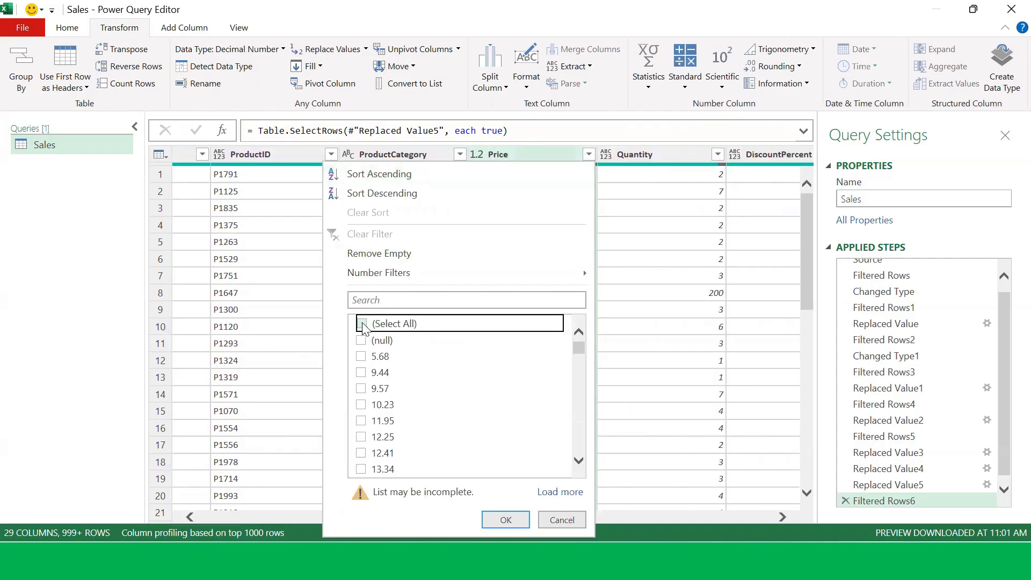
click(363, 340)
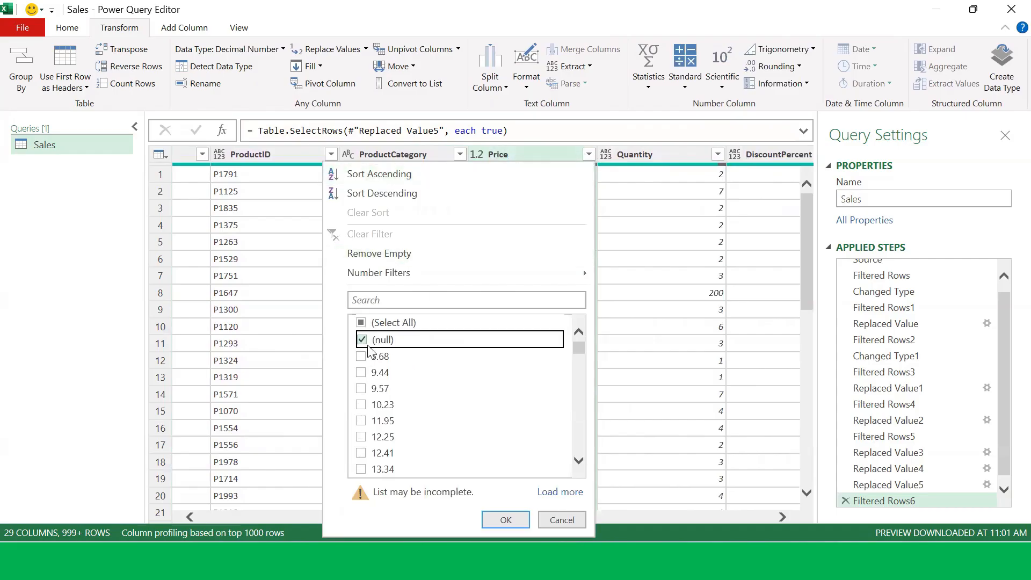
click(499, 519)
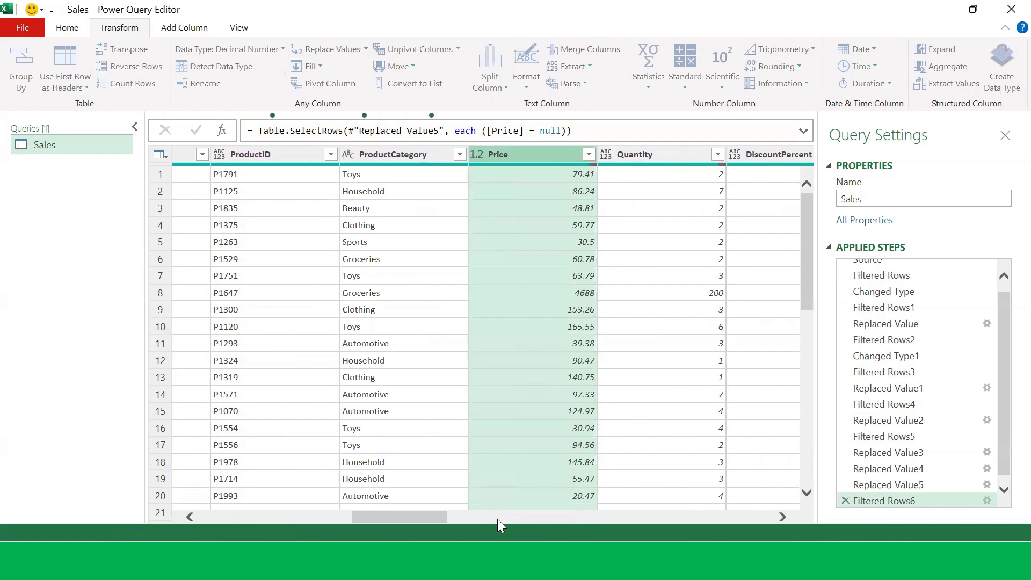
Step: Scroll through the rows with null prices
scroll(553, 279, down, 20)
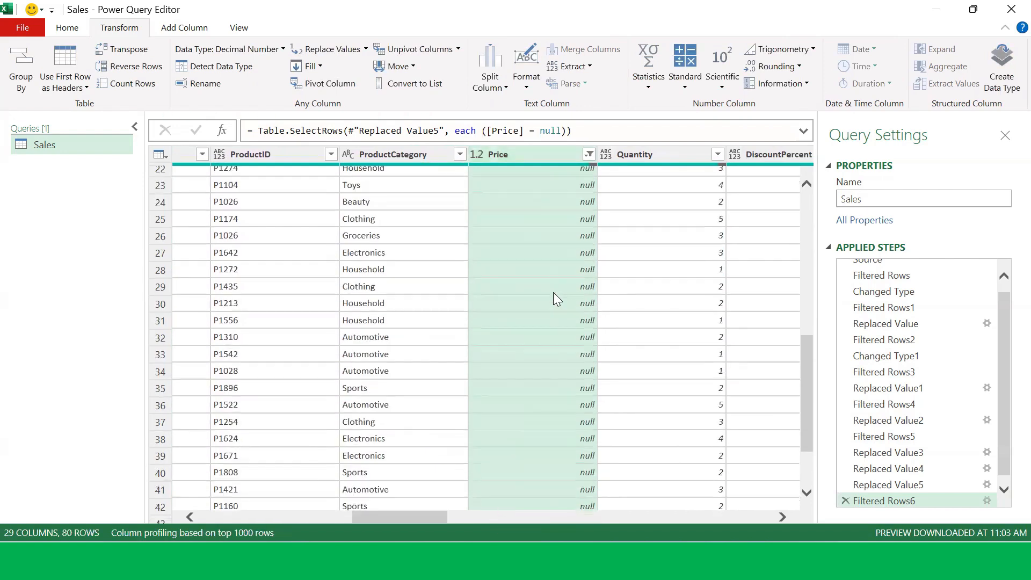
scroll(553, 310, up, 20)
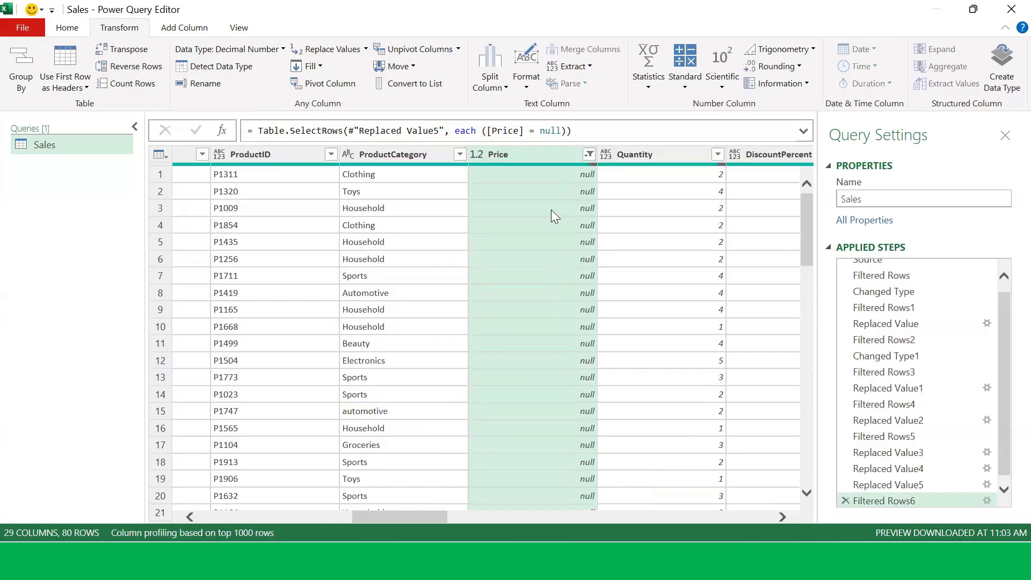
scroll(551, 215, down, 20)
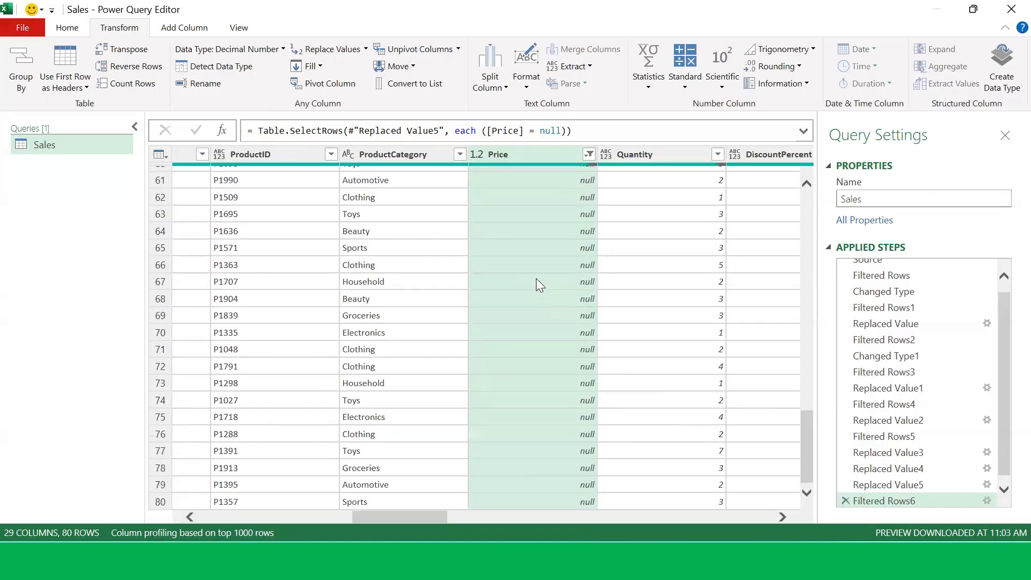
scroll(536, 278, up, 20)
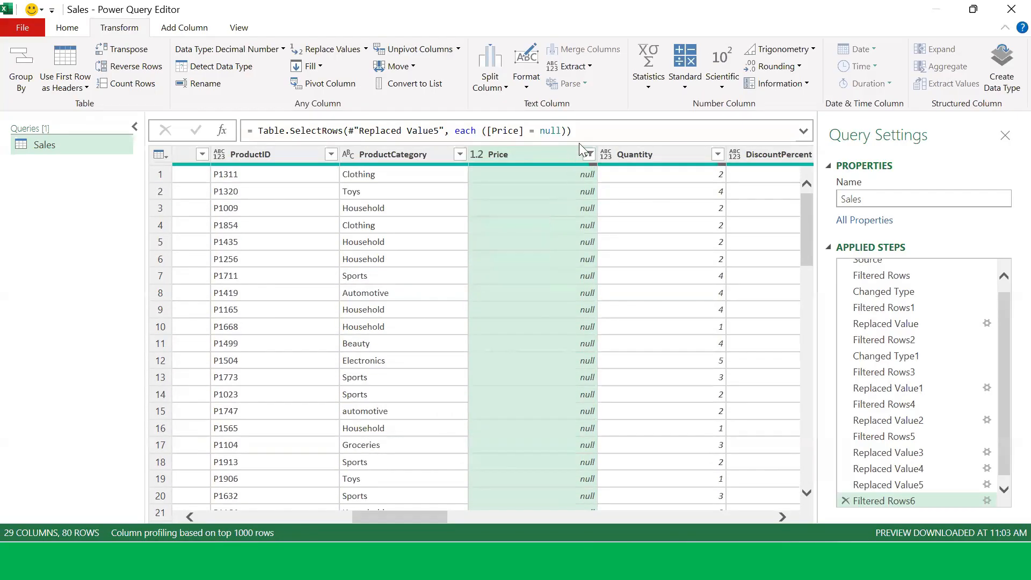
click(590, 155)
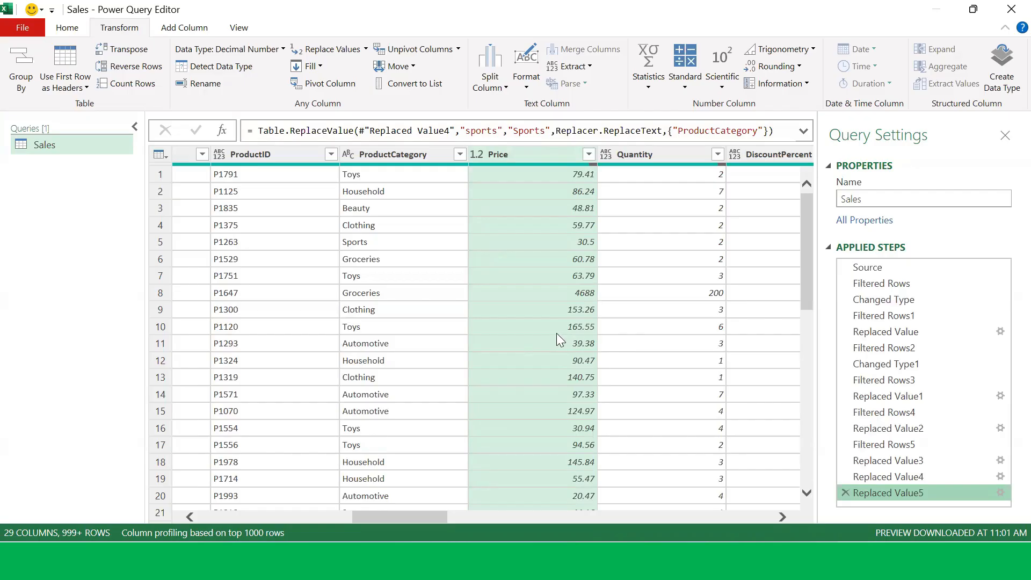
Step: Review the Price filter list and scroll through the Price values
scroll(562, 338, down, 2)
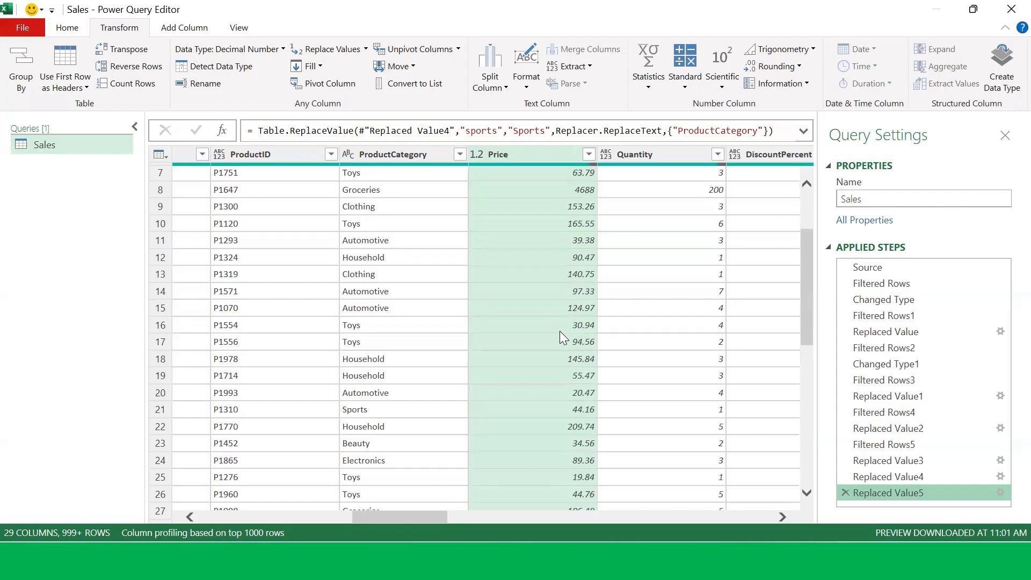
click(590, 155)
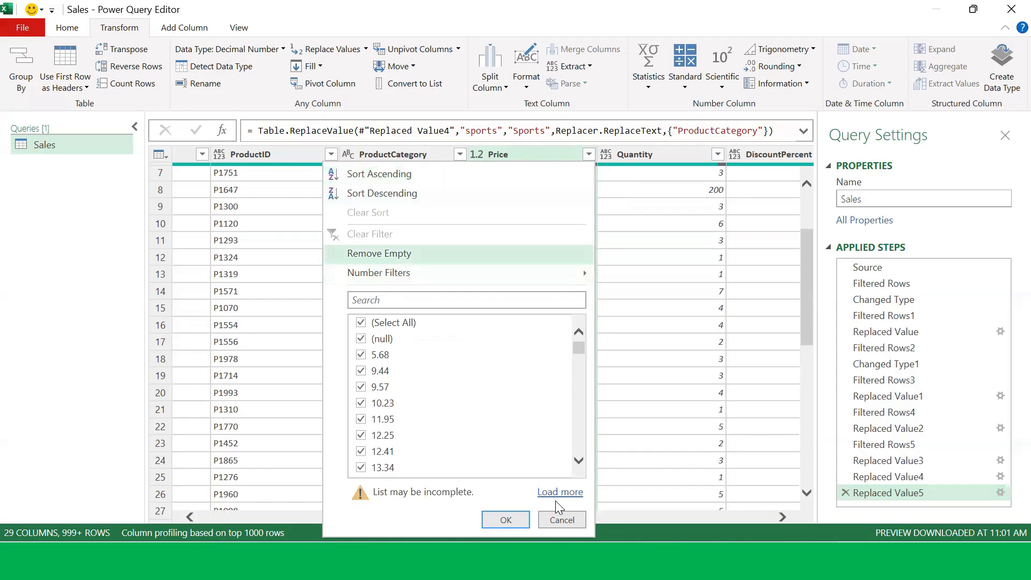
click(560, 520)
scroll(590, 376, down, 20)
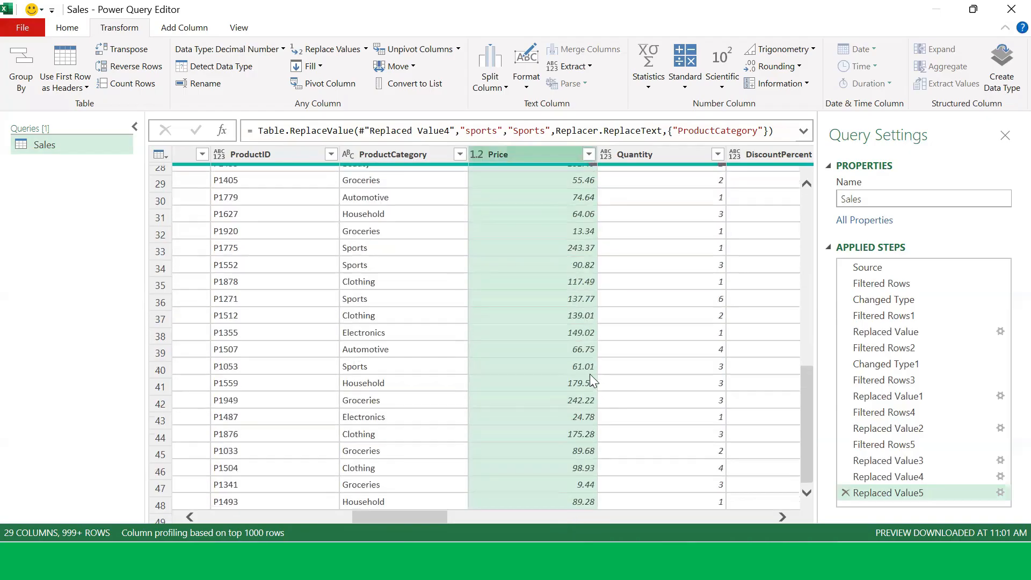
scroll(593, 385, down, 20)
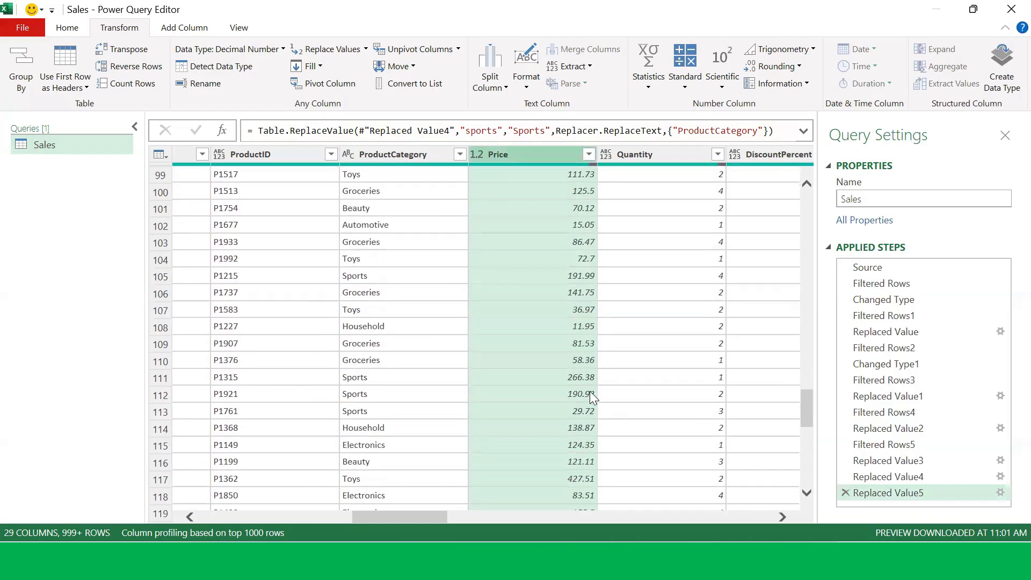
scroll(593, 390, down, 19)
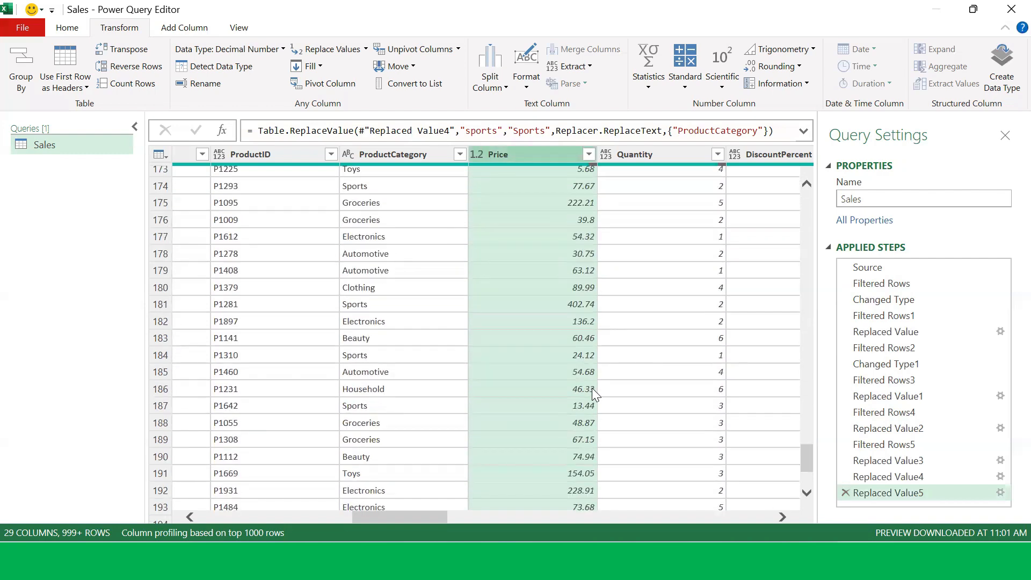
scroll(591, 389, down, 20)
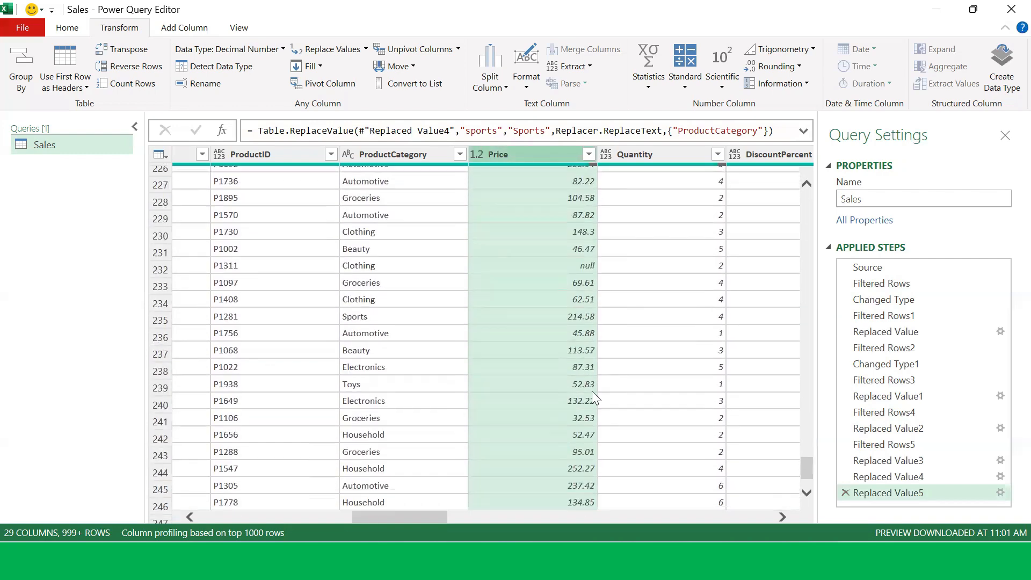
Step: Scroll through the Price column to locate rows with null prices
scroll(590, 392, down, 10)
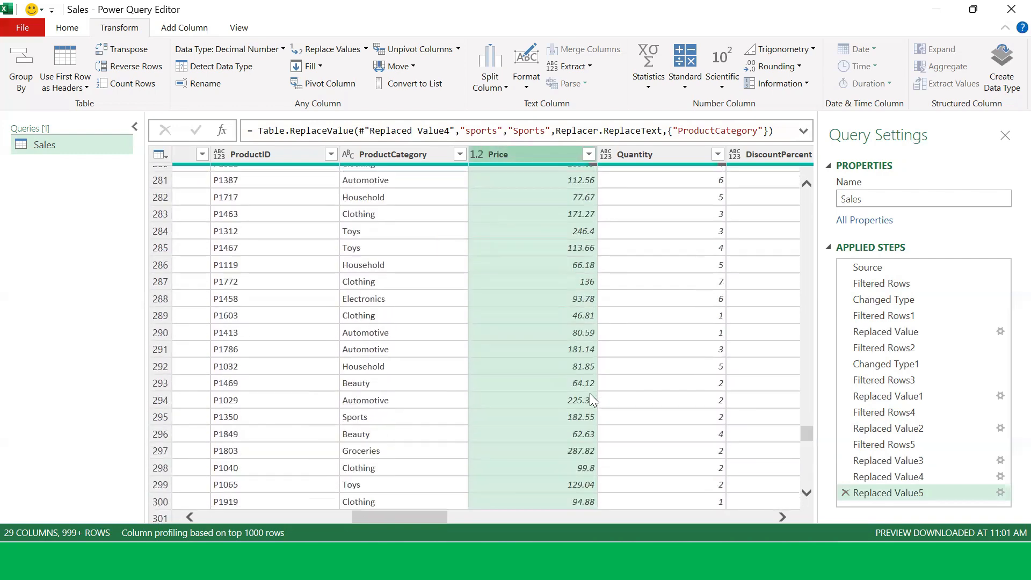
click(807, 493)
drag(804, 494, 806, 499)
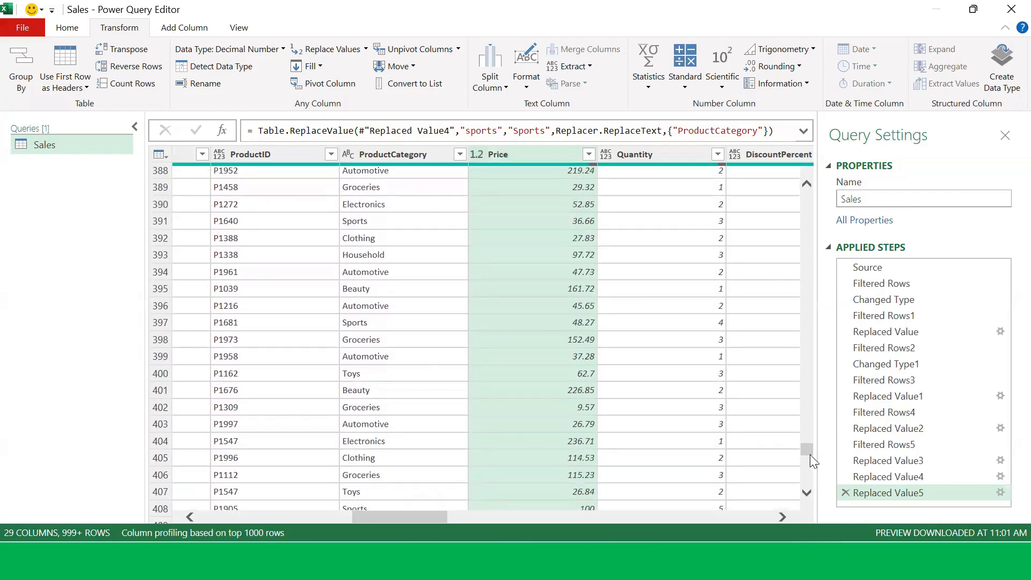
drag(811, 456, 802, 516)
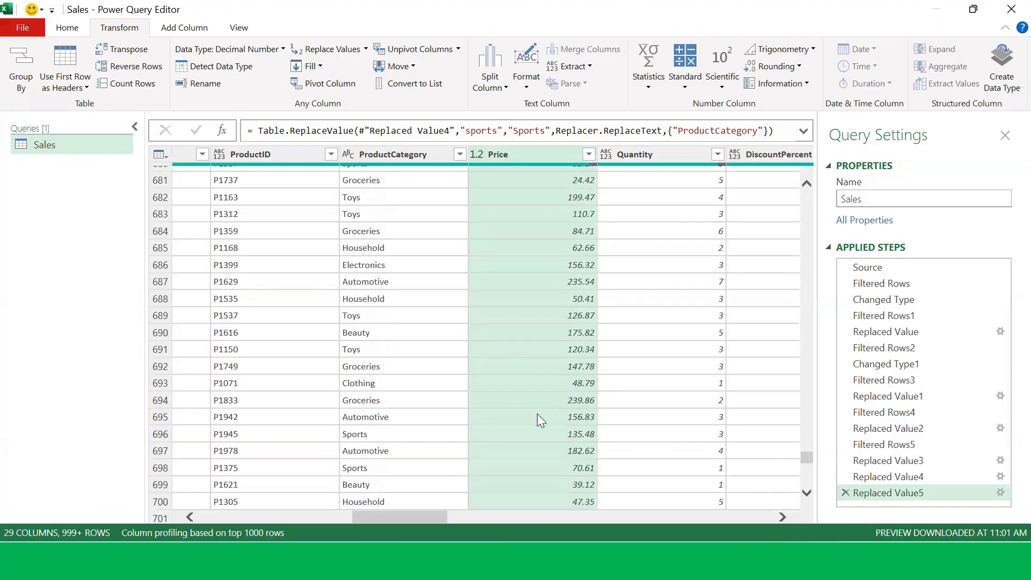
scroll(537, 419, down, 15)
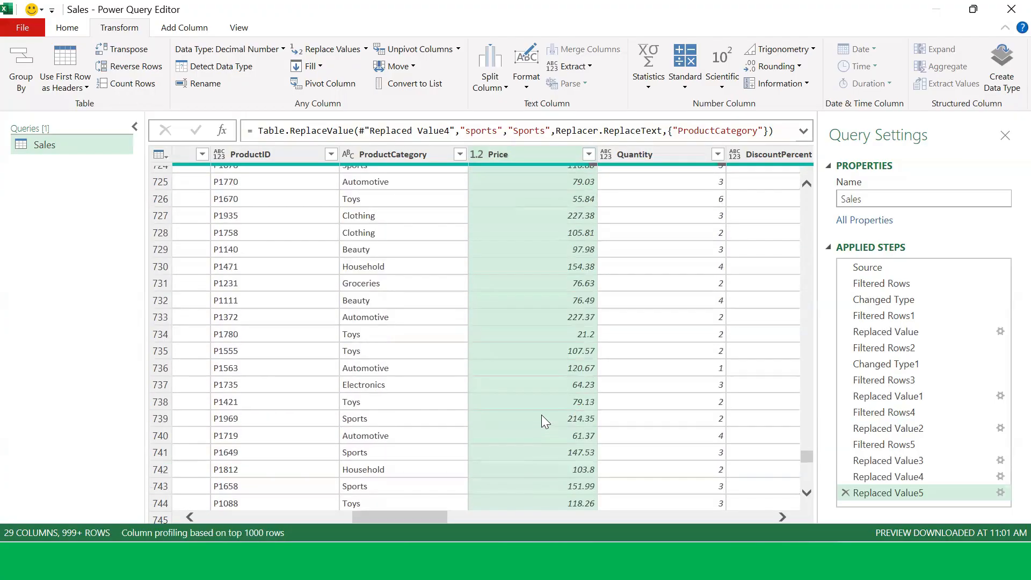
scroll(542, 416, up, 5)
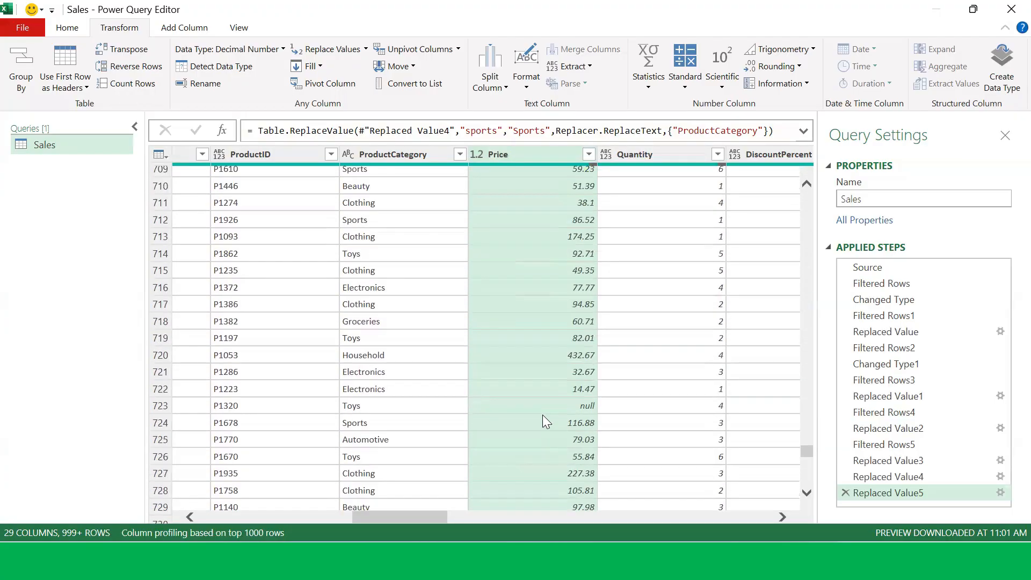
scroll(542, 415, up, 7)
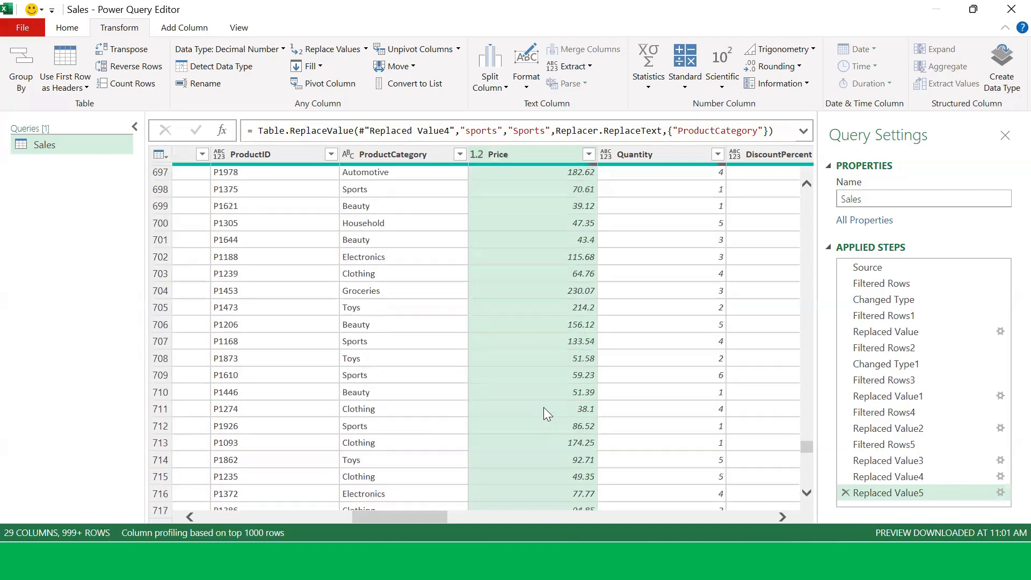
scroll(543, 407, down, 6)
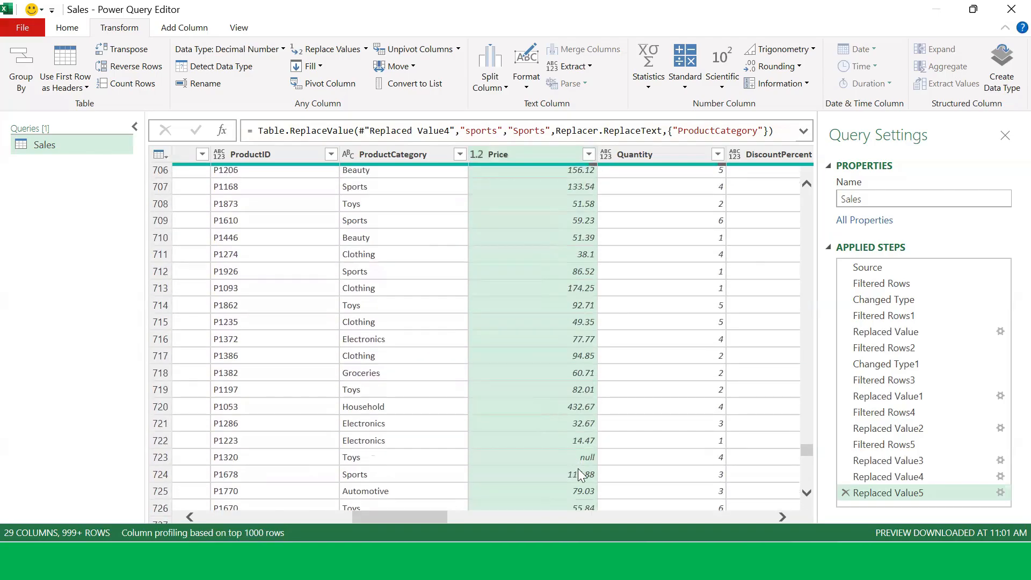
Step: Inspect the null Price cell in row 723 and the Price cell just above it
click(569, 456)
scroll(600, 365, down, 2)
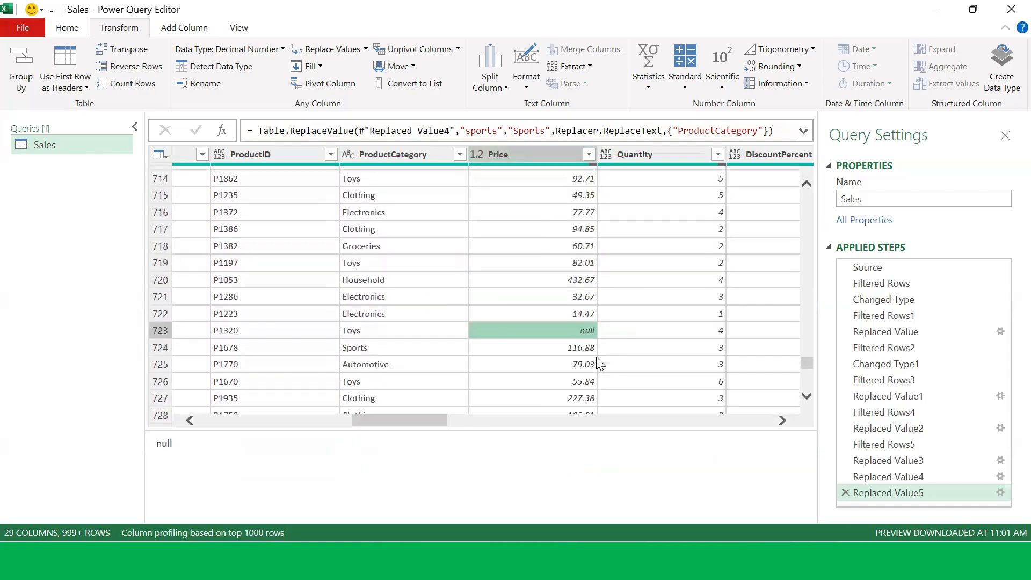
click(571, 318)
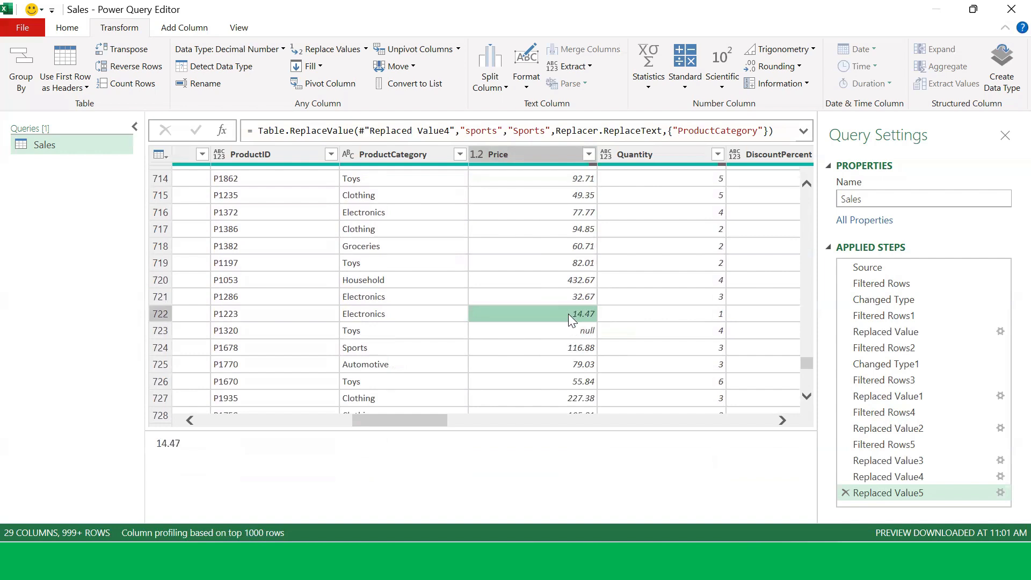
click(570, 332)
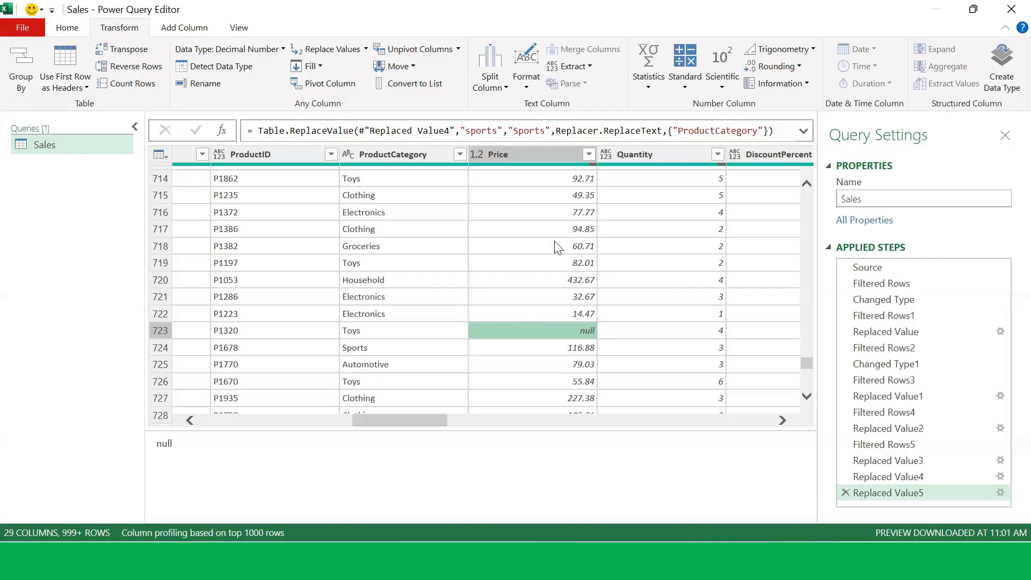
Step: Scroll up through the table rows
scroll(559, 248, up, 13)
scroll(556, 242, up, 12)
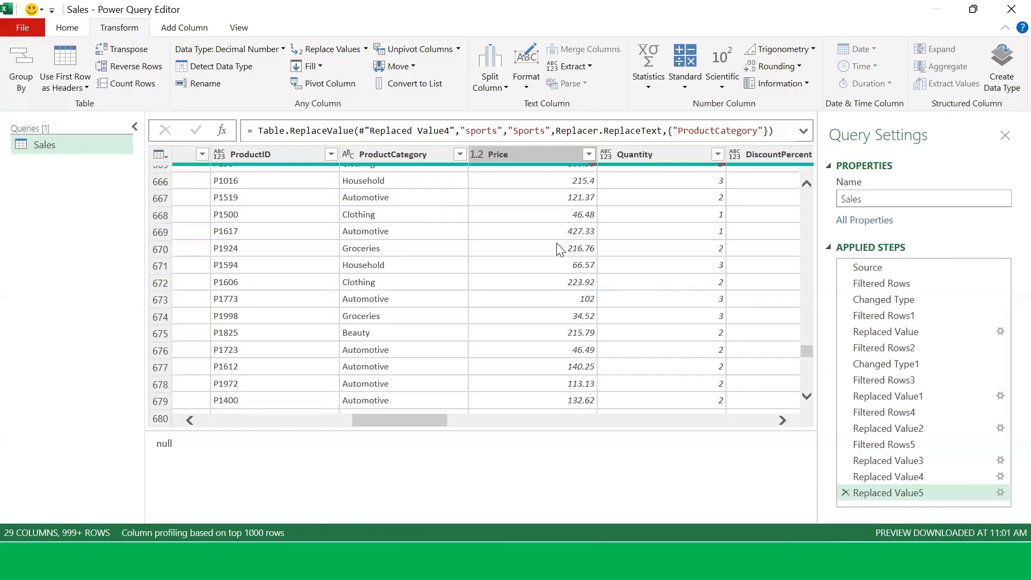
scroll(564, 254, up, 20)
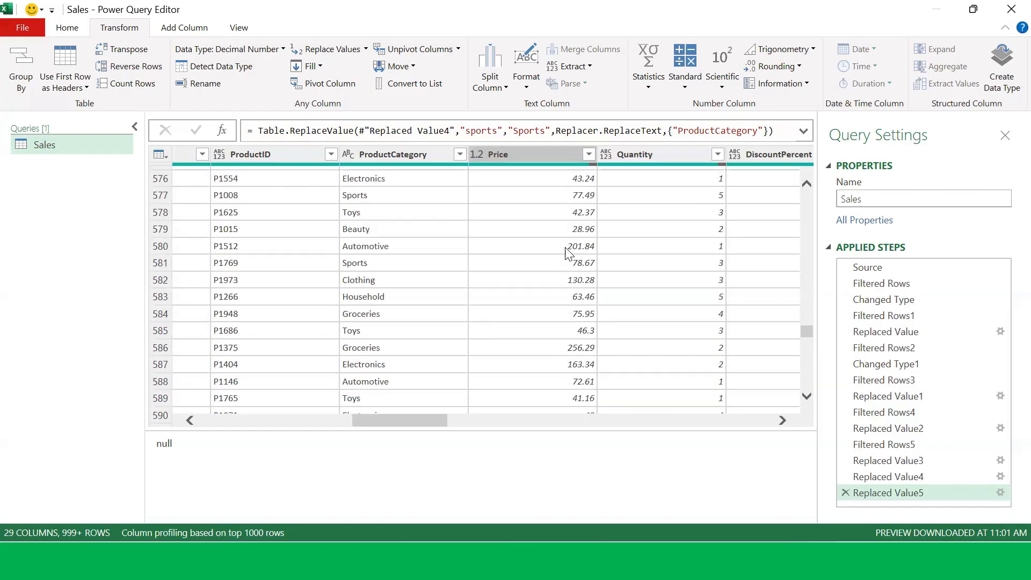
scroll(569, 254, up, 5)
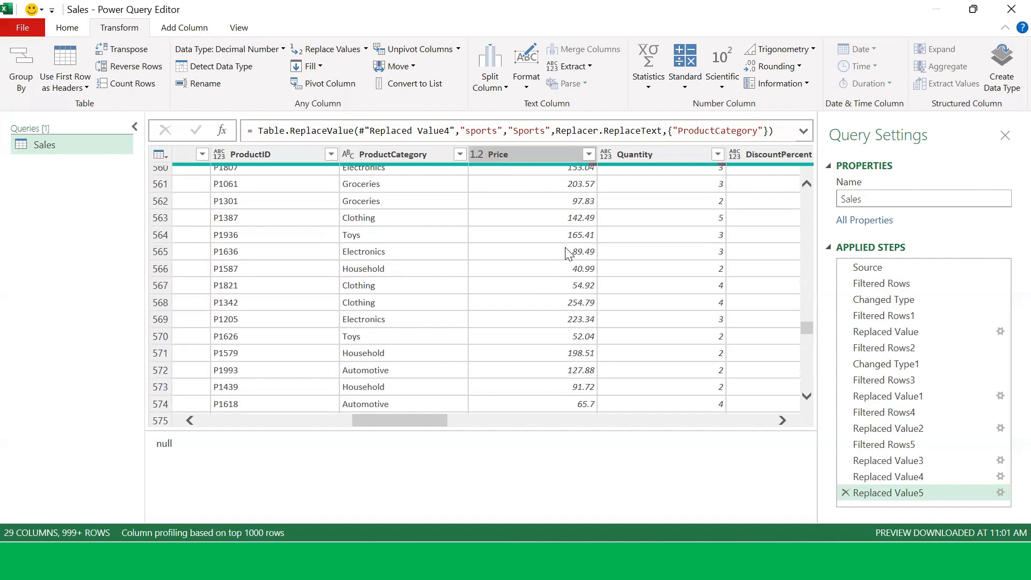
Step: Calculate the average of the Price column, then delete the Calculated Average step
click(385, 154)
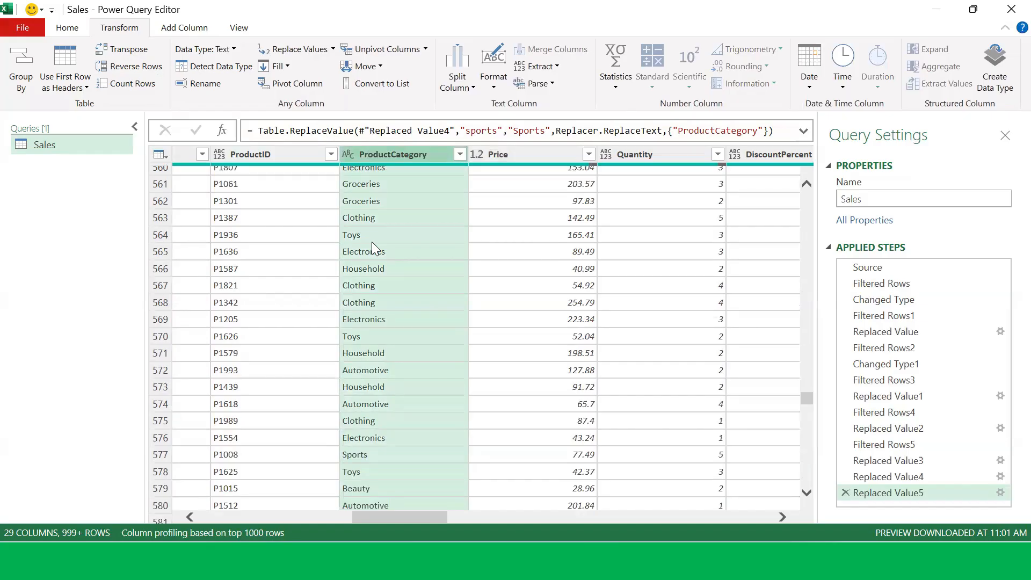
click(540, 152)
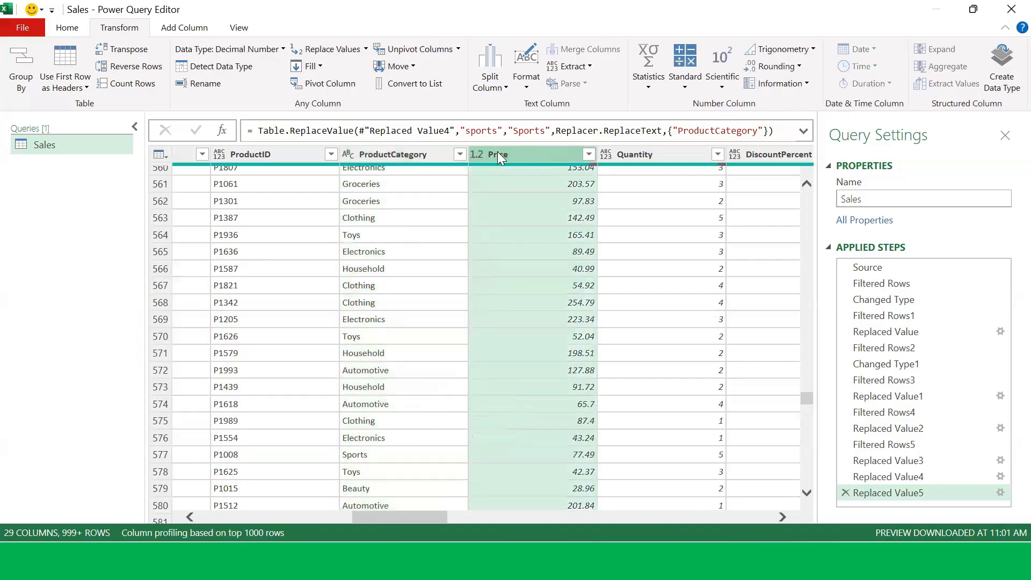
scroll(484, 278, up, 14)
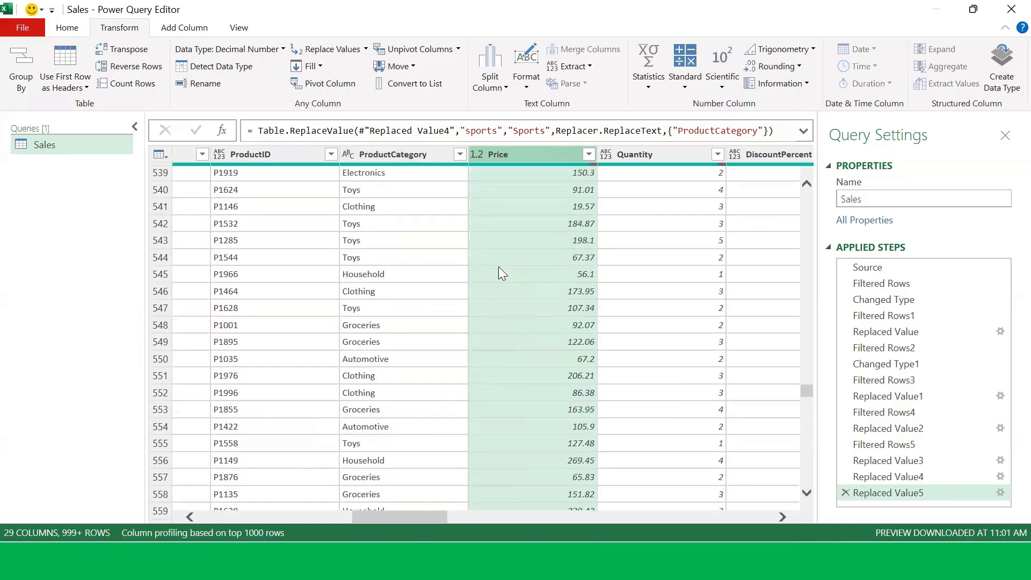
scroll(499, 267, up, 7)
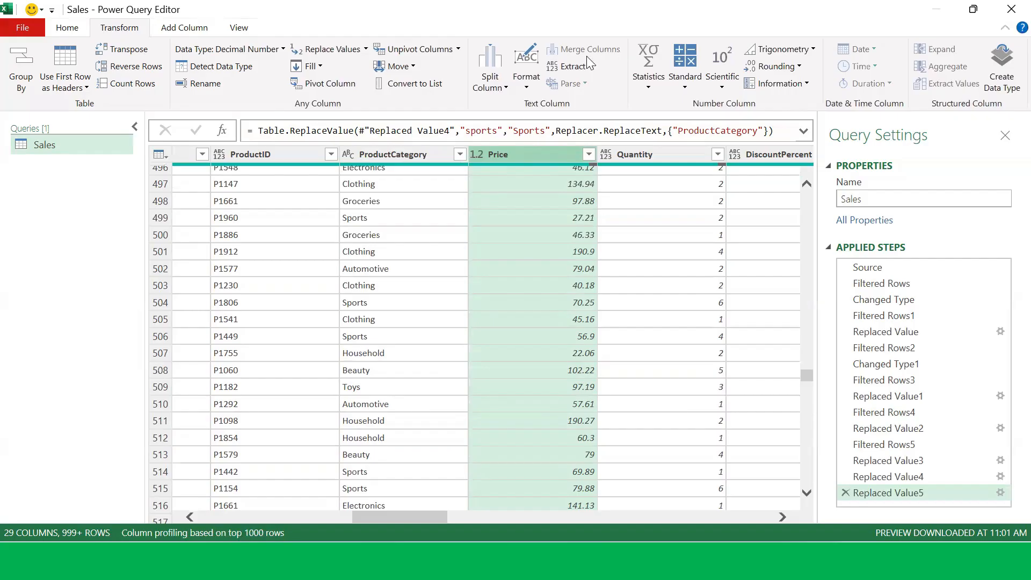
click(650, 89)
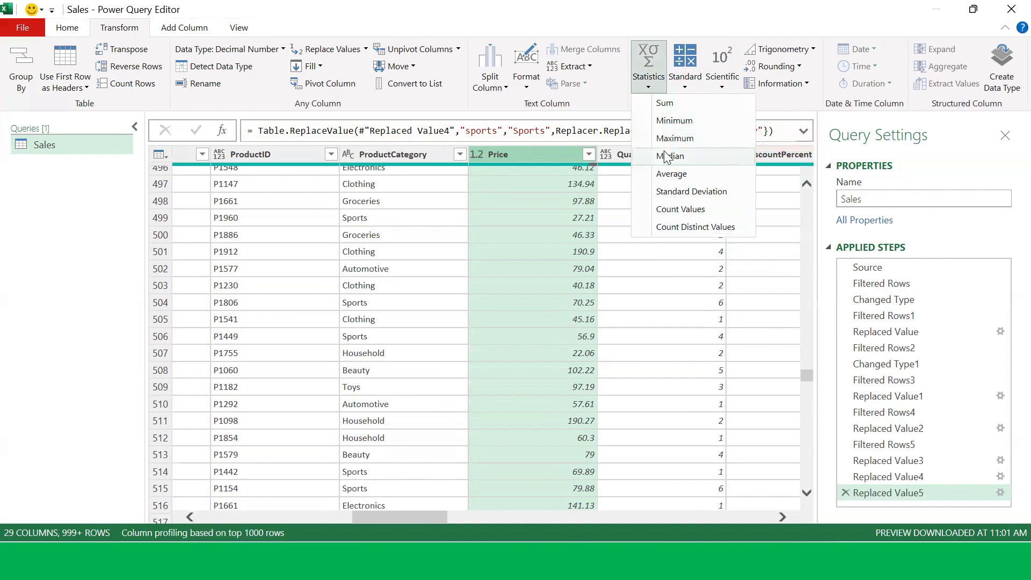
click(693, 177)
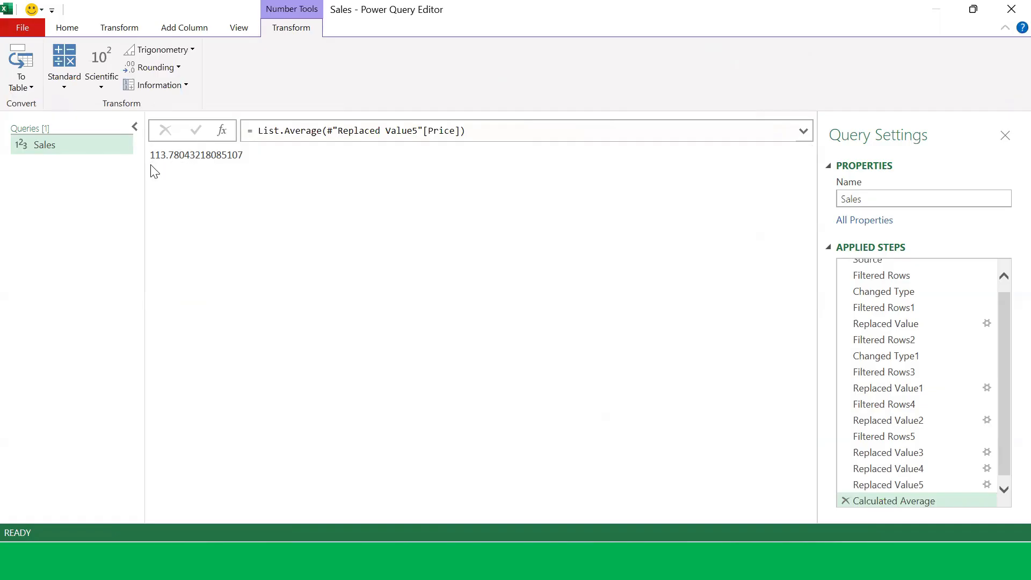
click(903, 502)
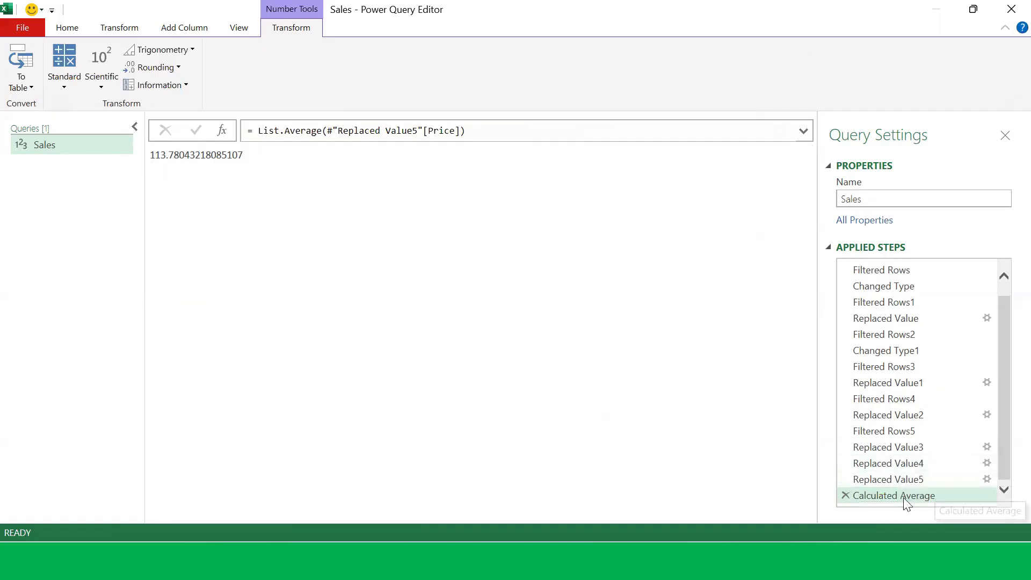
click(845, 496)
Step: Calculate the median of the Price column, then delete the Calculated Median step
drag(285, 517, 445, 527)
click(482, 156)
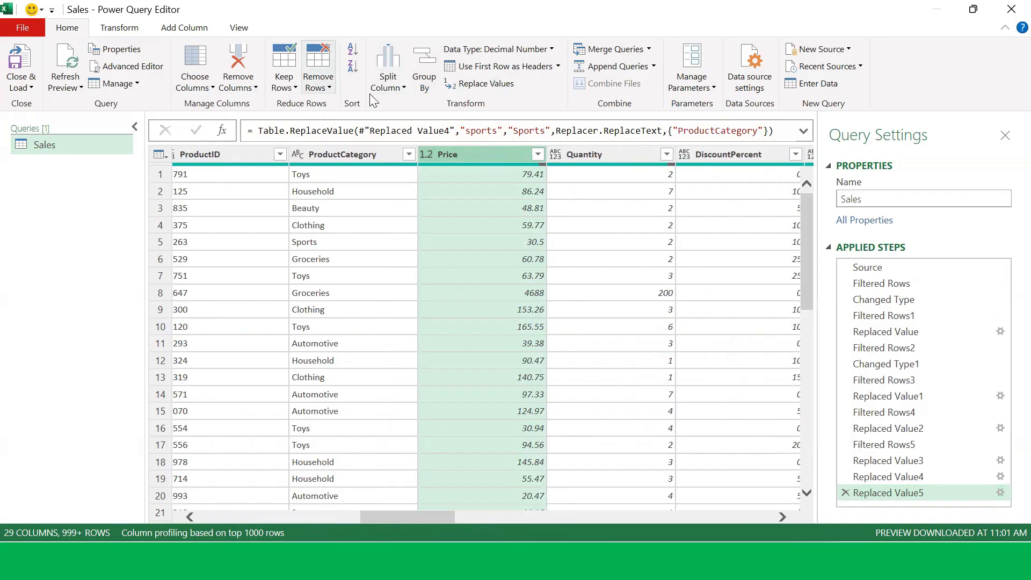
click(126, 31)
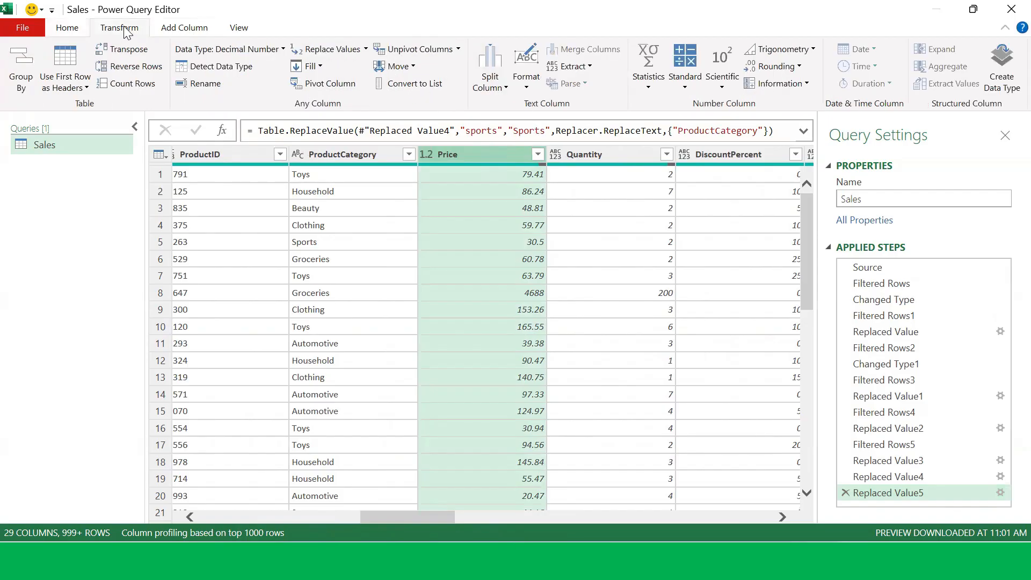
click(658, 89)
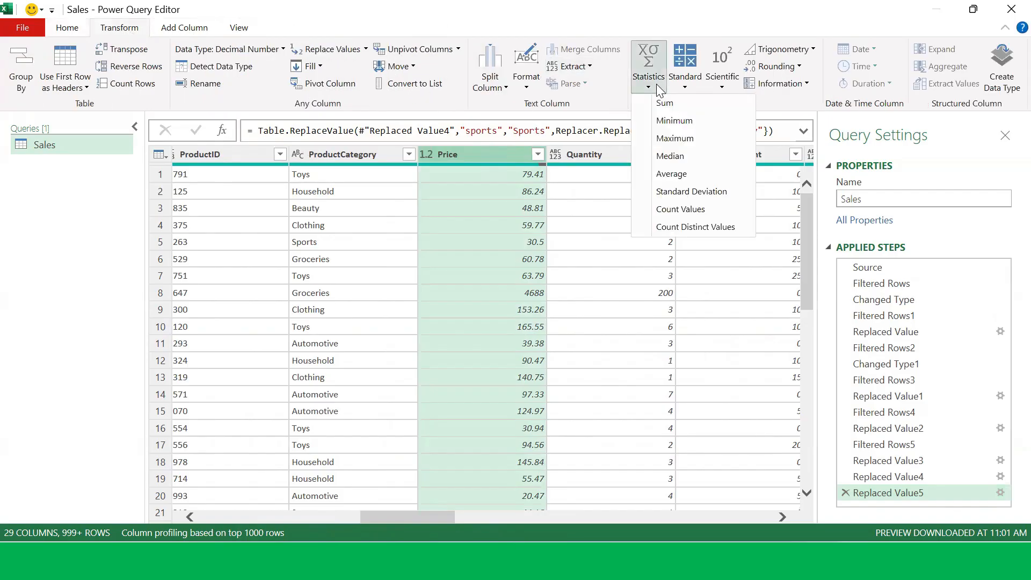
click(675, 155)
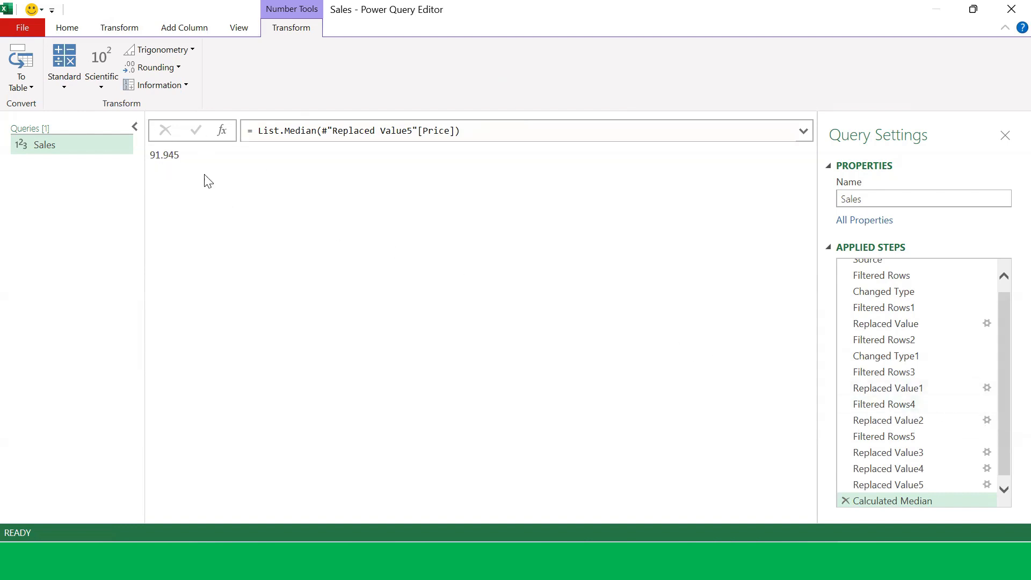
scroll(967, 424, down, 1)
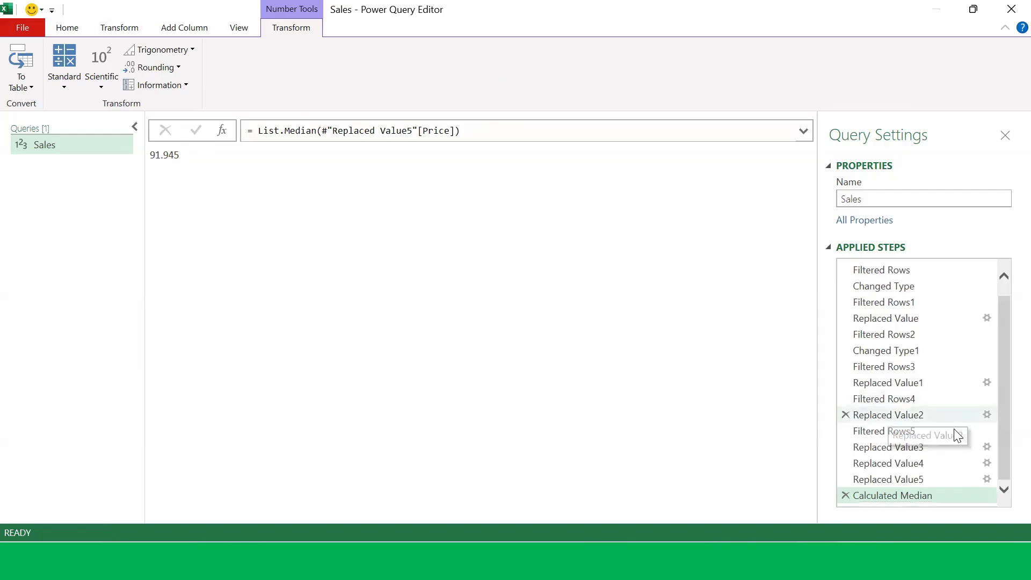
click(846, 494)
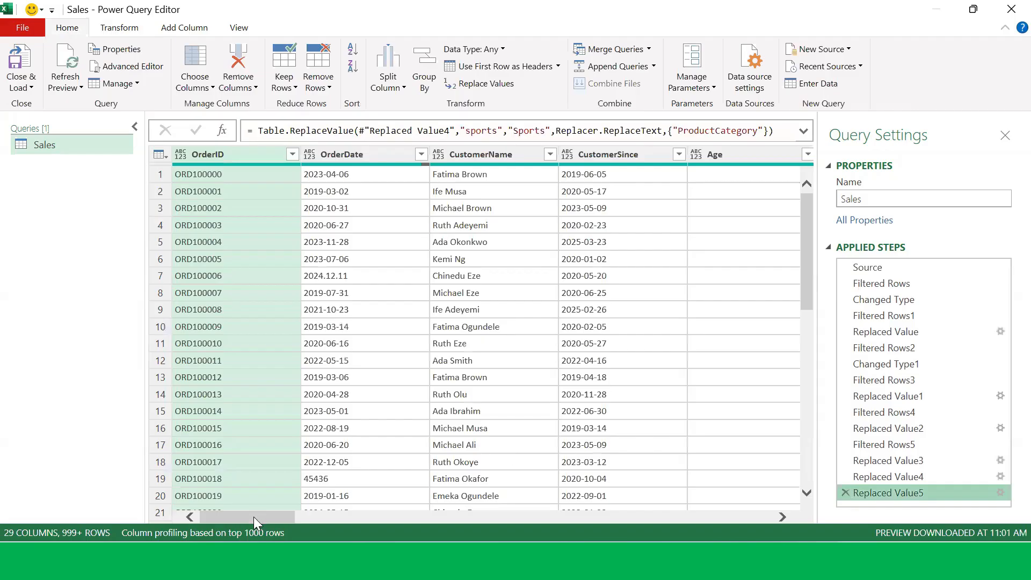
Step: Replace null values in the Price column with 91.945
drag(254, 517, 386, 519)
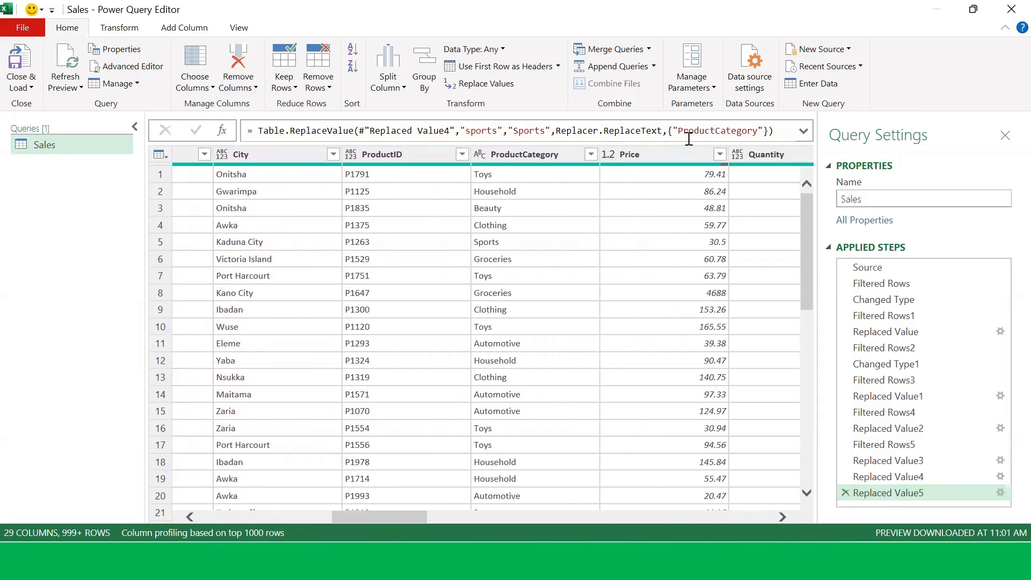
click(663, 152)
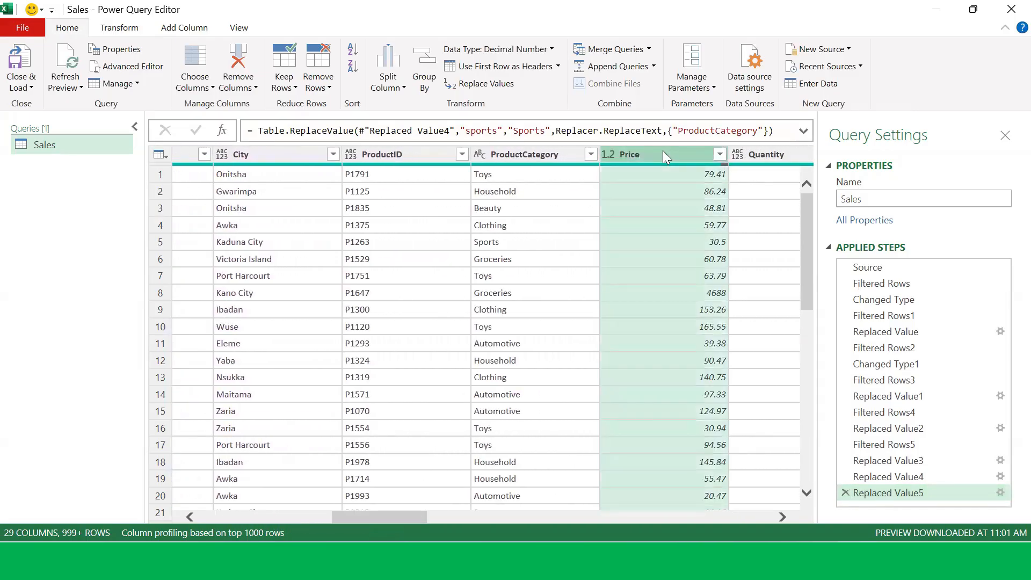
click(117, 25)
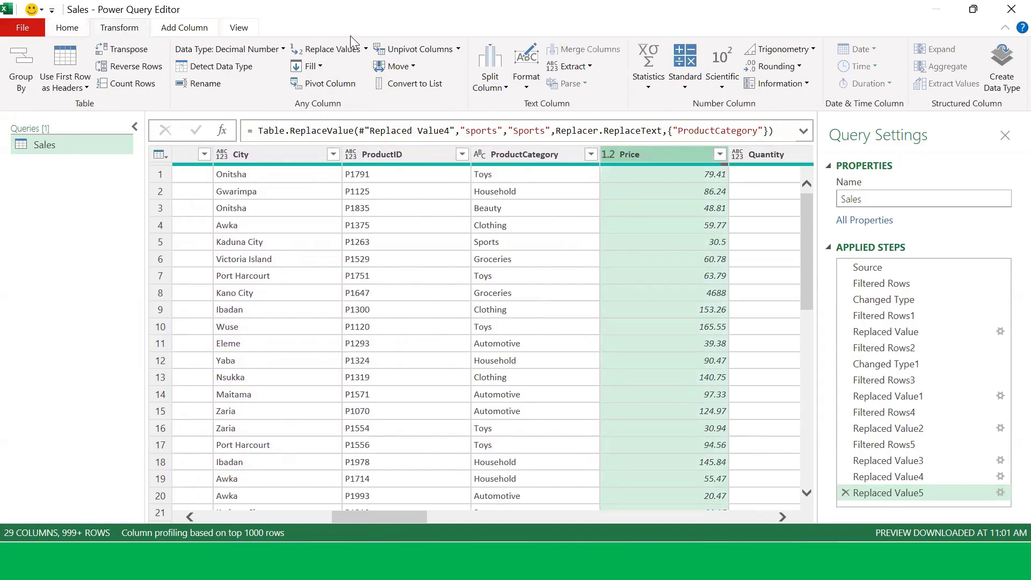
click(325, 51)
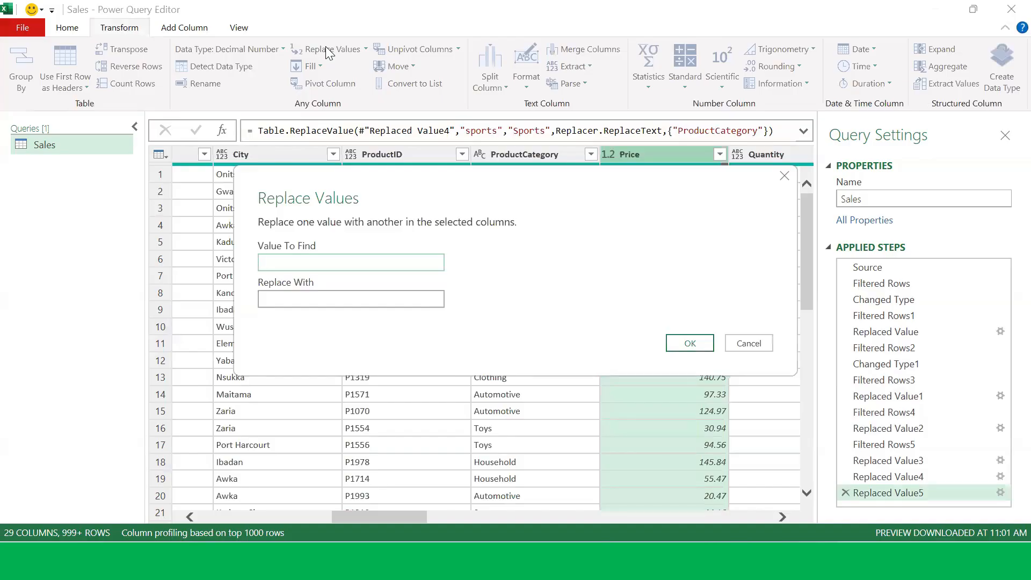
text(null)
click(380, 295)
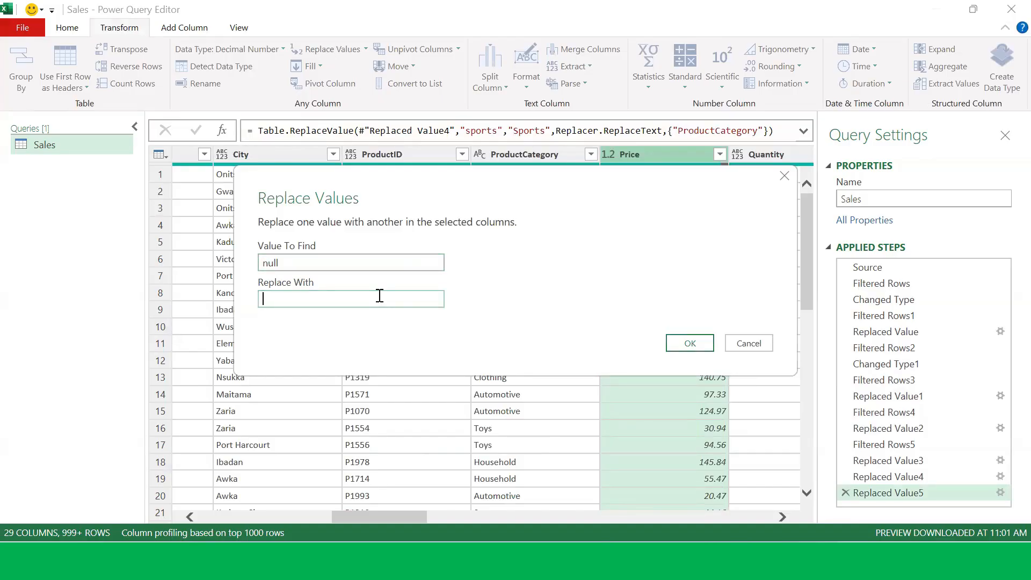
text(91.945)
click(683, 346)
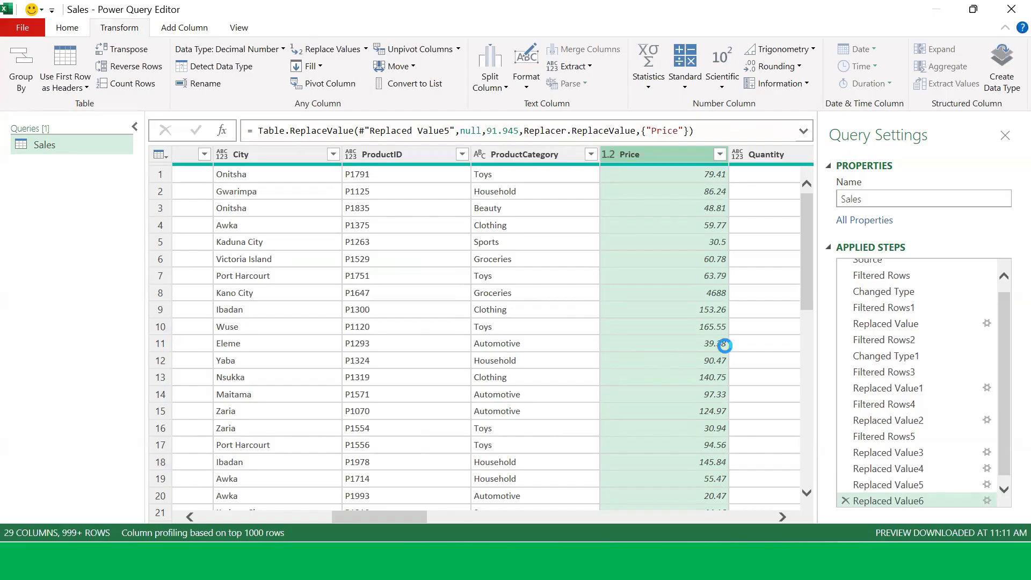
Step: Review the Price filter list and the Price values in the first rows
click(717, 157)
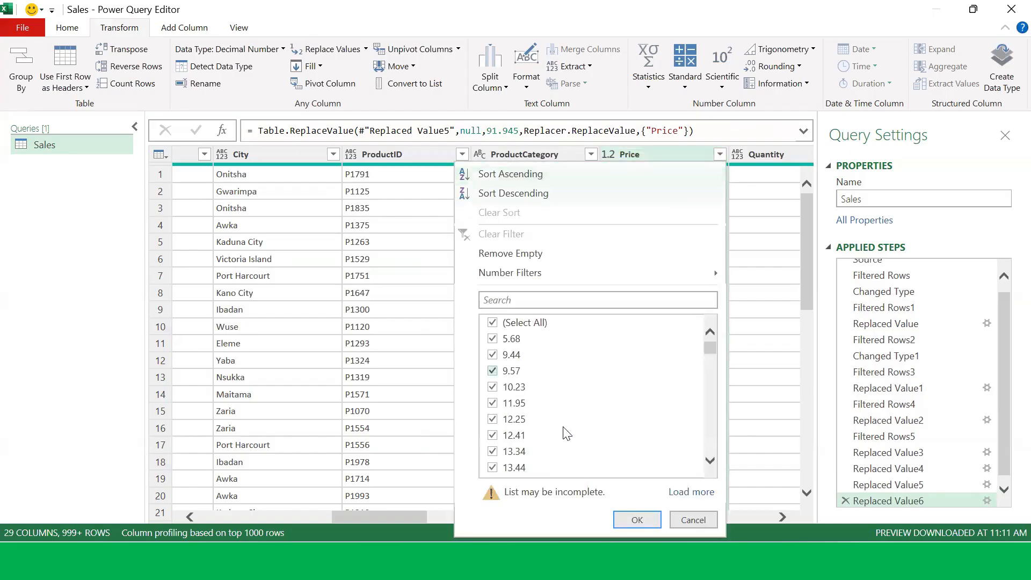
scroll(575, 414, down, 2)
scroll(576, 414, down, 5)
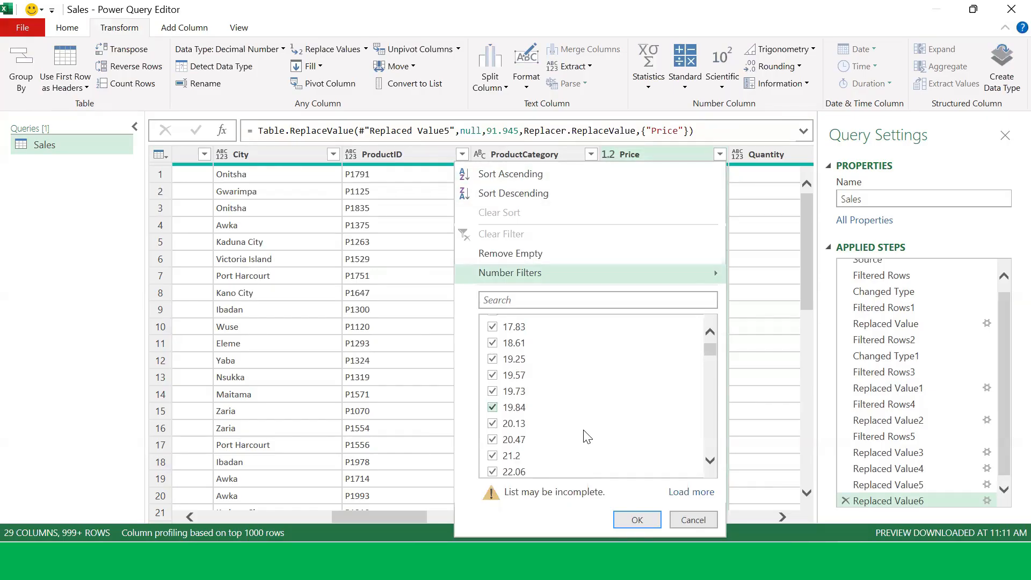
click(683, 515)
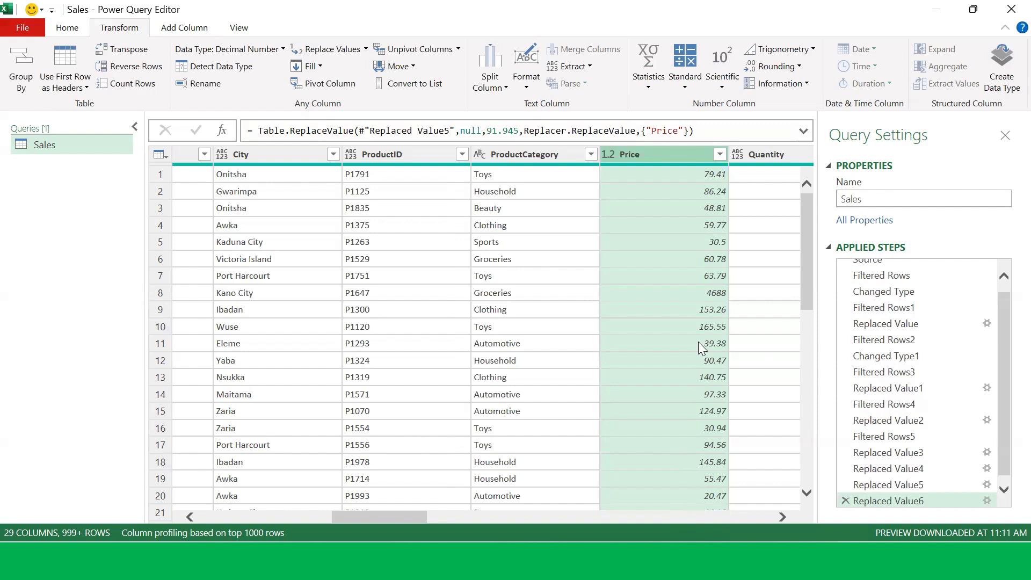
click(701, 294)
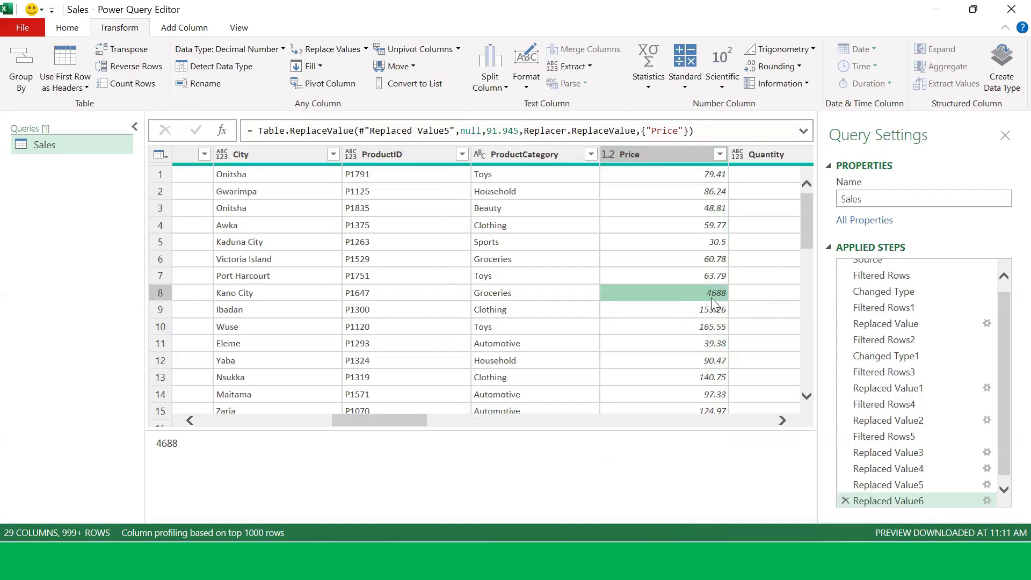
scroll(710, 303, down, 2)
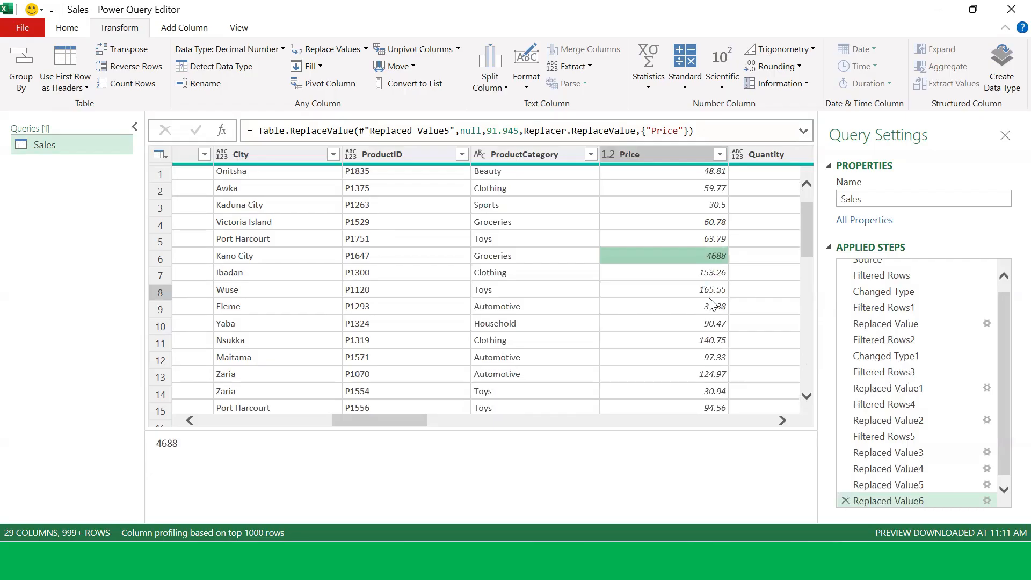
scroll(707, 306, down, 5)
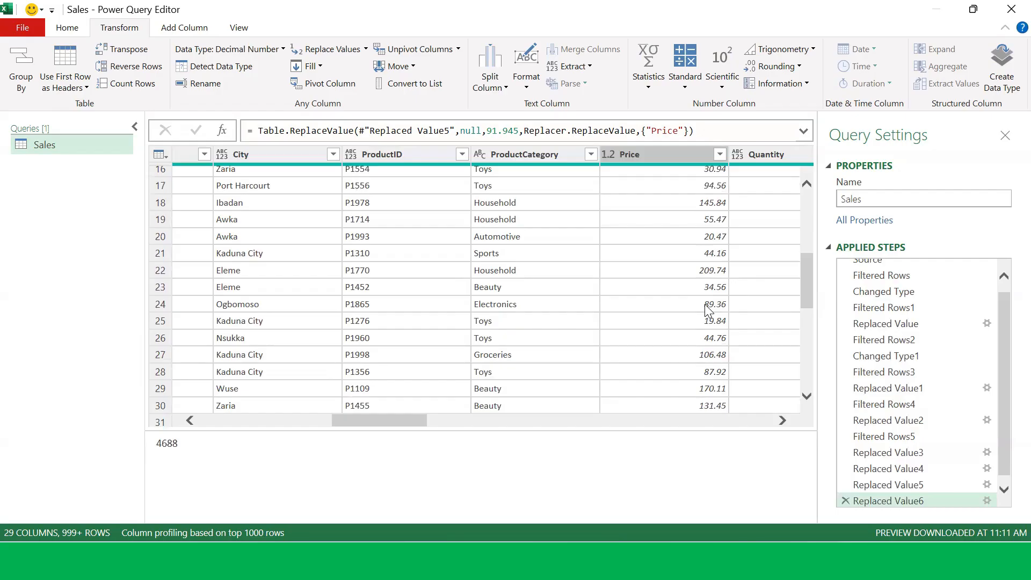
scroll(731, 296, up, 5)
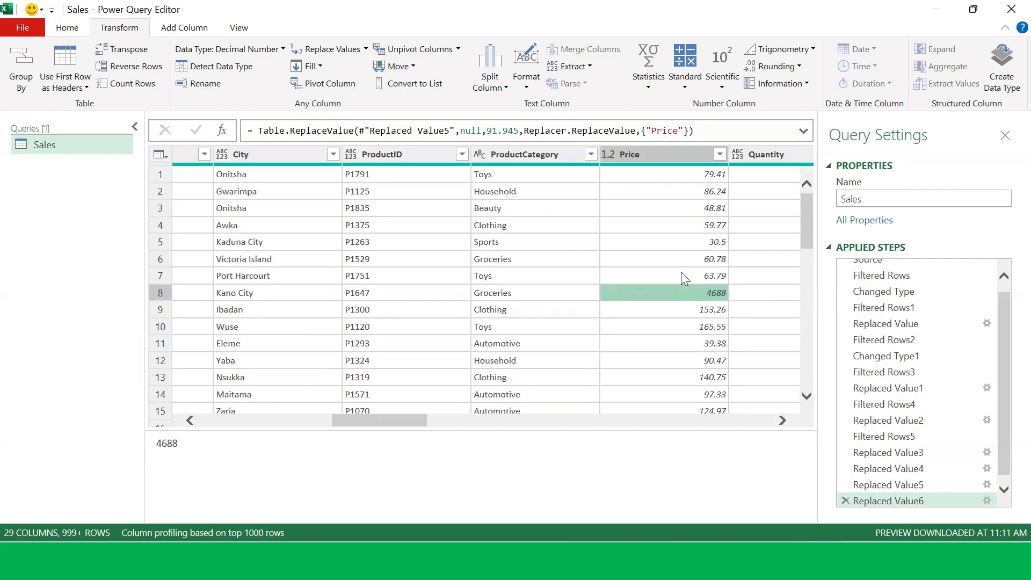
scroll(681, 272, down, 3)
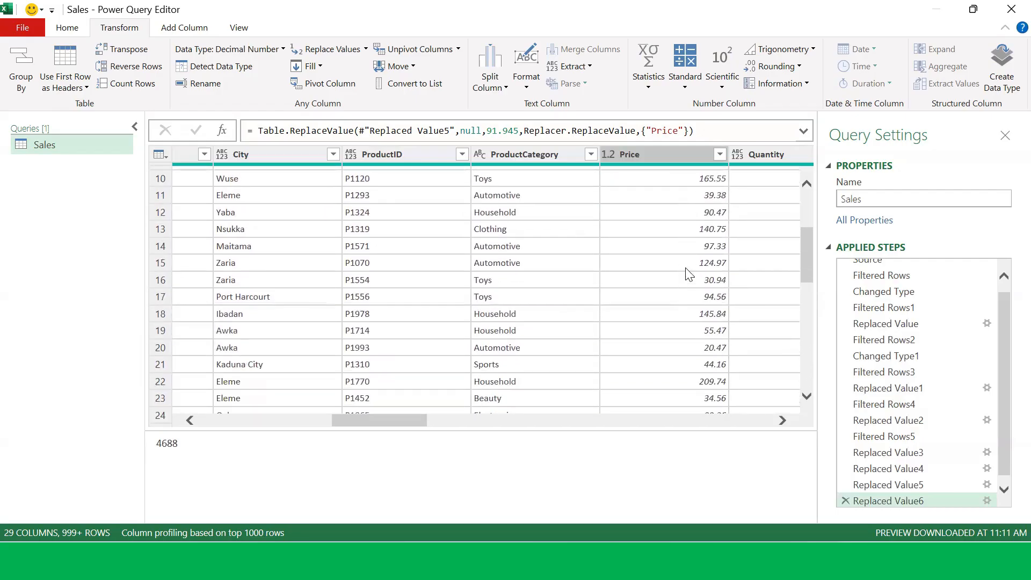
Step: Delete the Replaced Value6 and Replaced Value5 applied steps
click(846, 501)
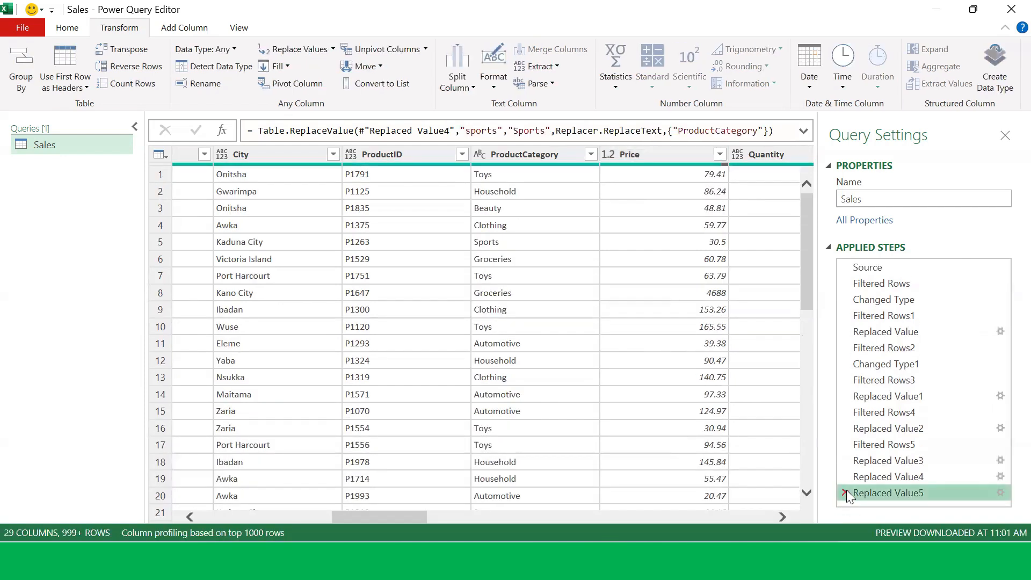
click(846, 492)
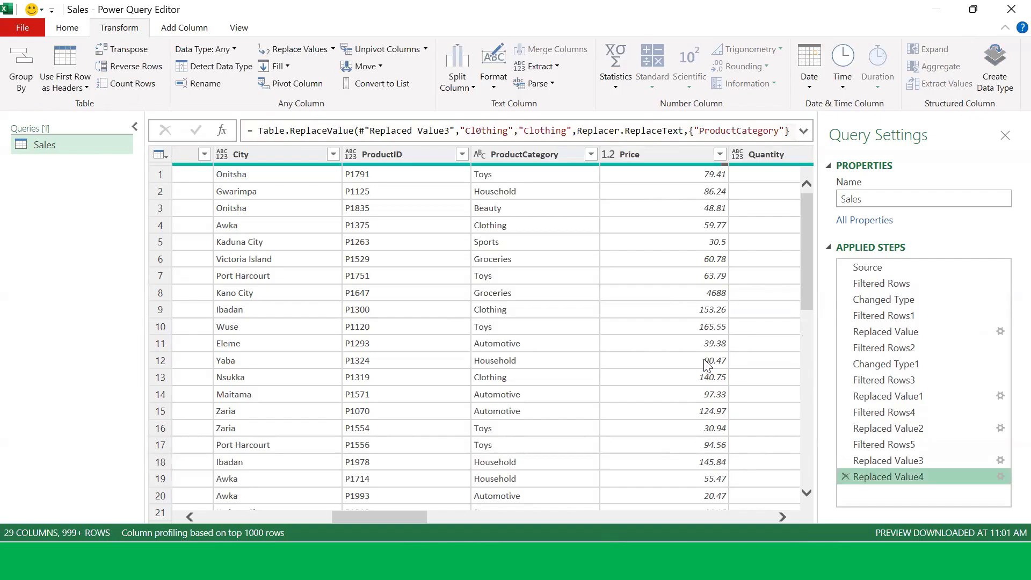
Step: Fill the Price column's missing values upward from the values below them
drag(400, 517, 430, 532)
click(446, 155)
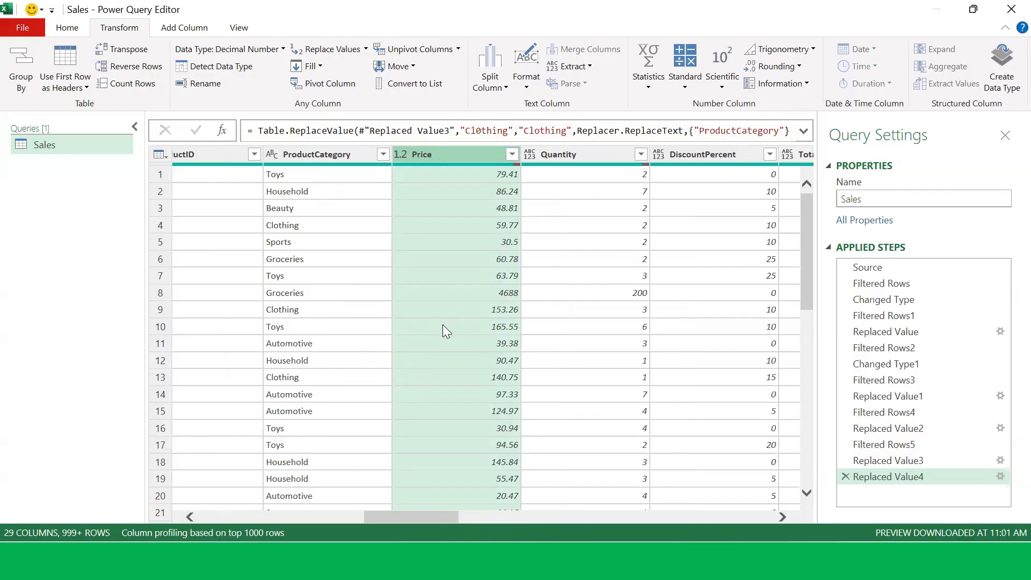
click(512, 154)
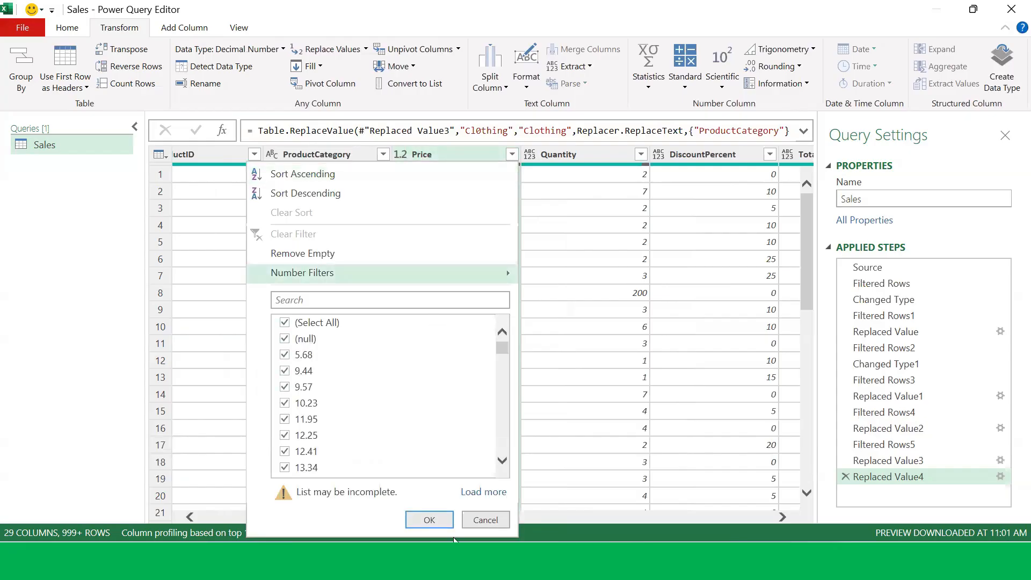
click(425, 520)
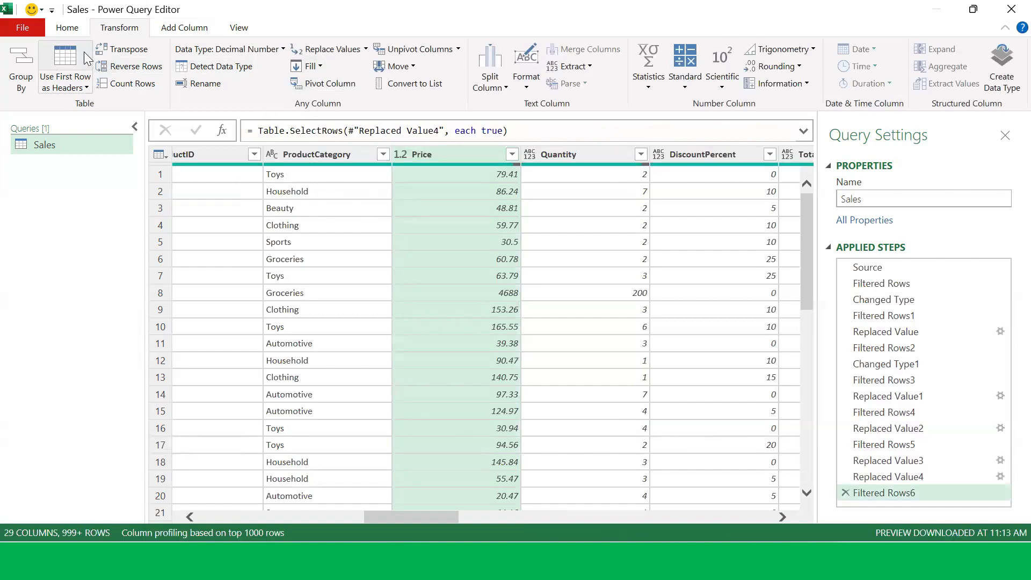
click(321, 68)
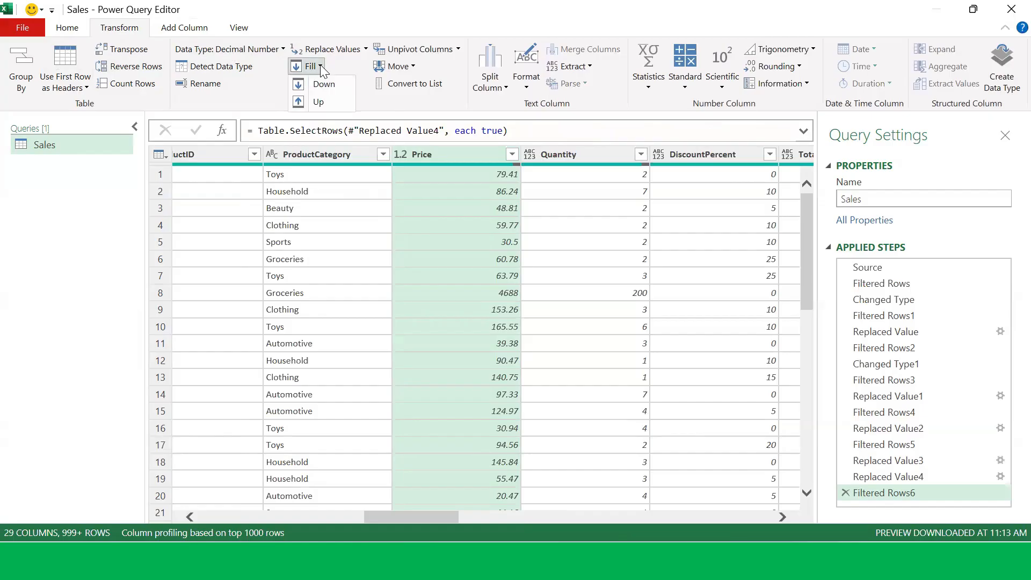
click(319, 102)
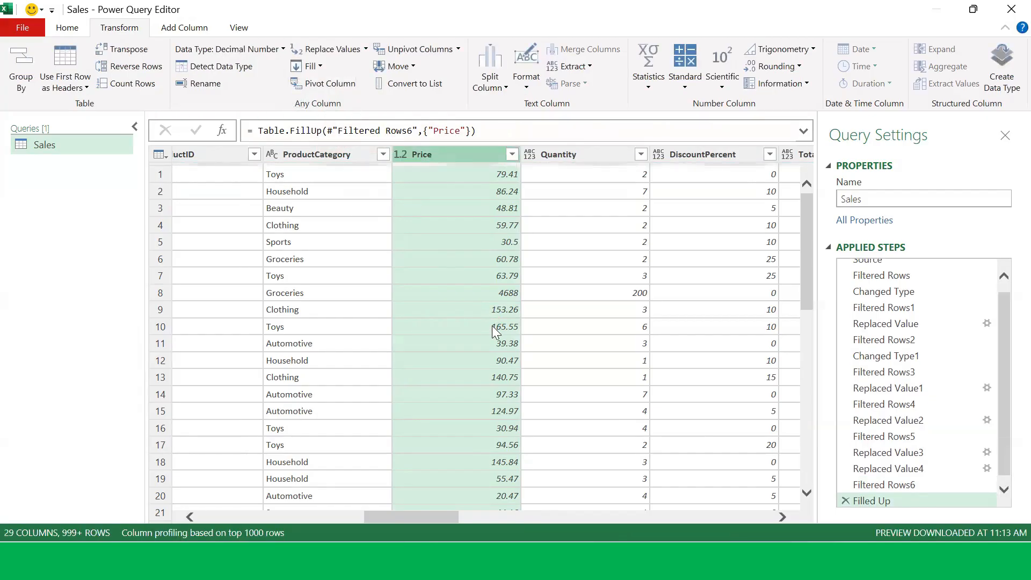
Step: Review the values in the Price column's filter list
click(512, 154)
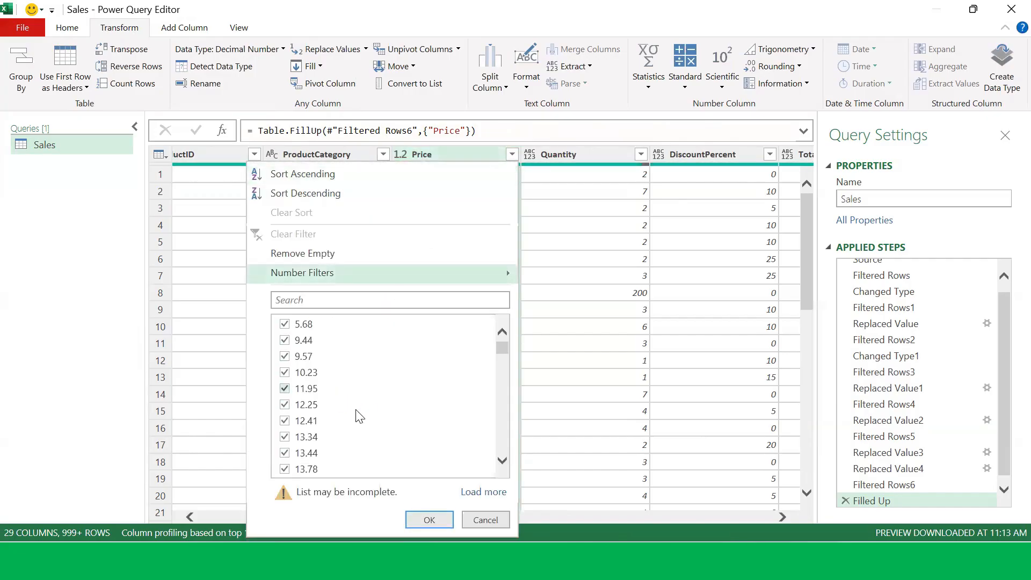
scroll(357, 416, down, 3)
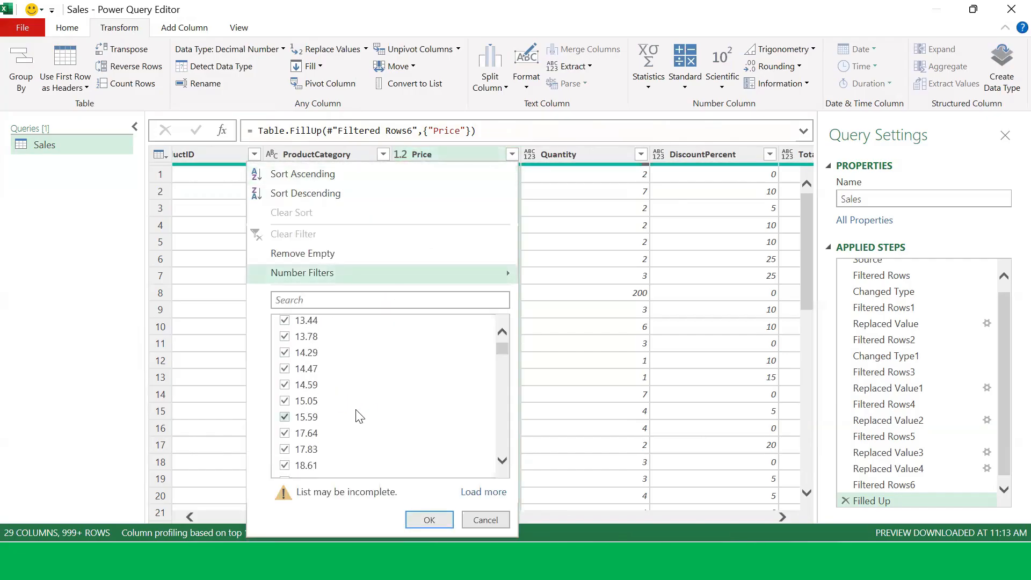
click(429, 520)
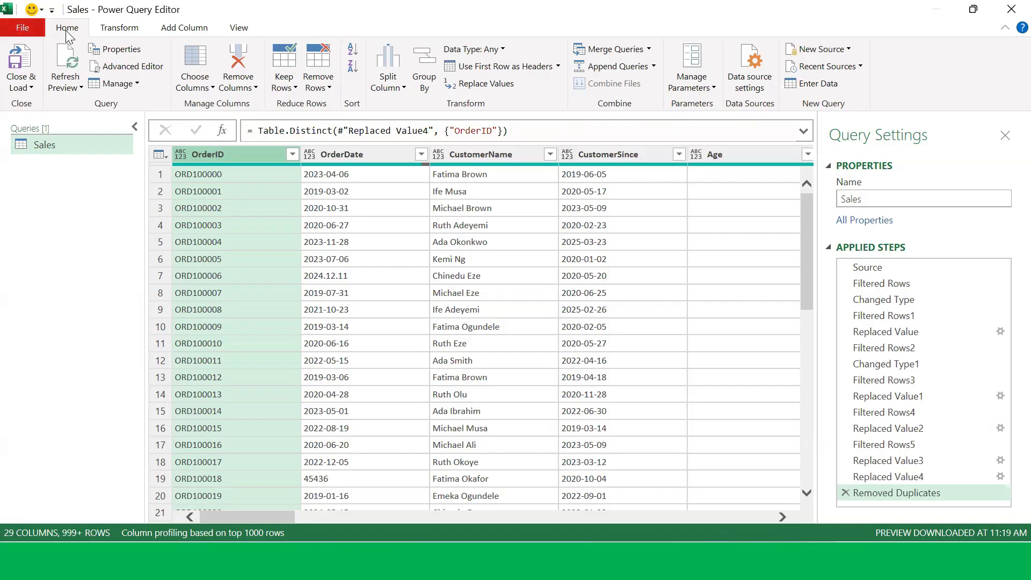
Step: Close and load the query as a table on a new worksheet, adding it to the Data Model
click(32, 89)
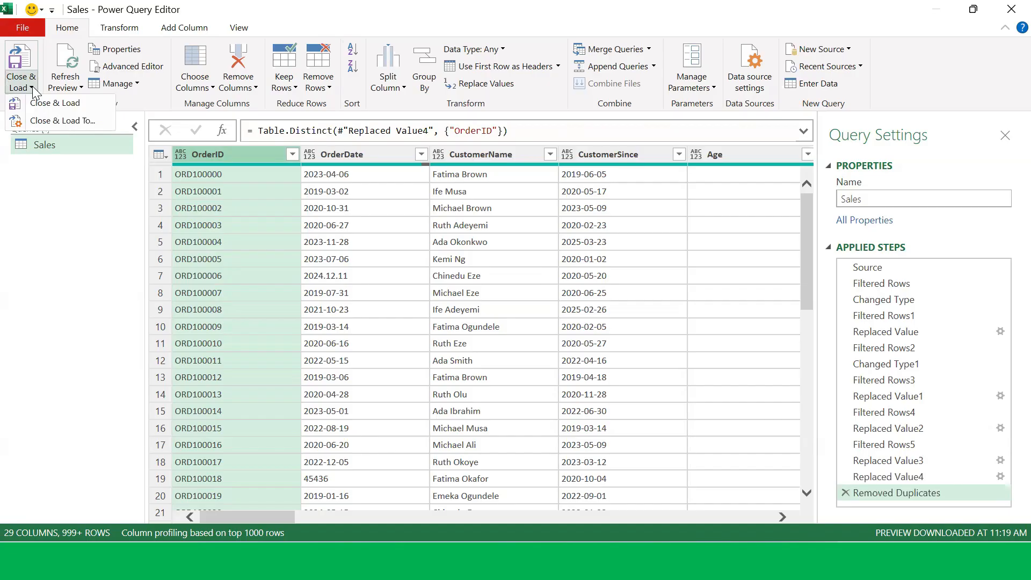
click(86, 121)
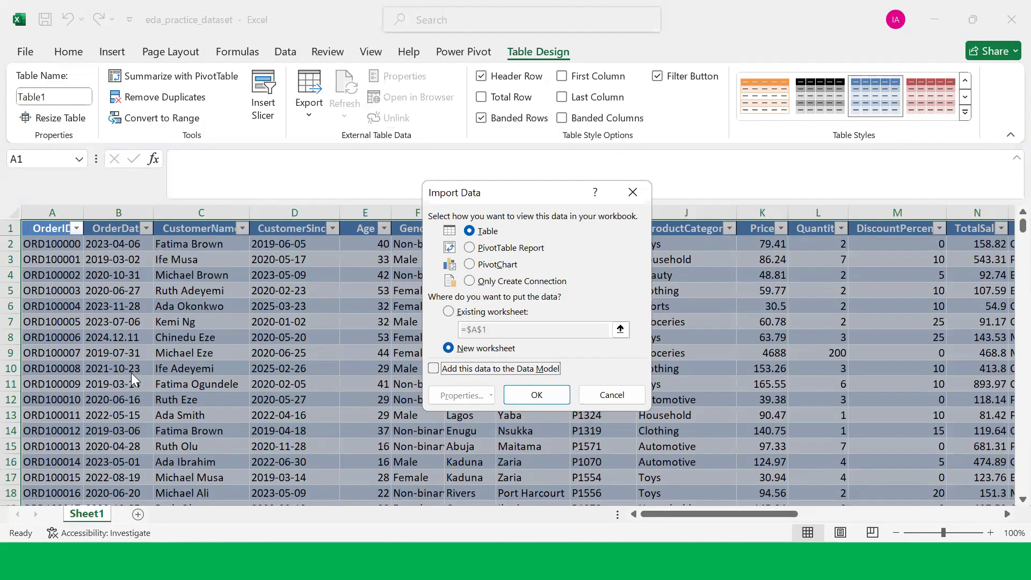
click(434, 369)
click(537, 395)
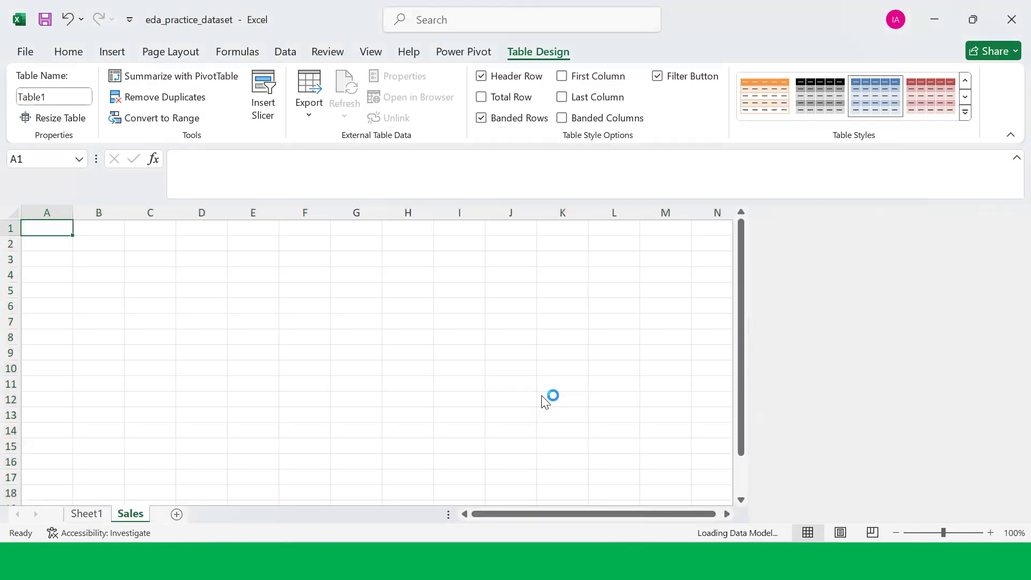